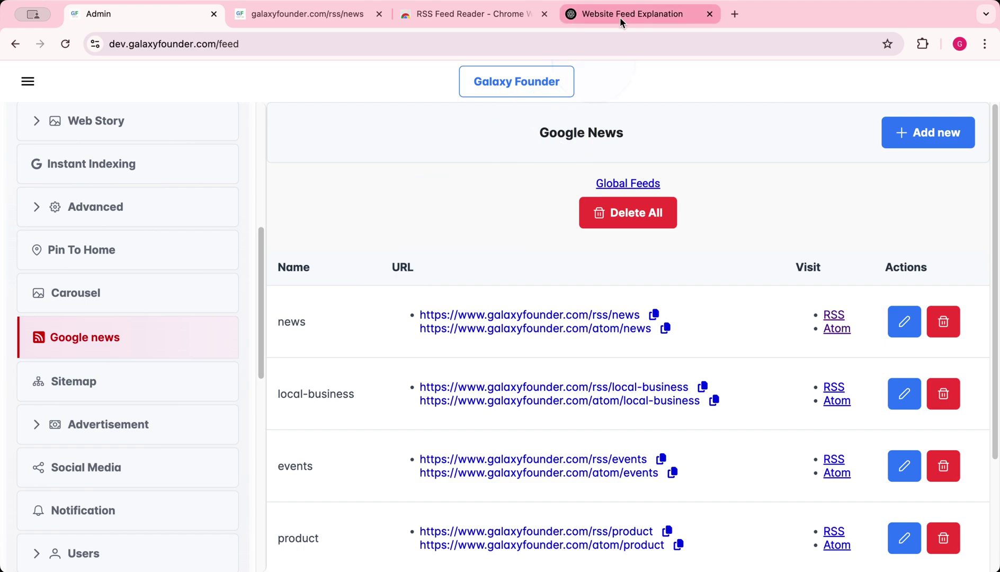
Review the definition and purpose of an RSS or Atom feed in the ChatGPT conversation on website feeds.
click(620, 16)
scroll(444, 320, down, 1)
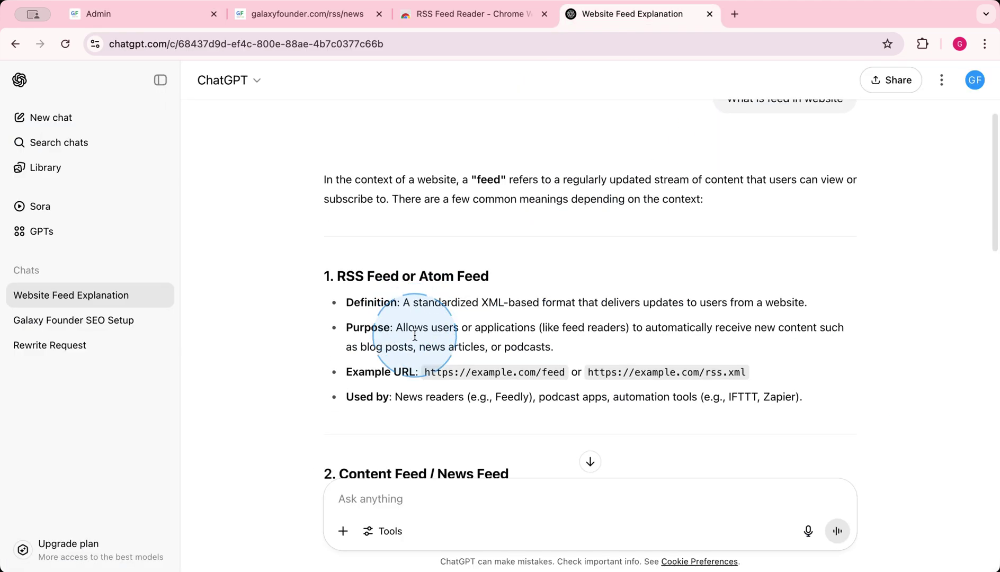
drag(322, 282, 569, 344)
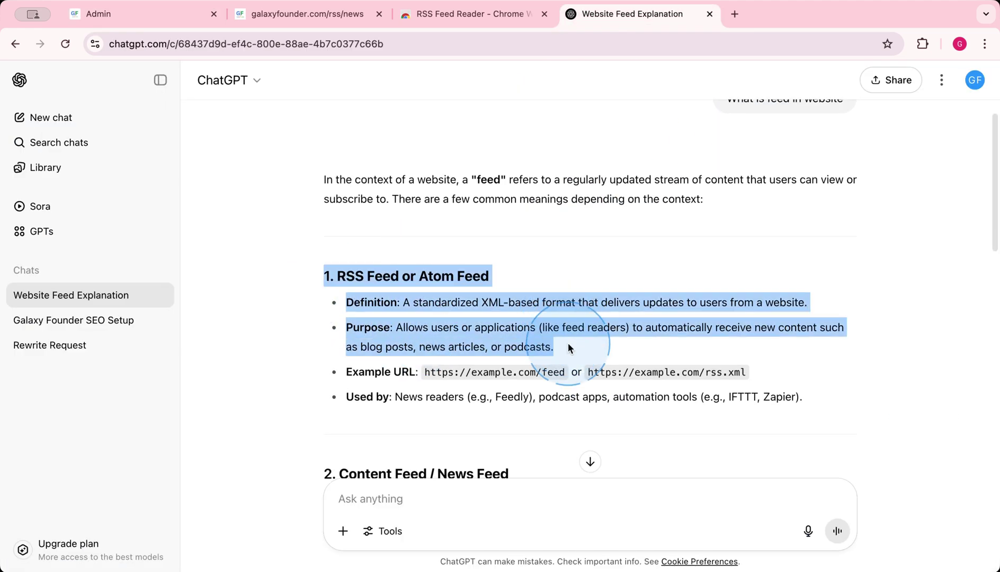
click(569, 344)
drag(498, 304, 519, 306)
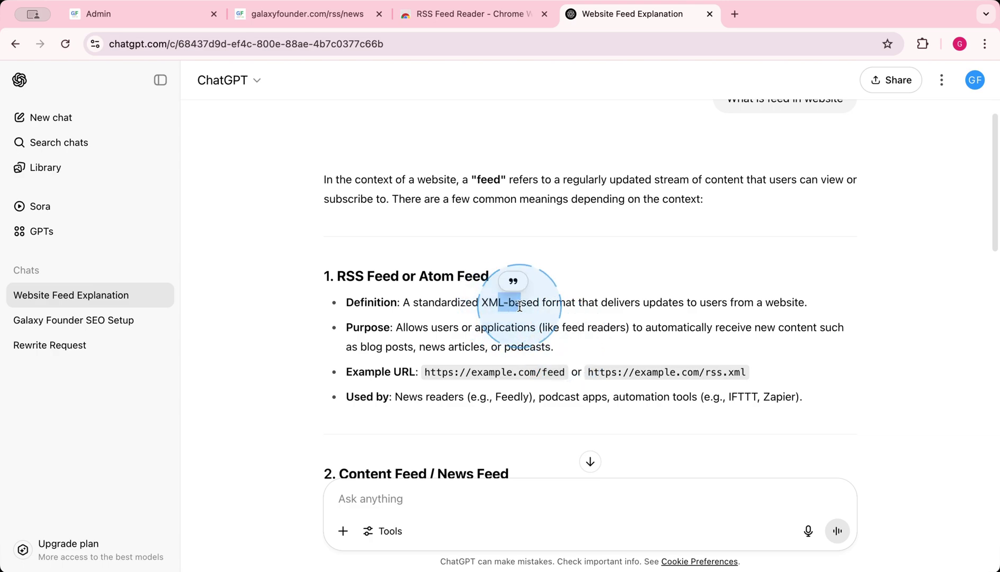
Open the news feed's RSS link from the Google News list in the Admin site and dismiss the Feeder preview to show its raw XML.
click(149, 14)
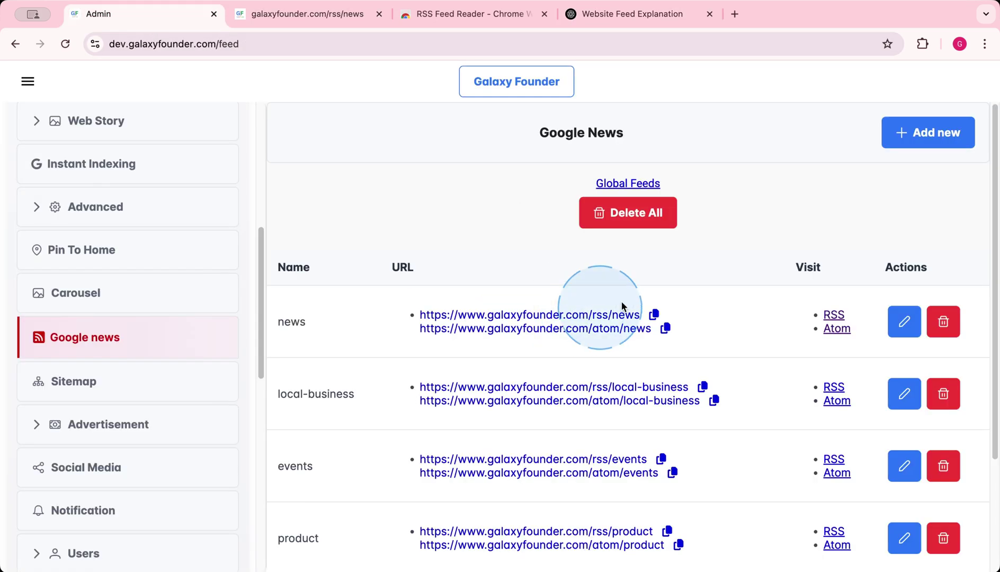
click(835, 316)
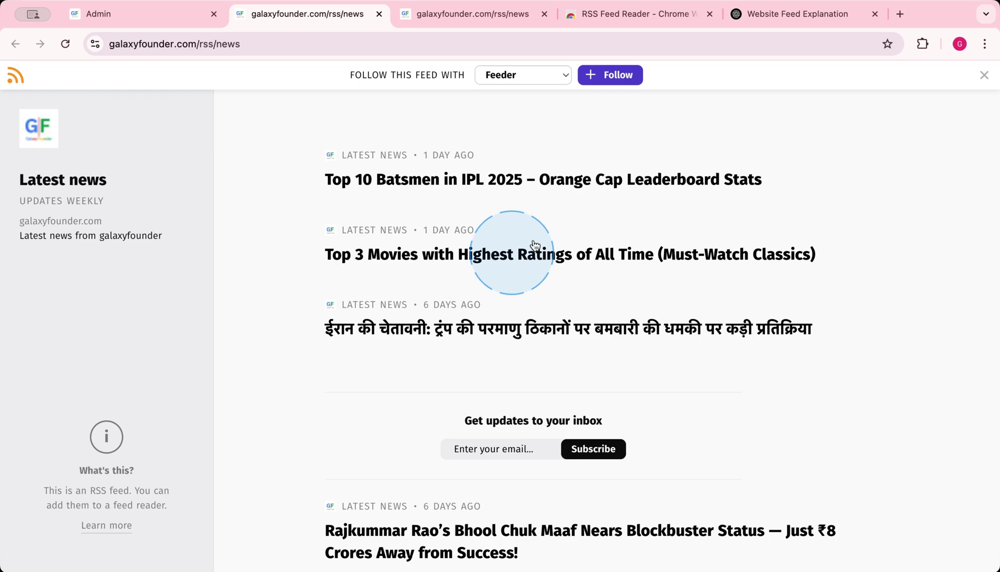
click(981, 78)
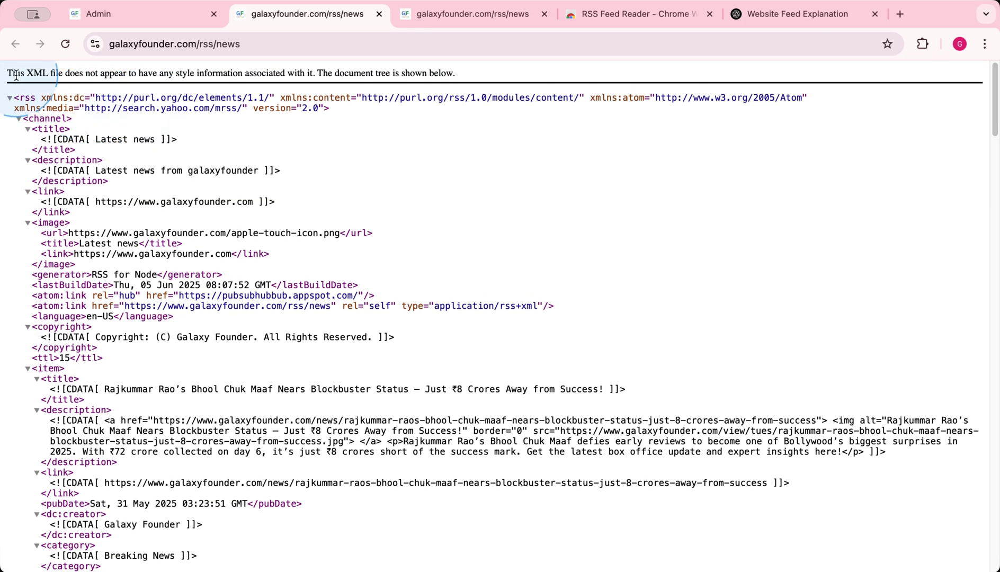
drag(34, 74, 54, 74)
click(55, 74)
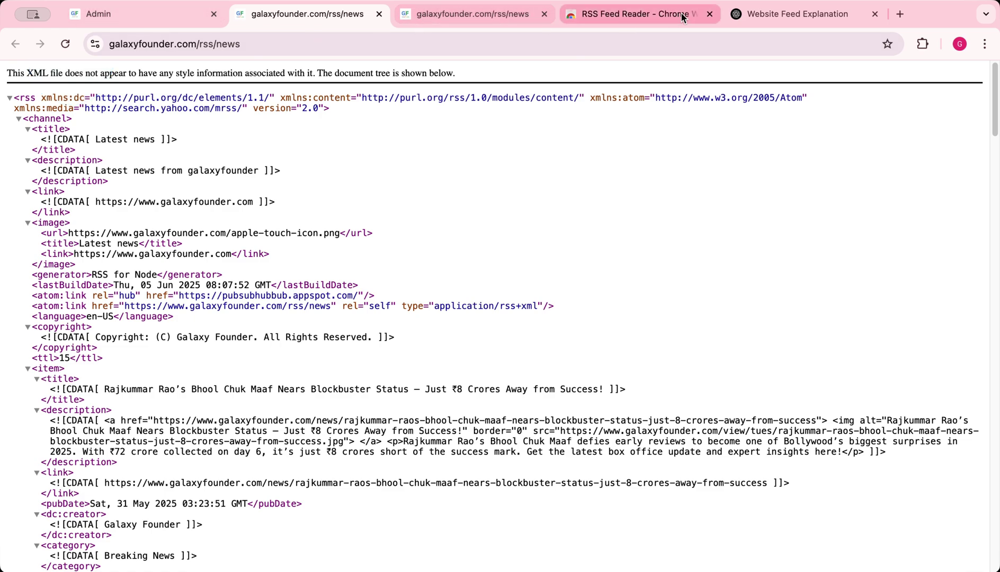
Return to the ChatGPT explanation and read the purpose of RSS and Atom feeds.
click(757, 14)
scroll(436, 337, down, 3)
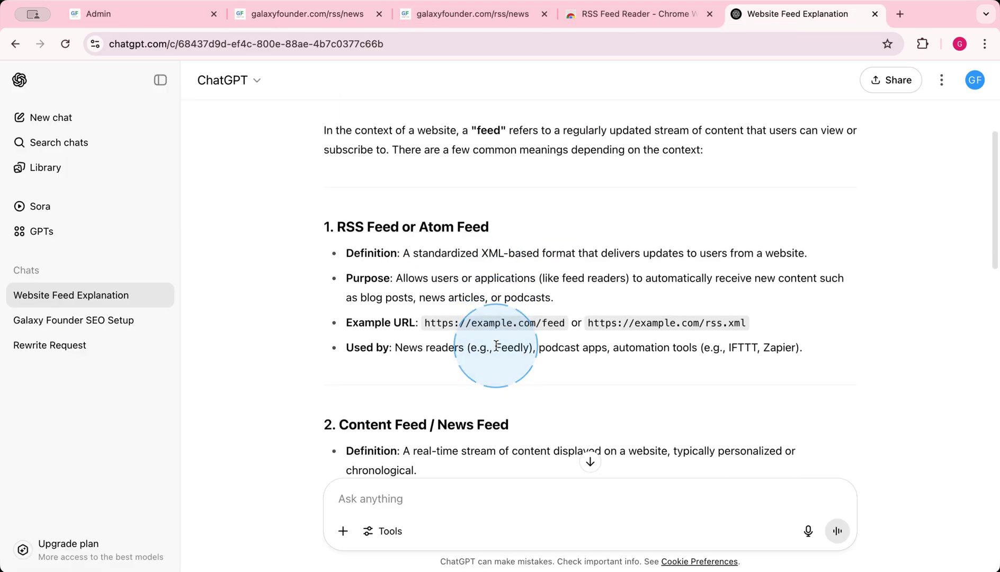
double_click(353, 238)
drag(353, 238, 567, 261)
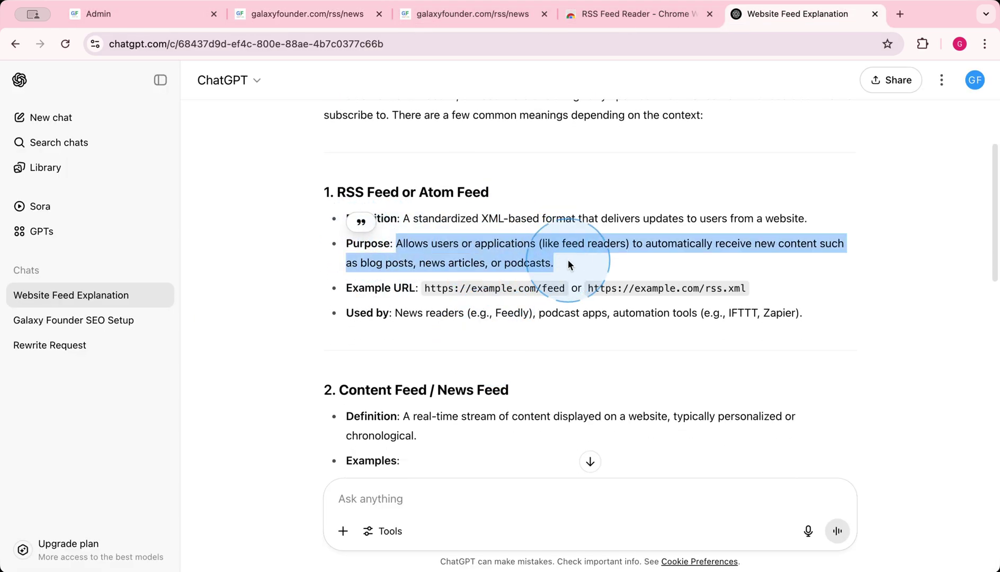
click(568, 264)
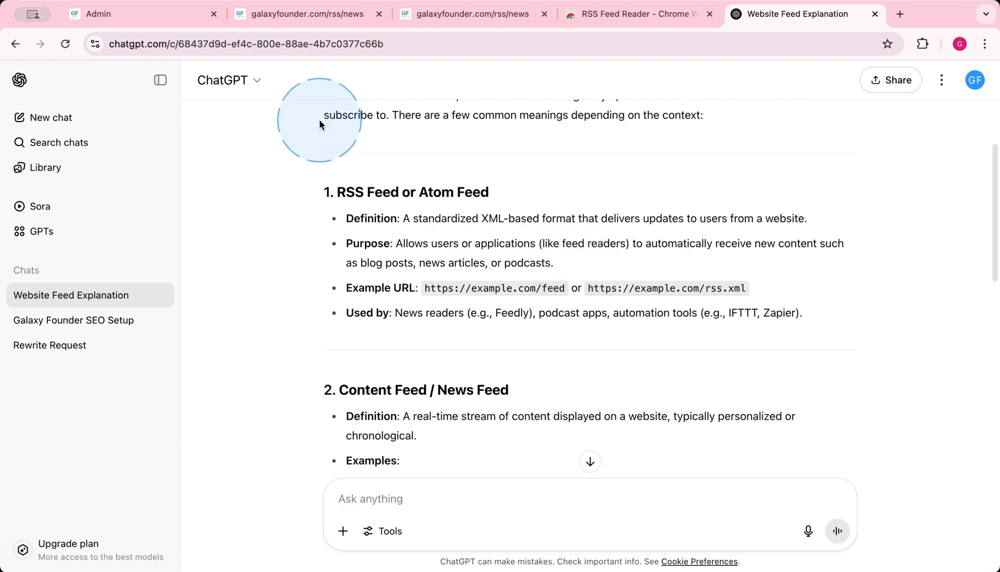
Return to the Galaxy Founder Admin site and open the Post NewsArticle form under News Articles.
click(157, 15)
click(301, 17)
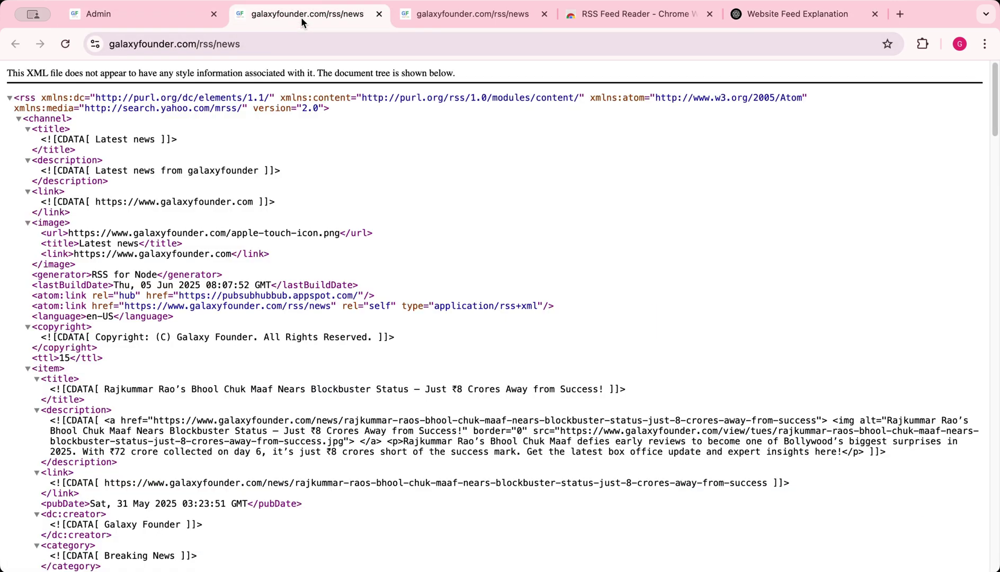
click(138, 17)
scroll(139, 293, up, 7)
scroll(138, 293, down, 1)
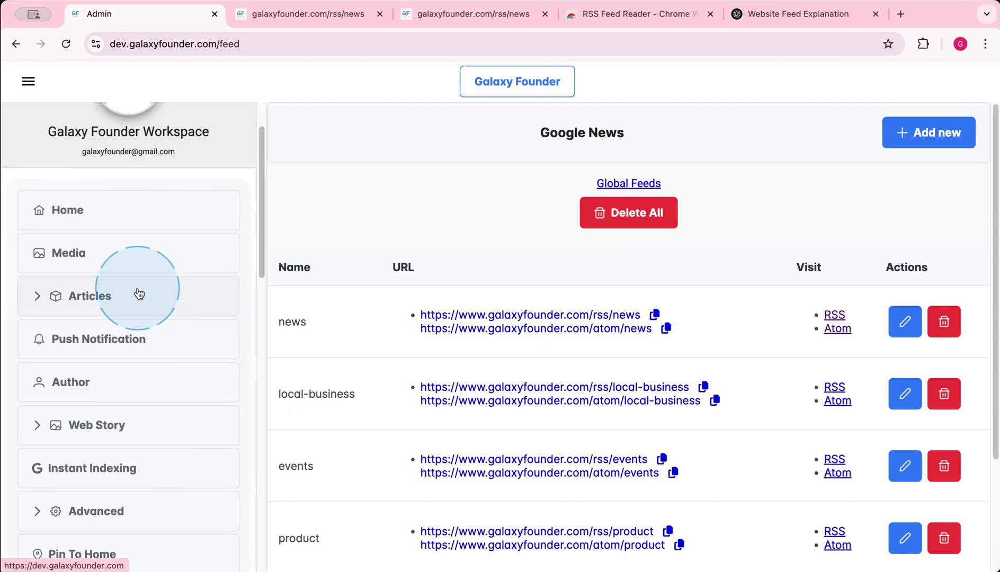
click(138, 293)
scroll(122, 292, down, 1)
scroll(103, 290, down, 2)
click(120, 254)
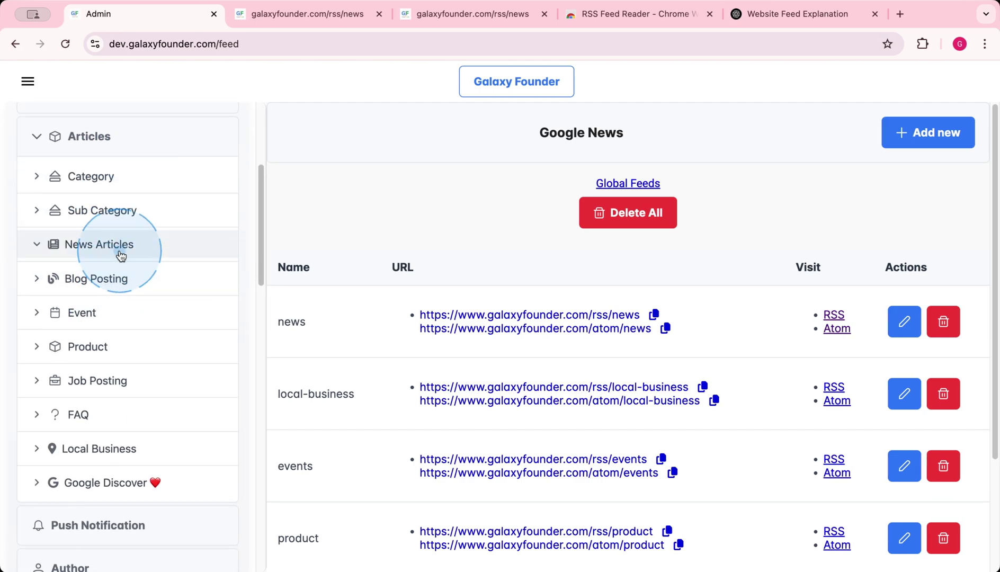
click(160, 271)
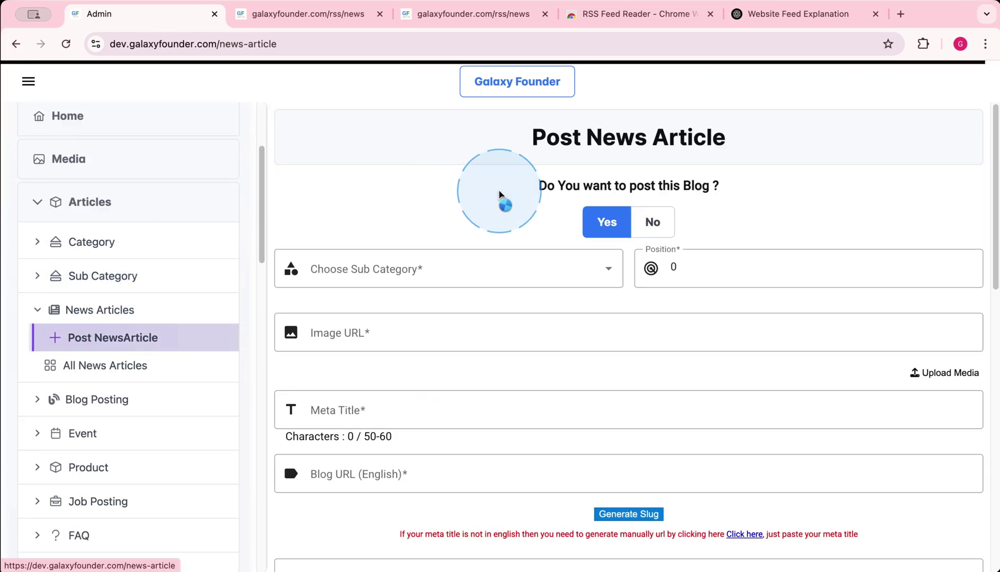
Examine the feed choices offered for the required RSS field of the news article form without selecting one.
scroll(621, 353, down, 7)
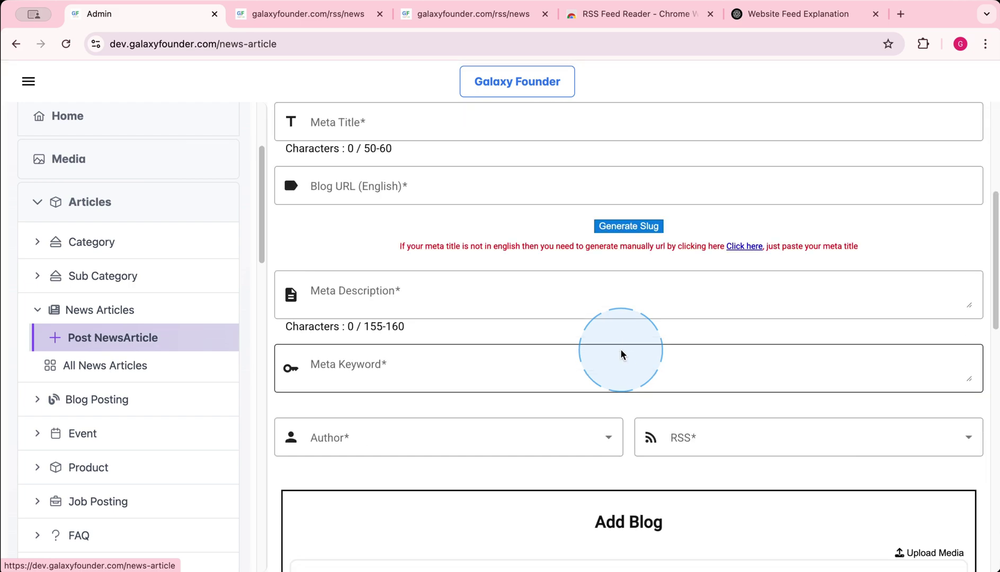
click(715, 374)
scroll(697, 286, down, 1)
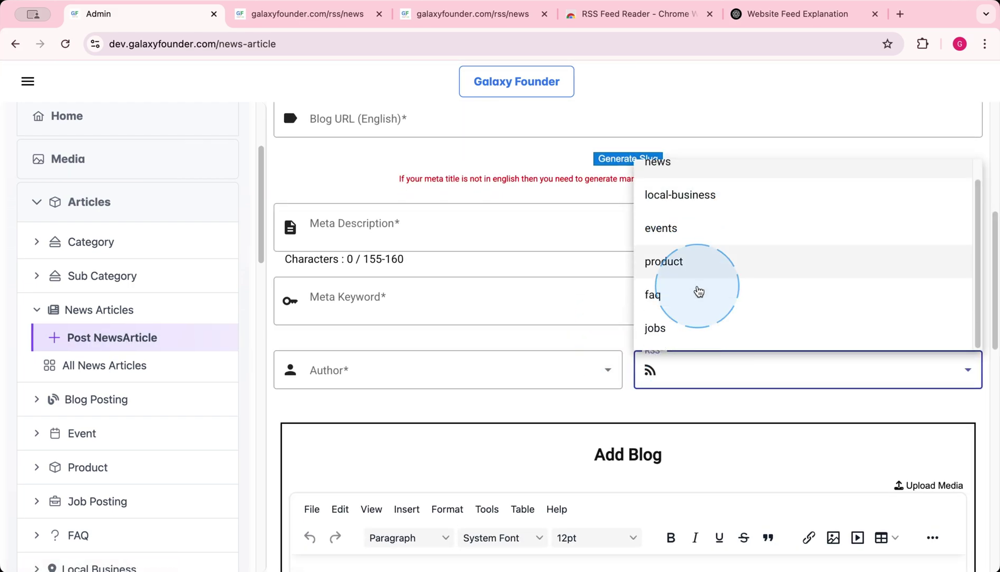
scroll(697, 318, up, 1)
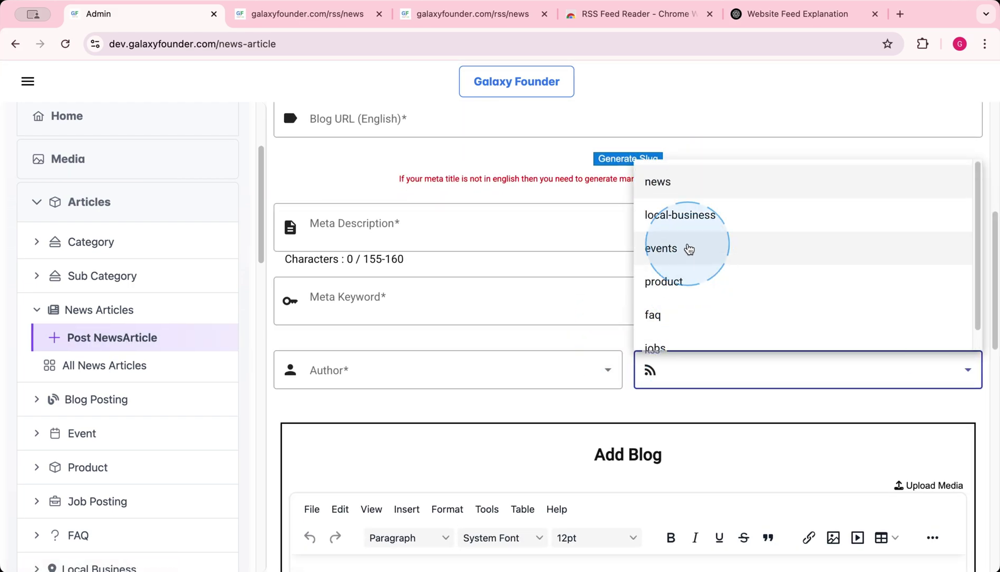
click(467, 408)
scroll(464, 325, up, 6)
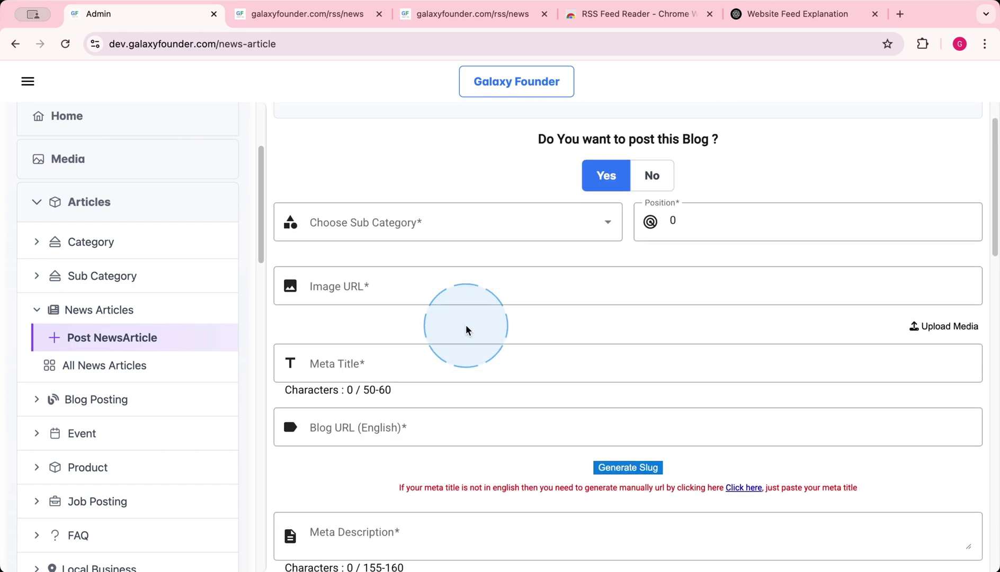
scroll(465, 326, down, 7)
click(732, 305)
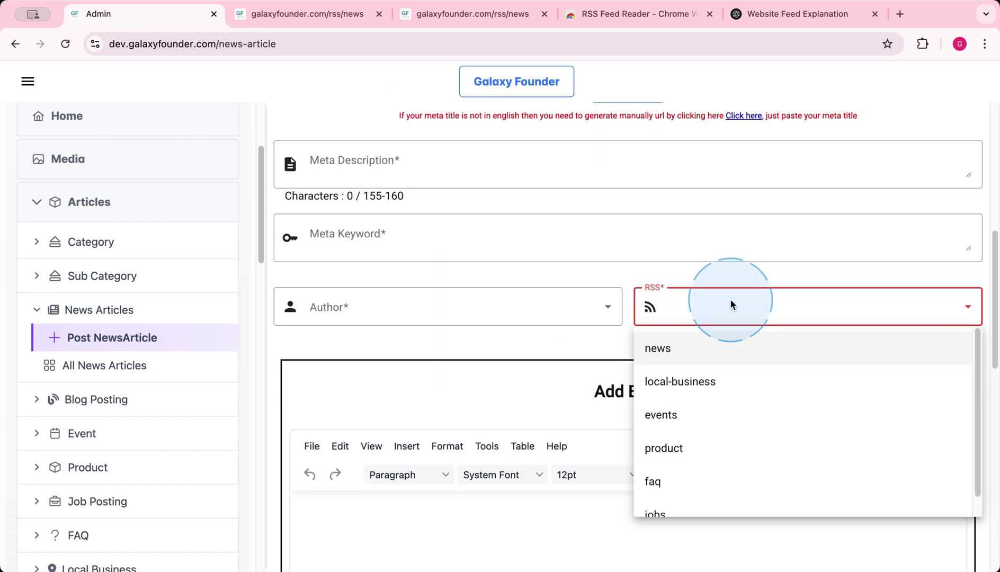
click(520, 357)
Go to the raw XML page of the news feed and inspect its web address.
click(350, 17)
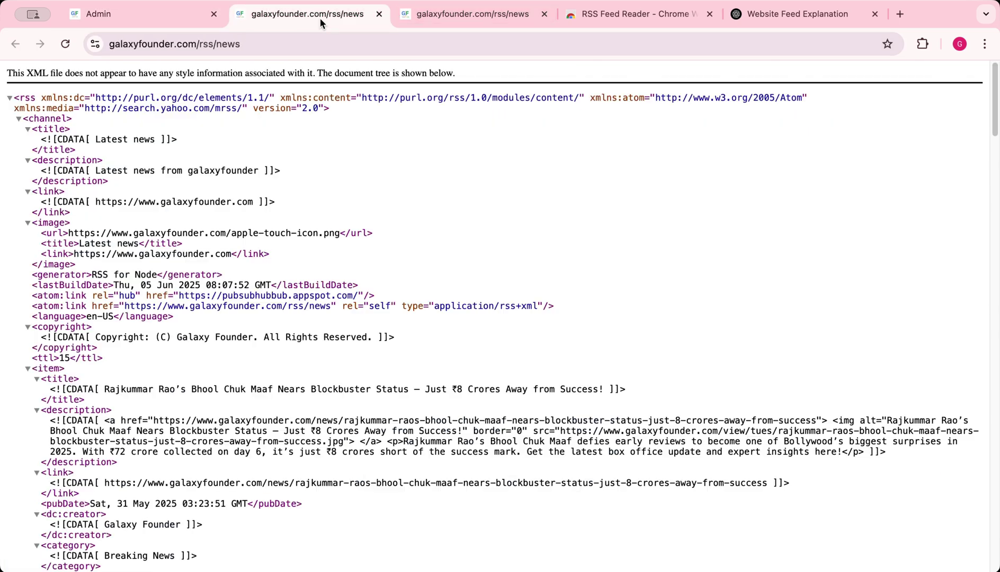
click(342, 44)
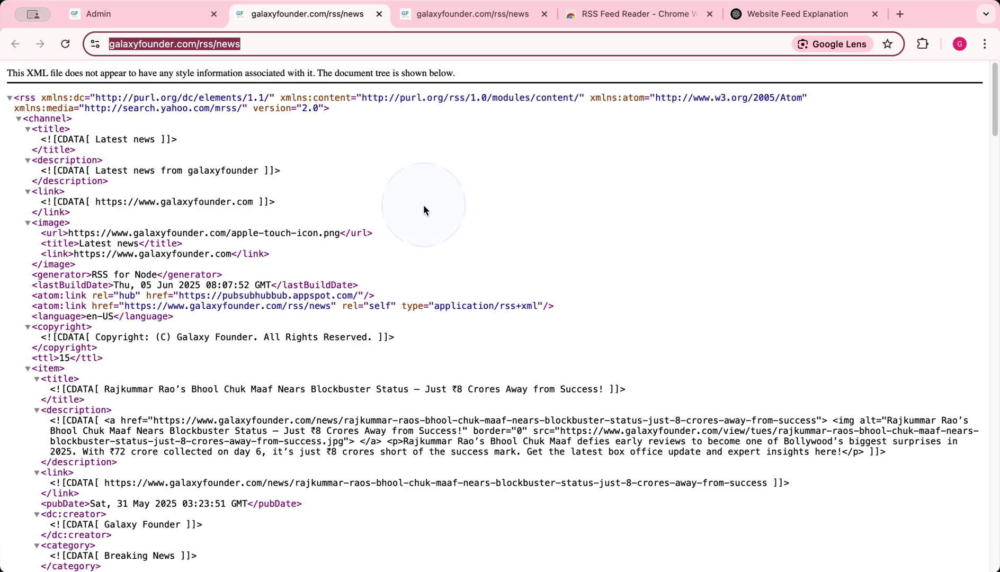
click(424, 210)
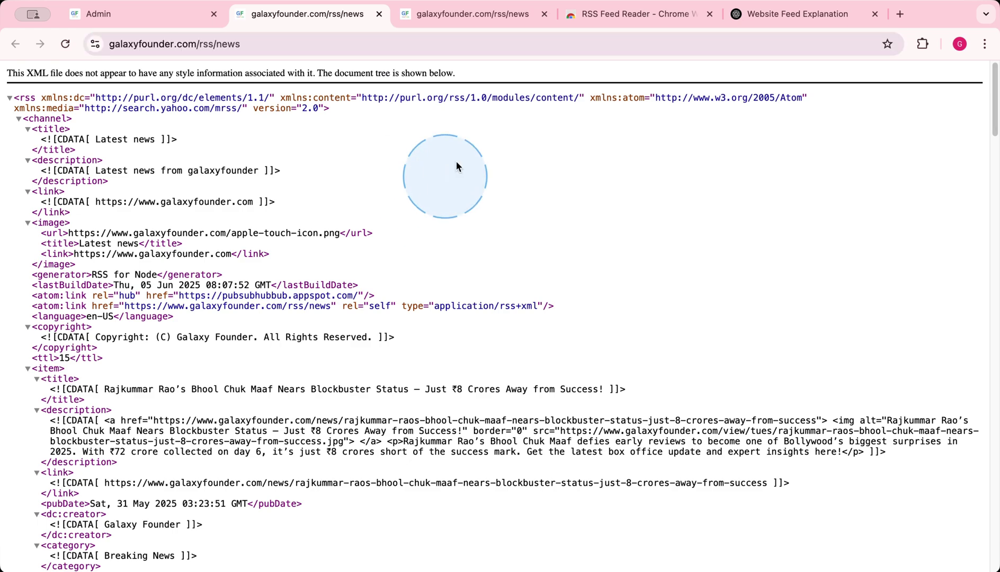
Check the RSS Feed Reader store page, then reload the news feed in the Feeder preview.
click(619, 14)
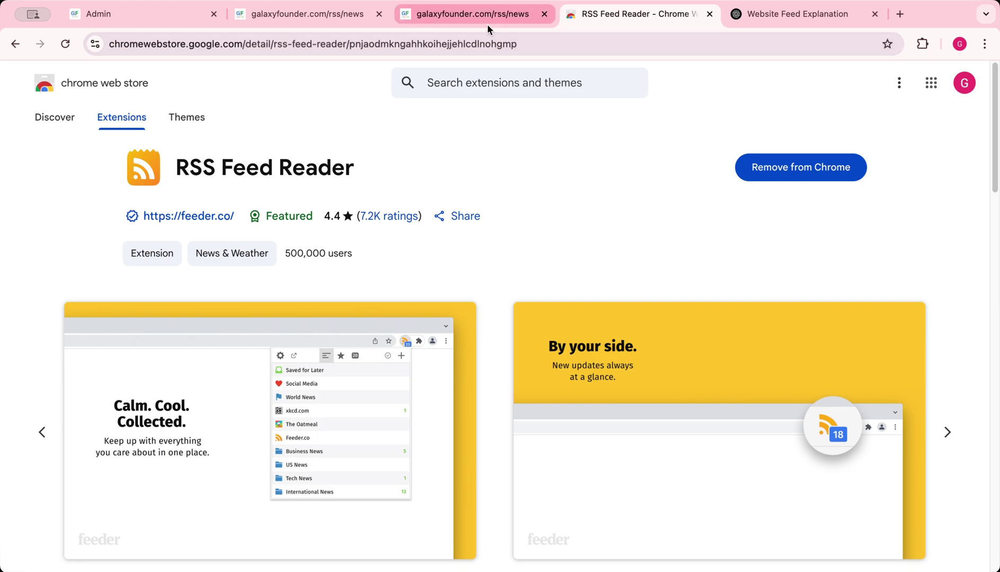
click(326, 26)
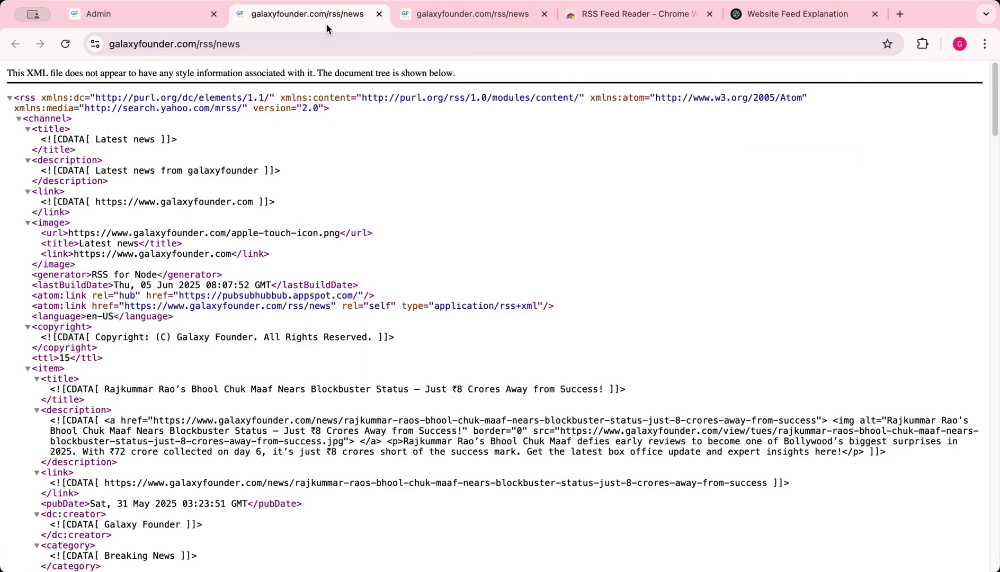
click(408, 176)
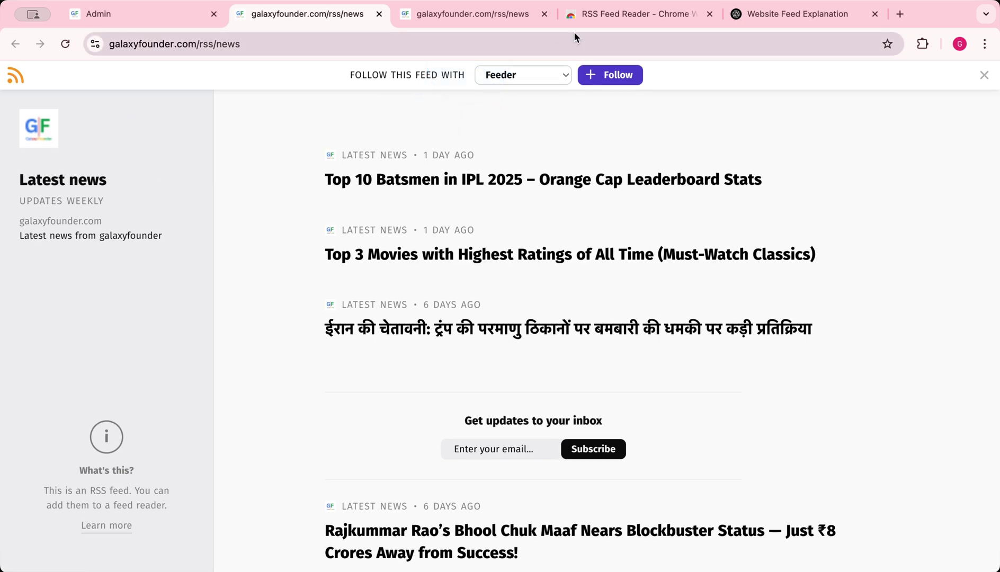
Copy the extension name "RSS Feed Reader" from its Chrome Web Store page.
click(591, 24)
drag(183, 172, 299, 173)
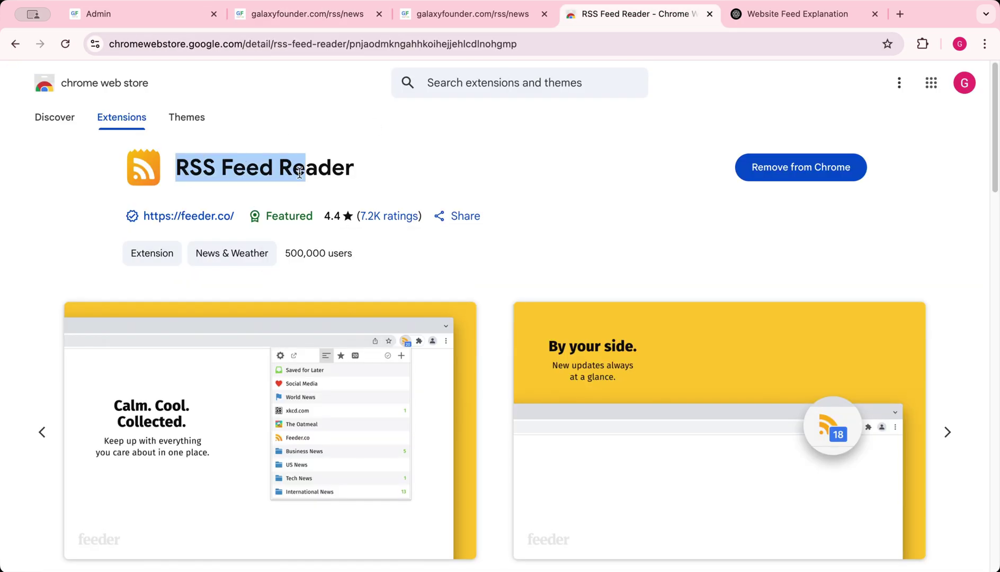
drag(371, 178, 182, 164)
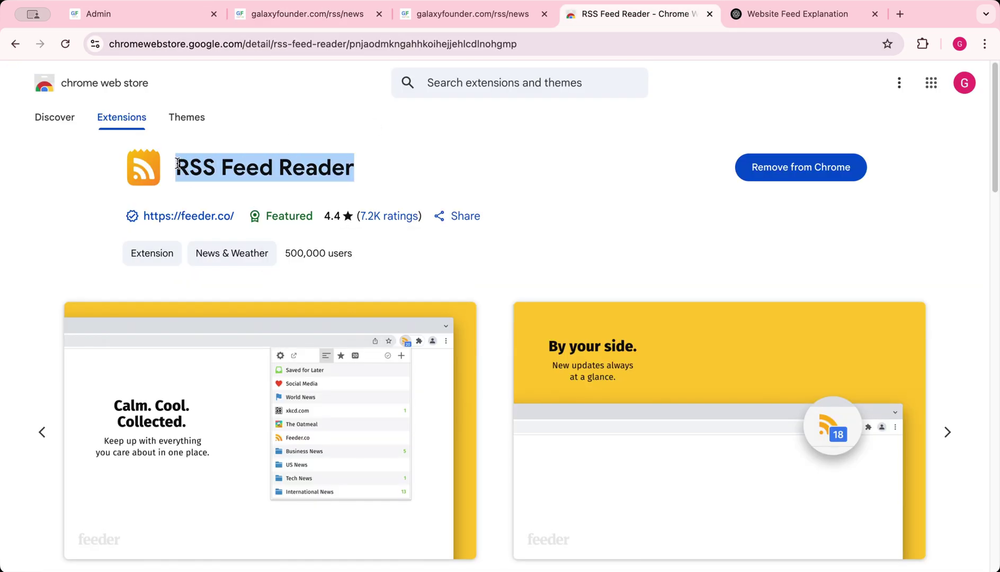
In a new tab, reach the Chrome Web Store through a Google search for "extensions" and open its RSS Feed Reader listing.
key(ctrl+t)
text(exte)
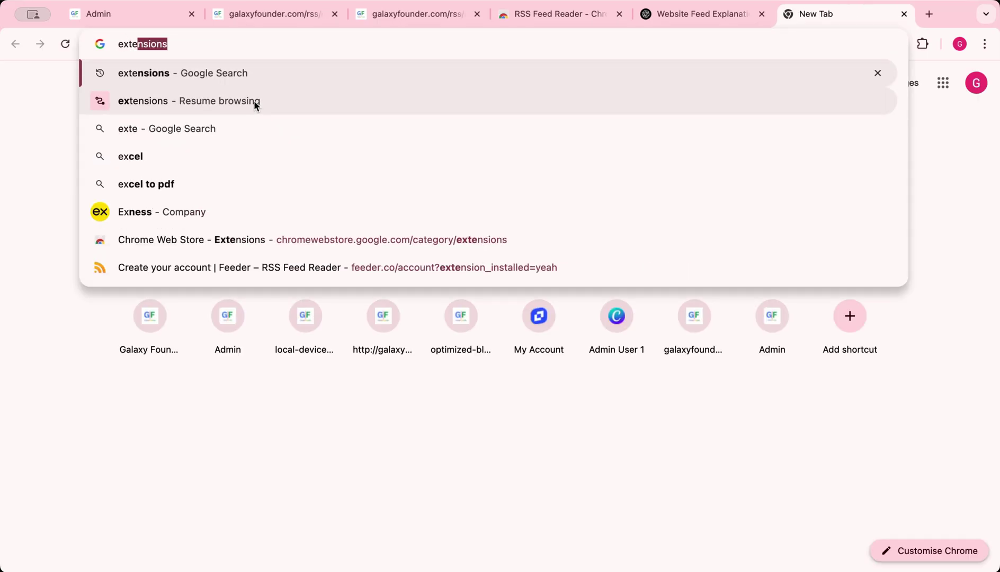
key(Return)
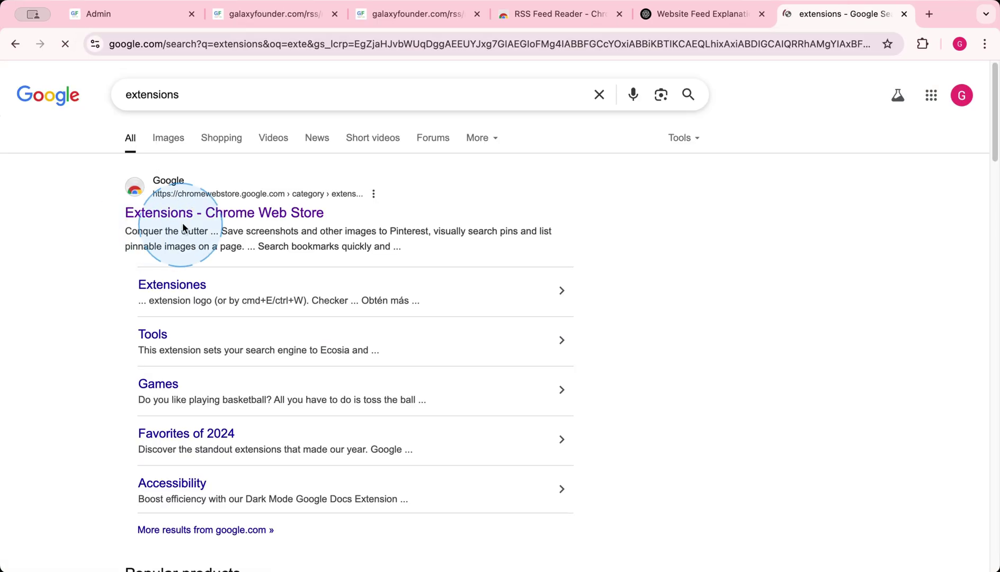
click(182, 225)
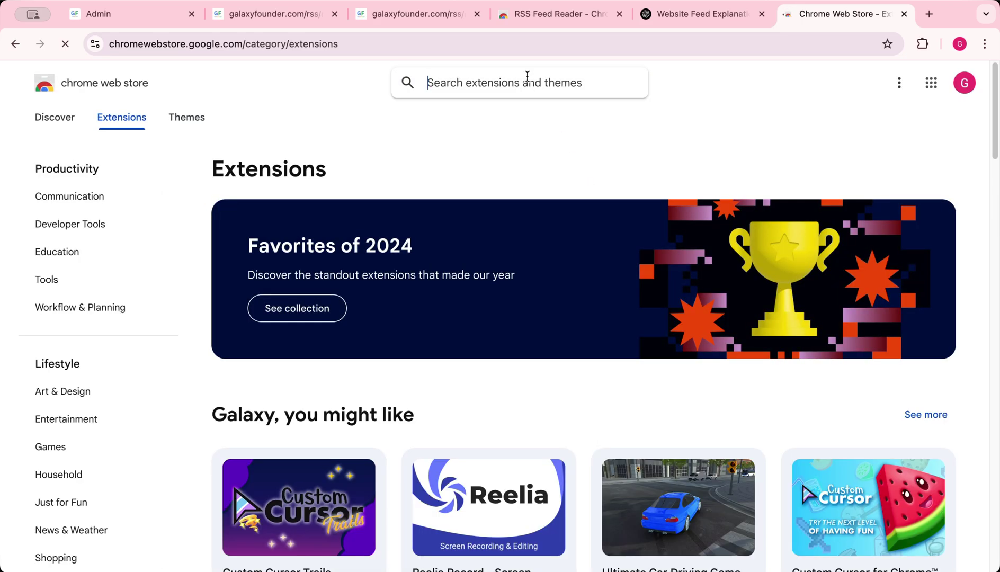
text(RSS Feed Reader)
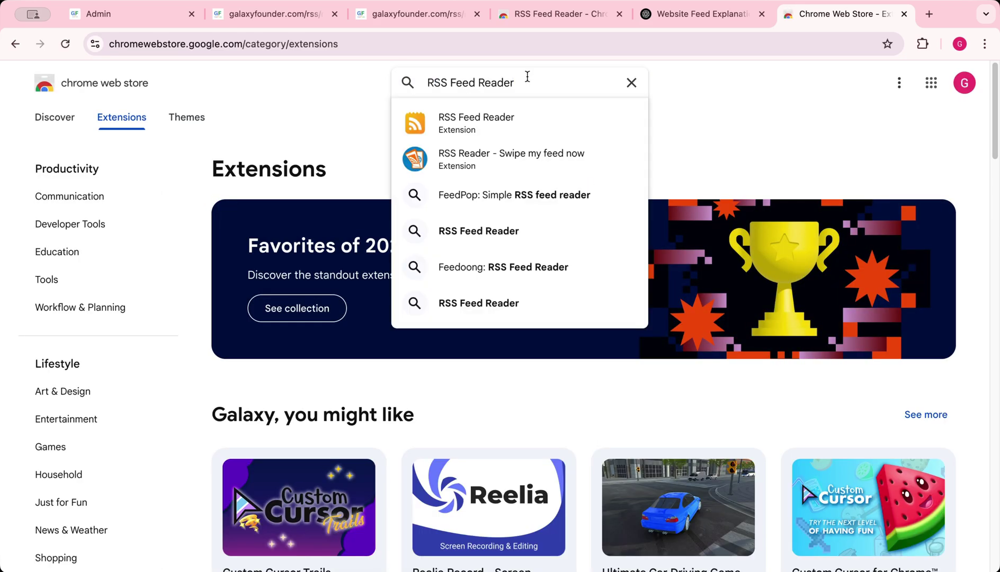
click(479, 127)
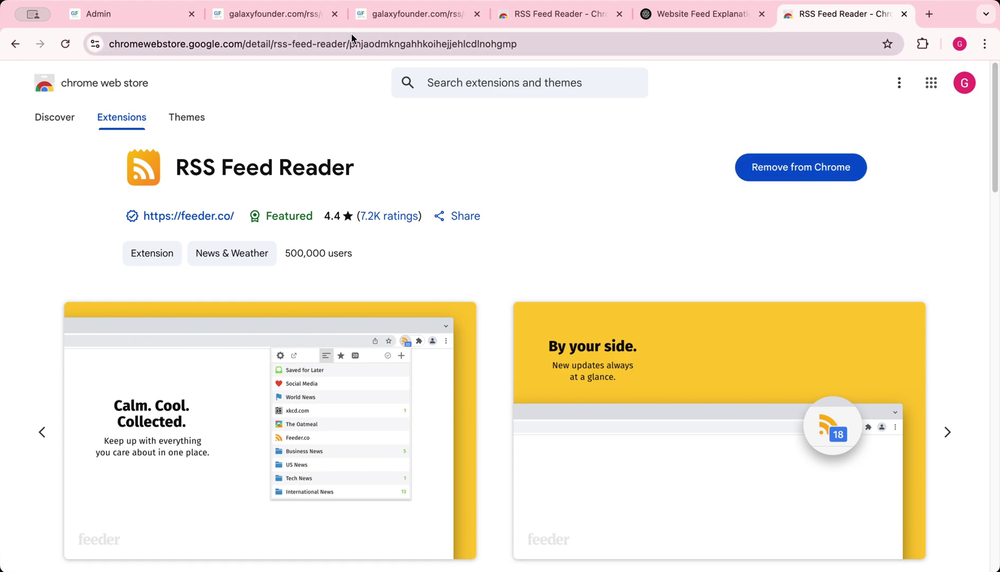
Return to the news feed preview and check the installed browser extensions for RSS Feed Reader.
click(290, 14)
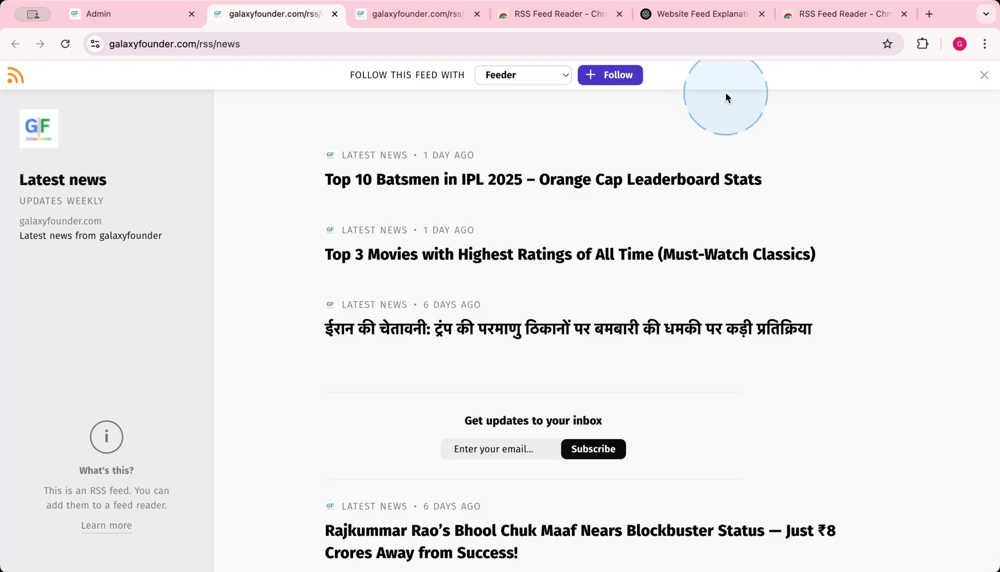
click(923, 45)
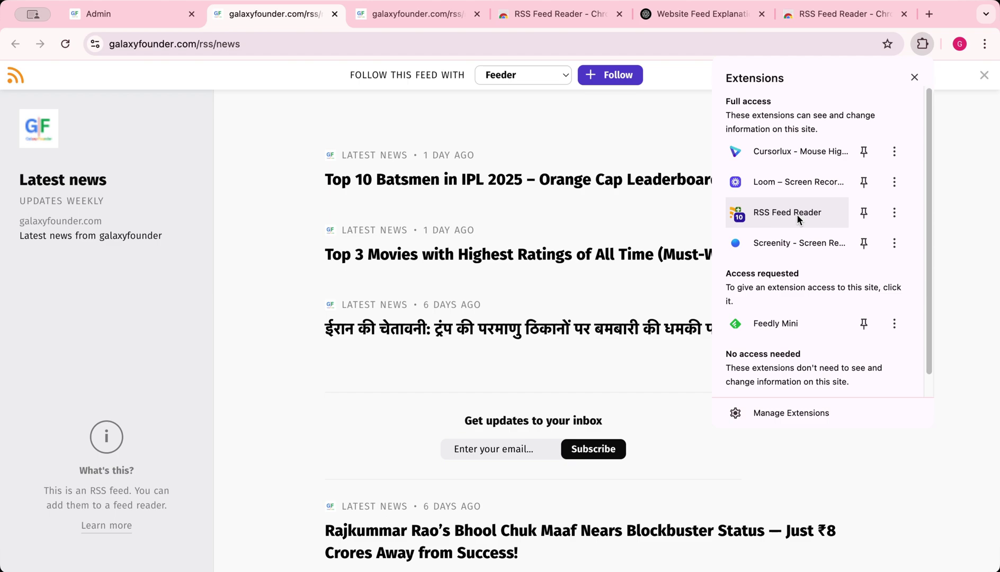
click(272, 243)
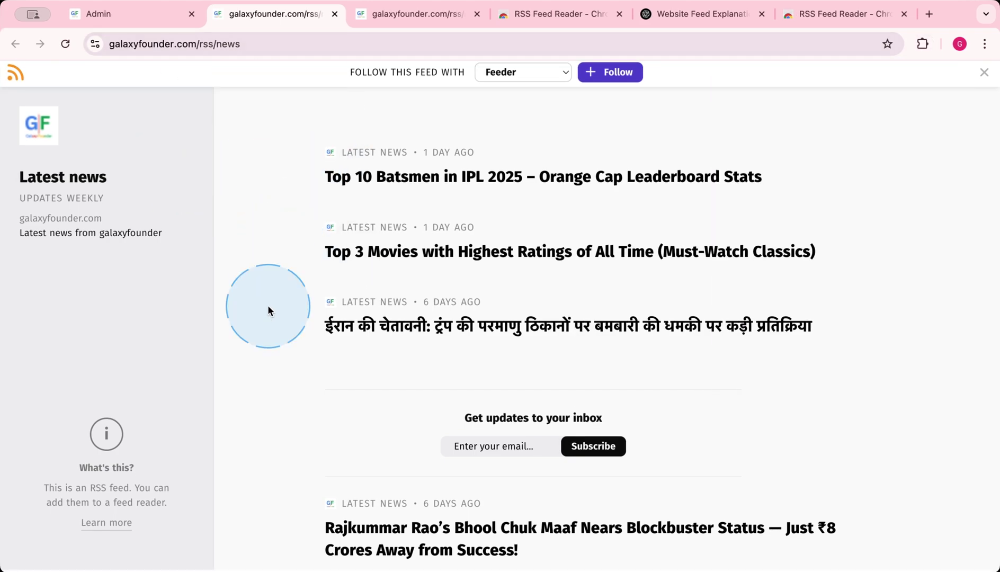
Open the Latest news feed in Feedly through the Feedly browser extension and look over its articles.
click(923, 46)
click(776, 322)
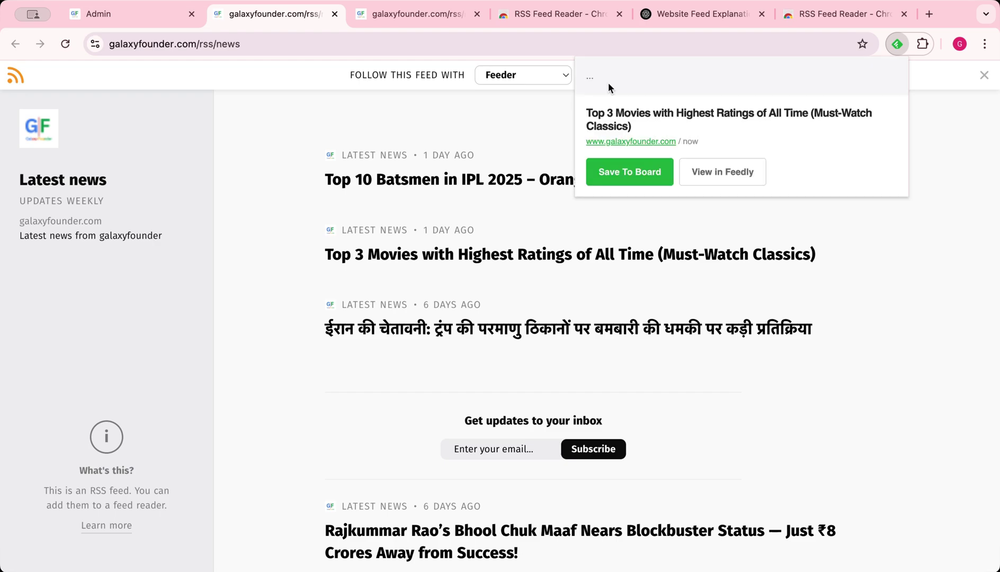
drag(609, 82, 627, 93)
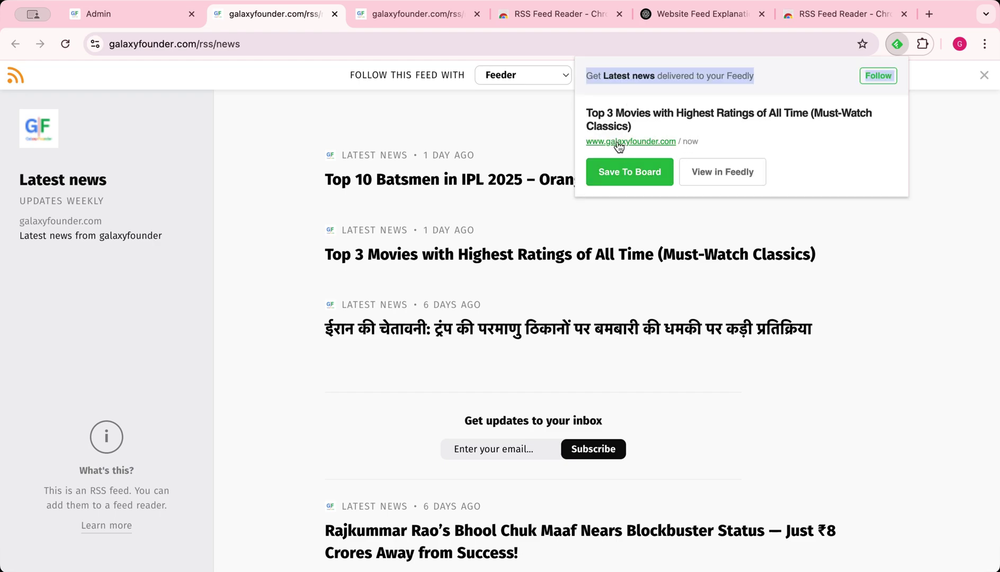
click(799, 143)
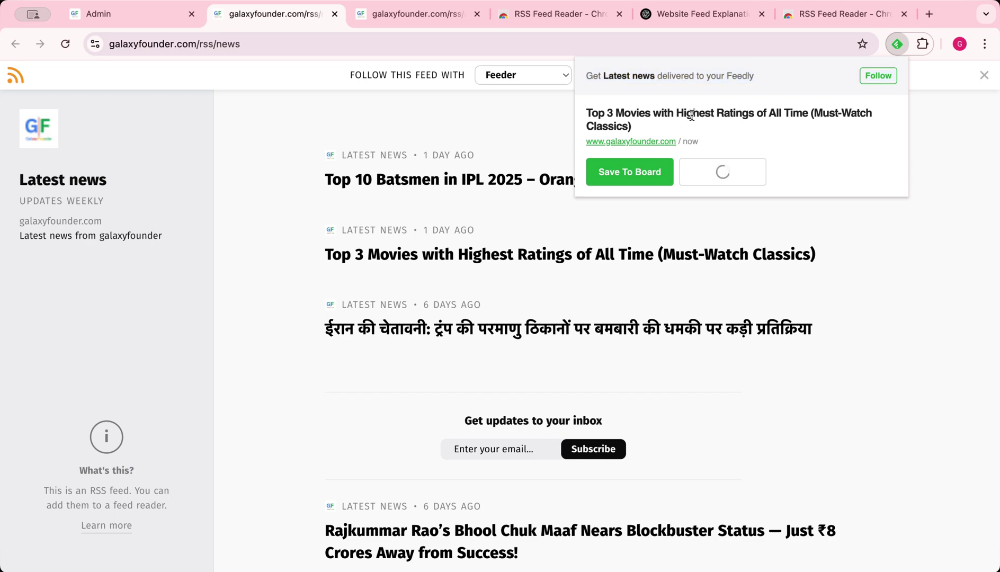
click(878, 77)
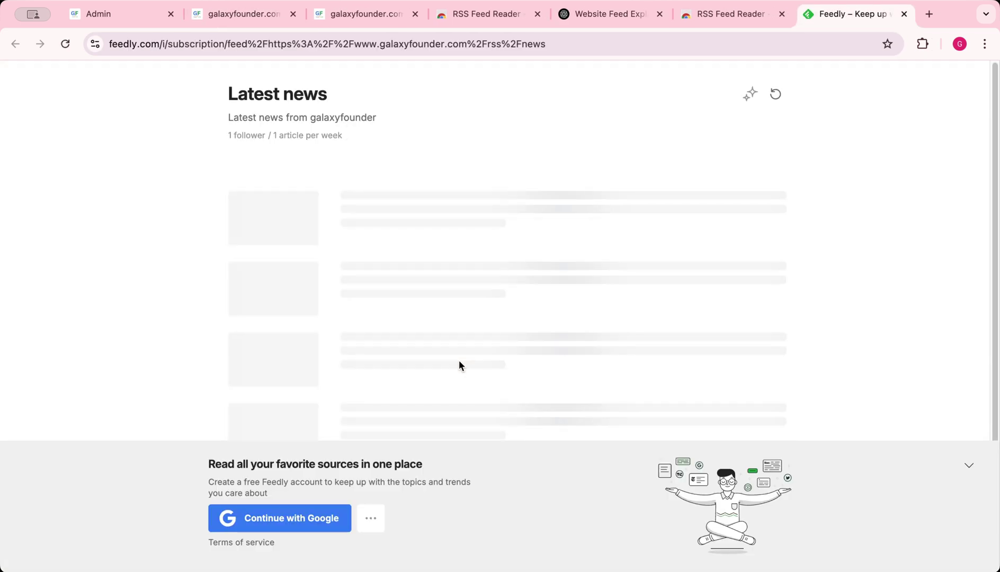
click(566, 191)
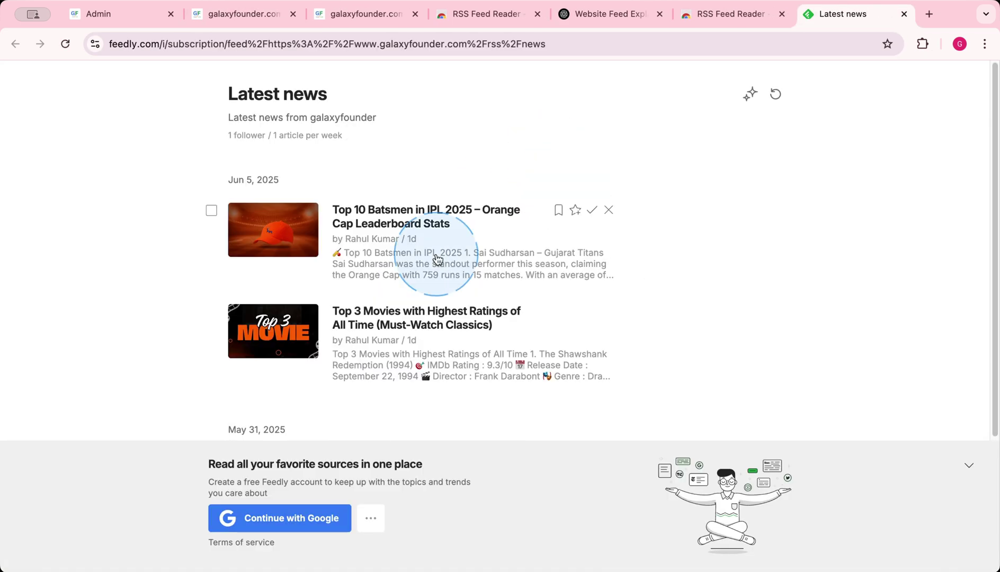
scroll(437, 244, down, 4)
scroll(437, 244, up, 4)
Return to the galaxyfounder.com/rss/news page, close the Feeder preview and examine the raw XML of the feed items.
click(244, 14)
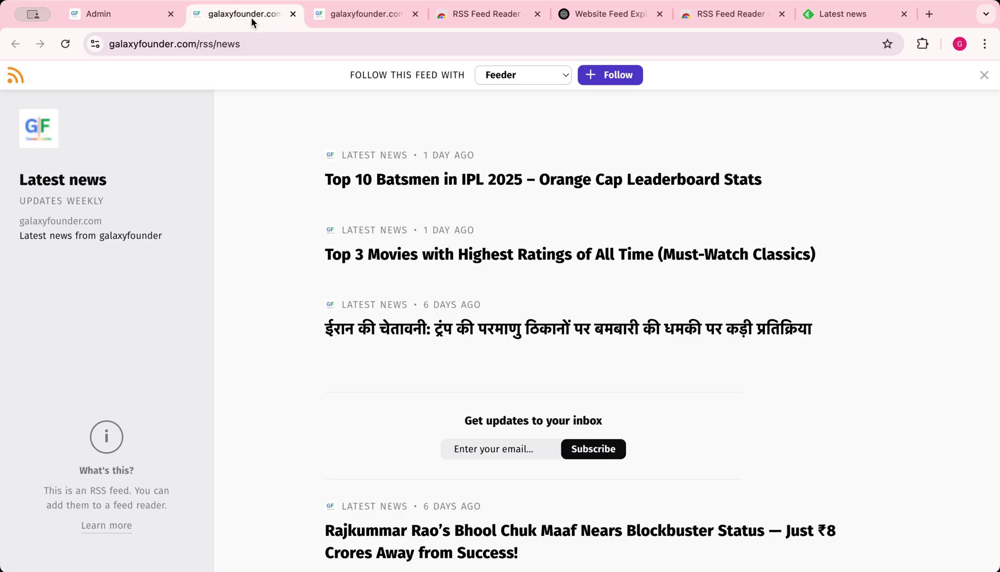
click(984, 74)
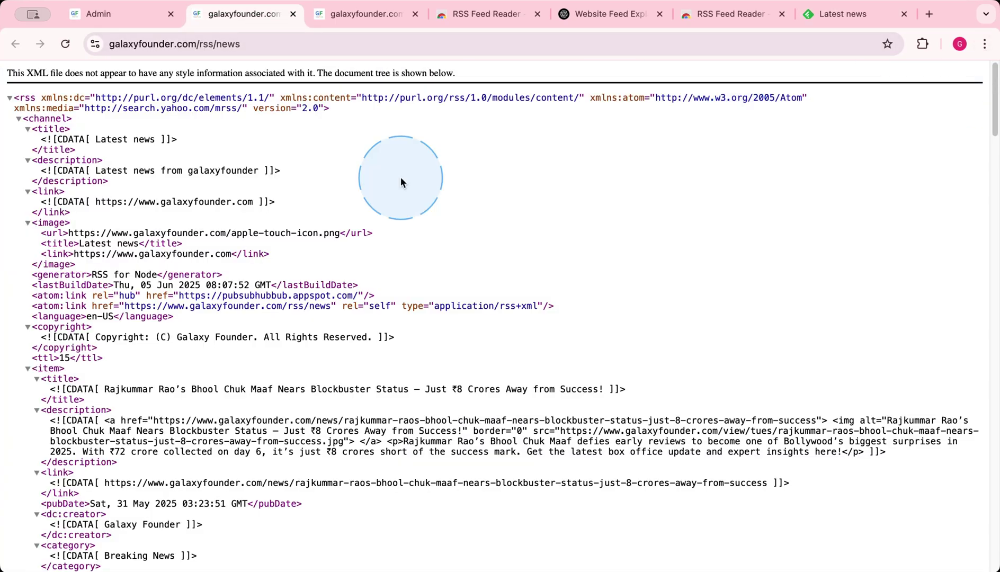
scroll(401, 180, down, 3)
scroll(401, 180, down, 10)
scroll(179, 249, up, 8)
double_click(56, 209)
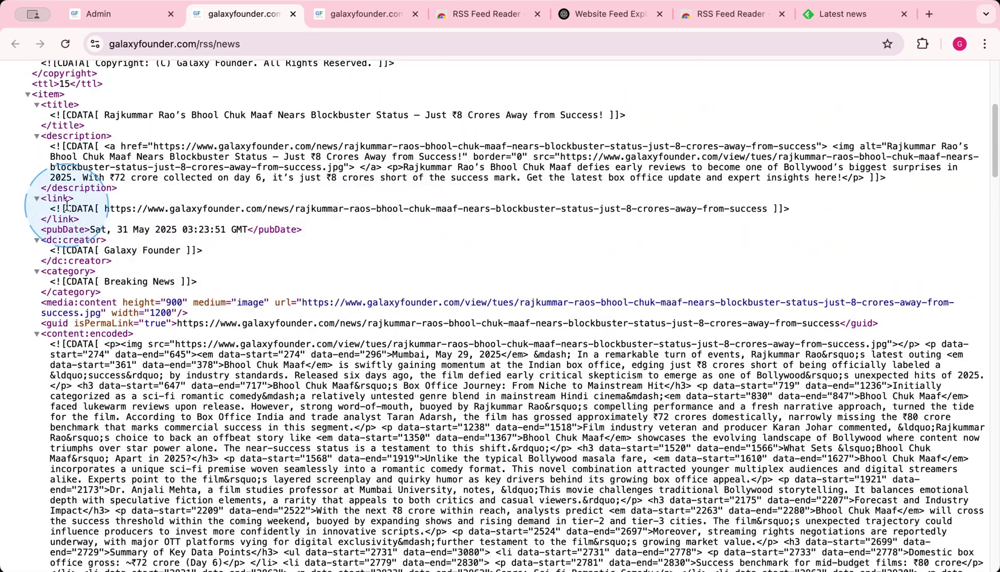
scroll(196, 208, down, 5)
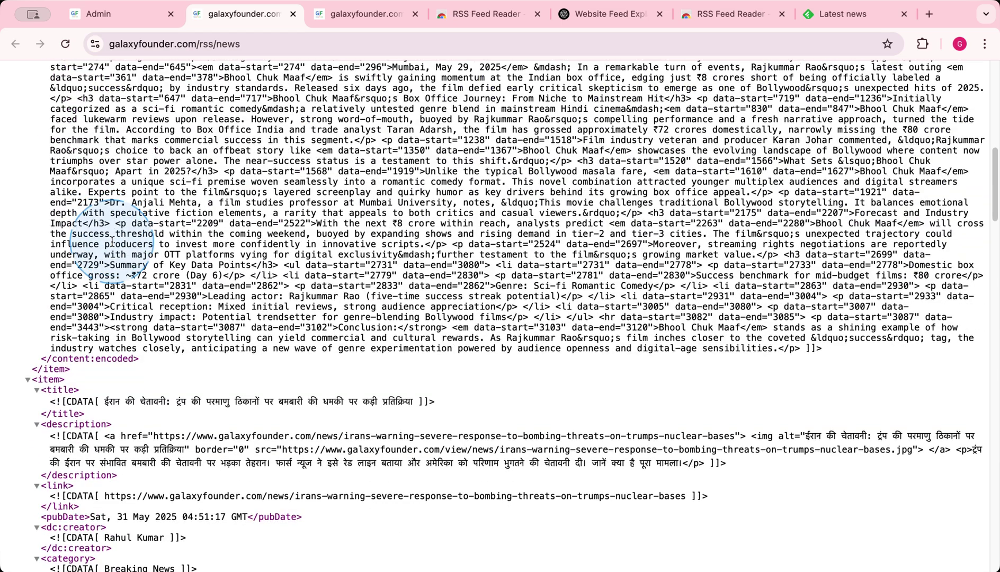
Switch back to the Feedly page and compare its readable article list with the raw feed.
click(843, 14)
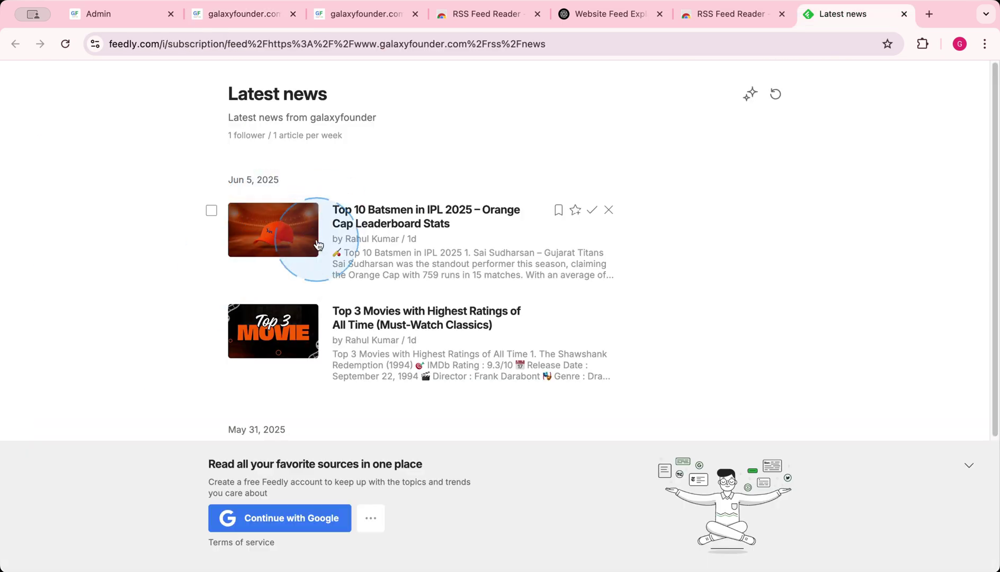
scroll(370, 241, down, 4)
scroll(428, 239, up, 4)
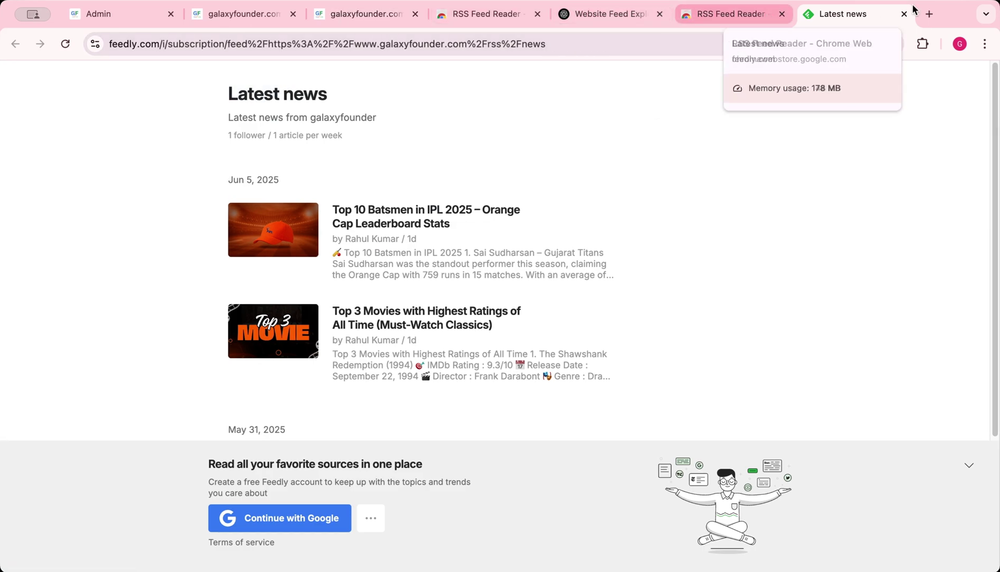
In a new tab, search Google for "google news" and open the Google News site.
click(929, 14)
text(Google)
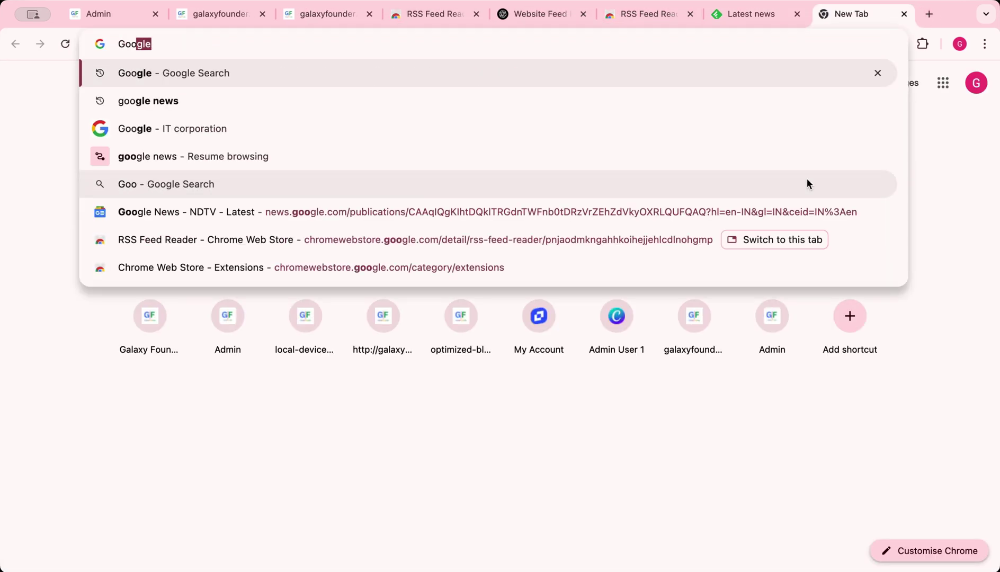
text( news)
key(Return)
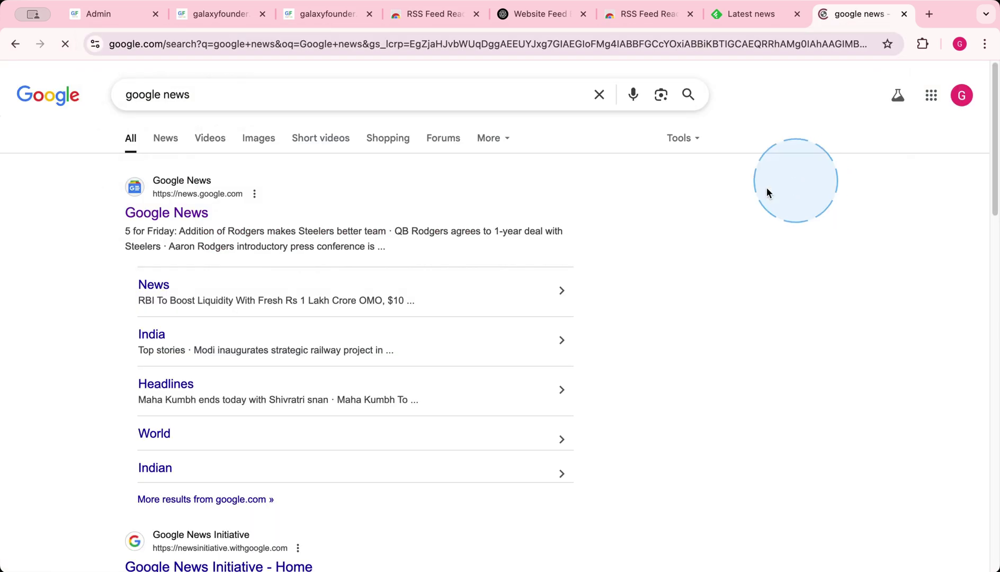
click(178, 212)
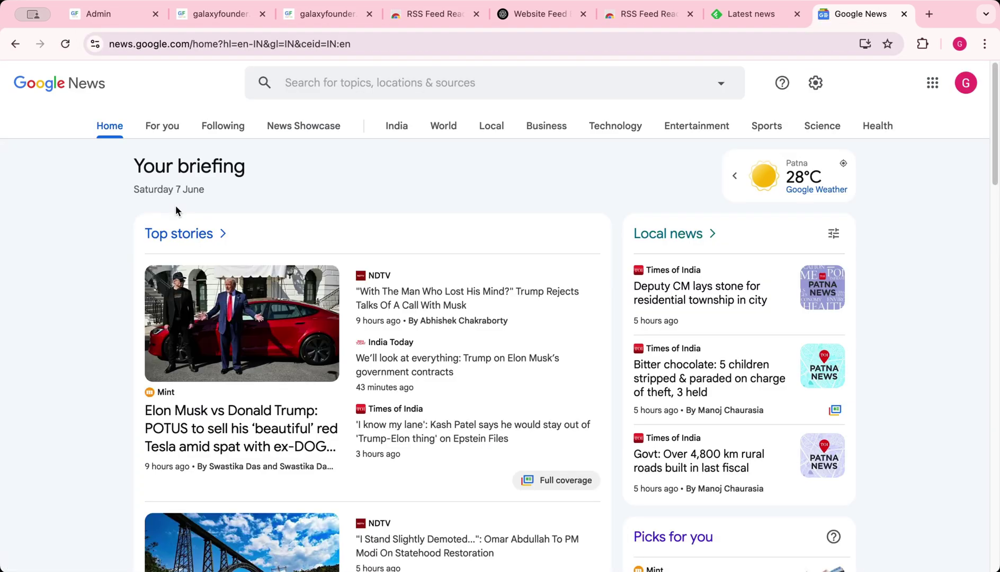
Open NDTV's publication page from its top story, look through the Latest articles and show the News Showcase section.
click(600, 276)
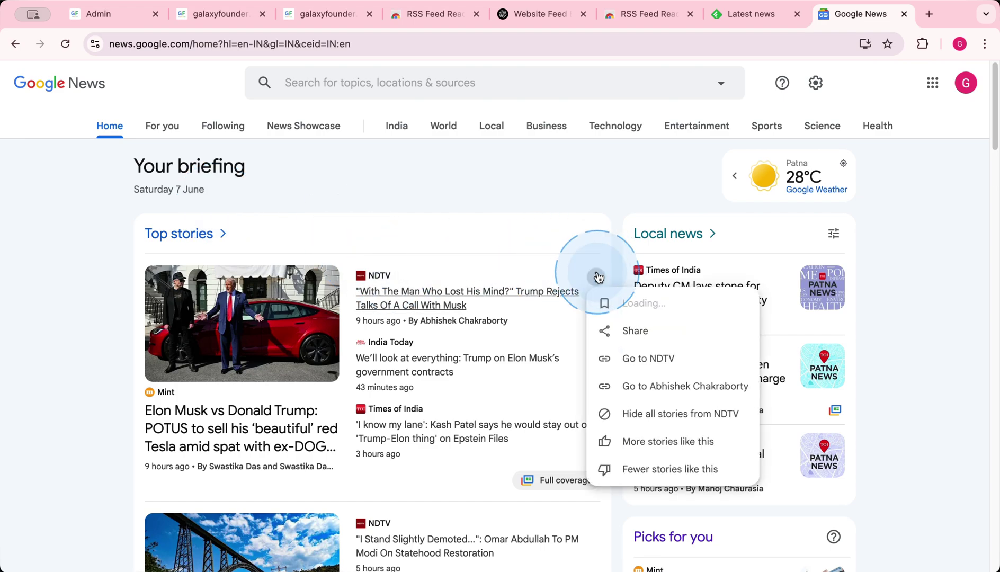
click(640, 362)
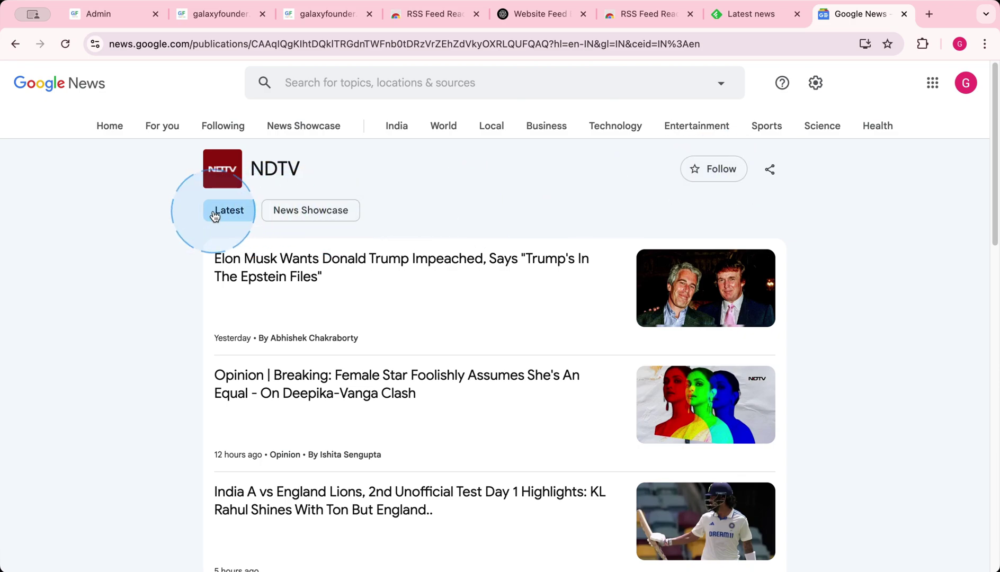
scroll(185, 441, down, 2)
scroll(186, 448, up, 2)
click(327, 208)
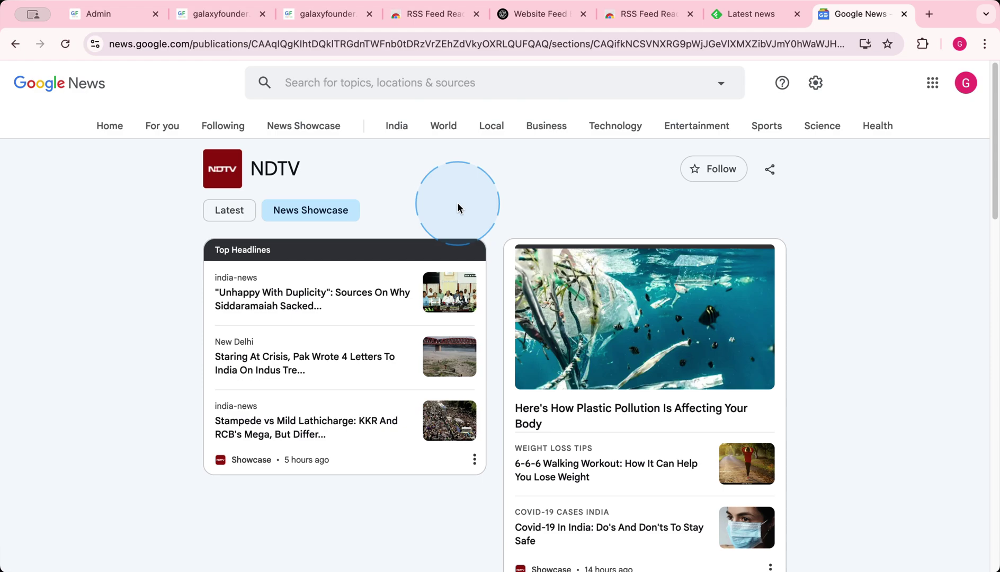
Return to the Galaxy Founder news article form and check the available RSS feed options without choosing one.
click(125, 13)
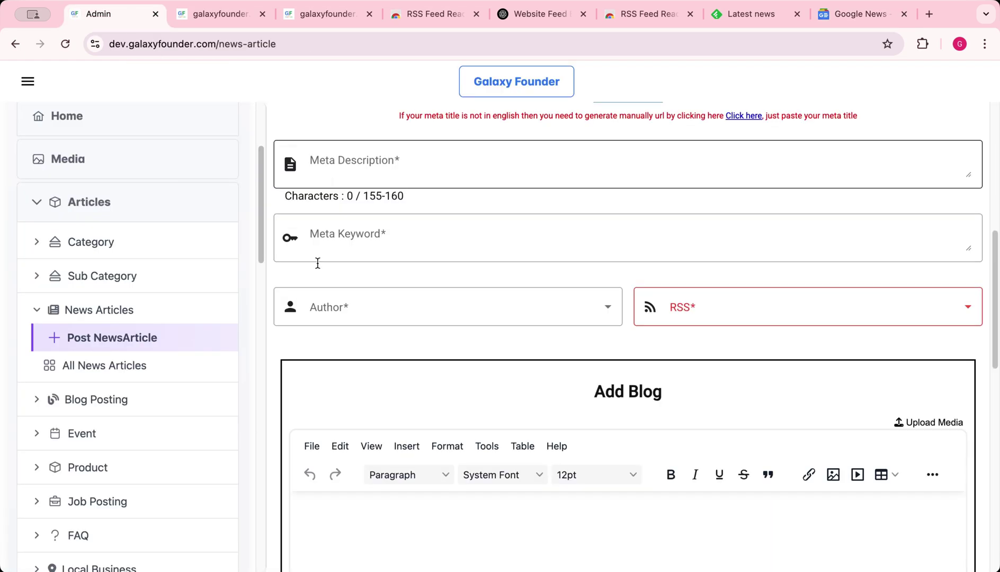
click(719, 303)
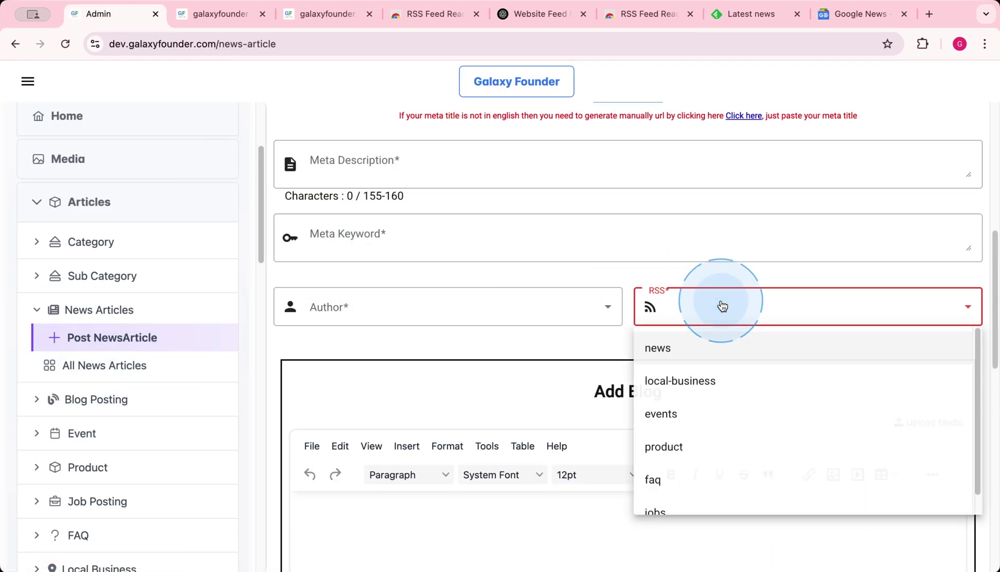
scroll(712, 414, down, 1)
scroll(713, 417, up, 1)
scroll(714, 420, down, 1)
scroll(715, 420, up, 1)
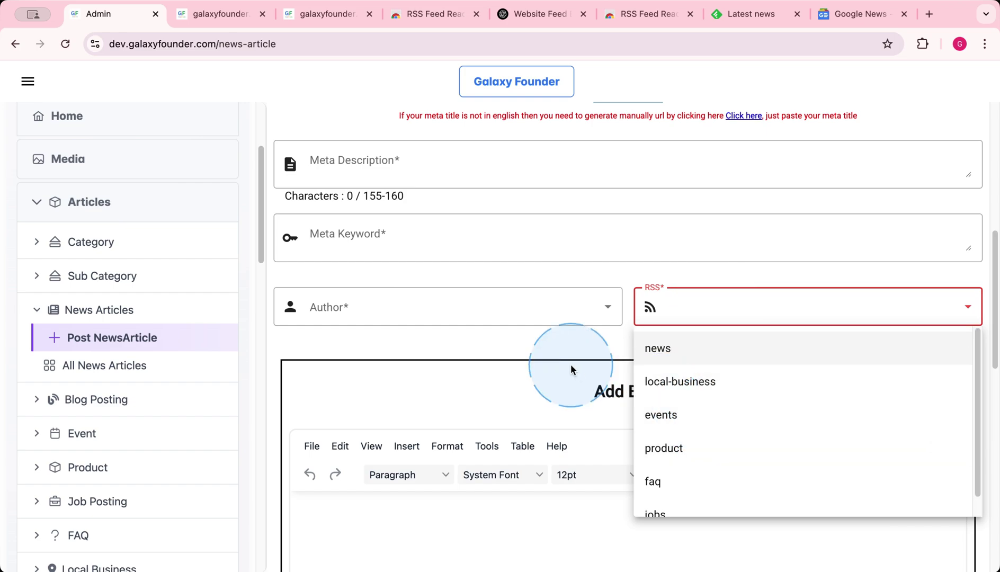
click(558, 347)
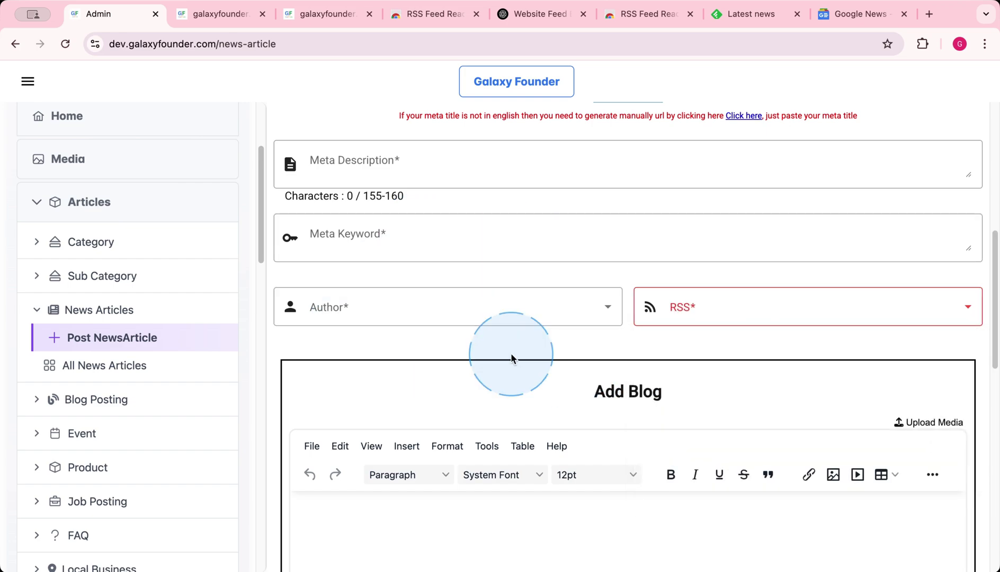
Open the admin's Google news page, review the listed feeds and open a blank form for a new feed.
scroll(140, 429, down, 5)
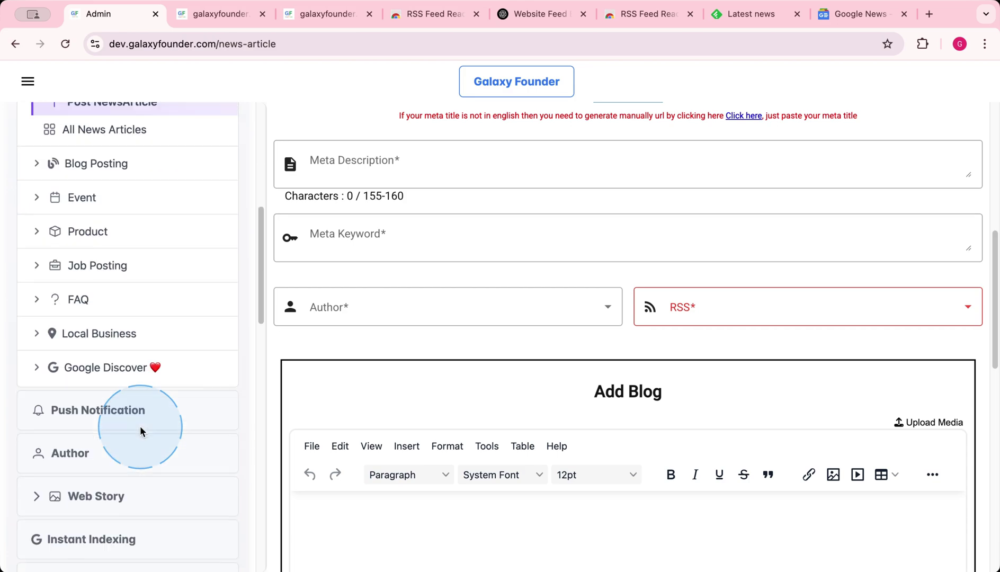
scroll(142, 432, down, 4)
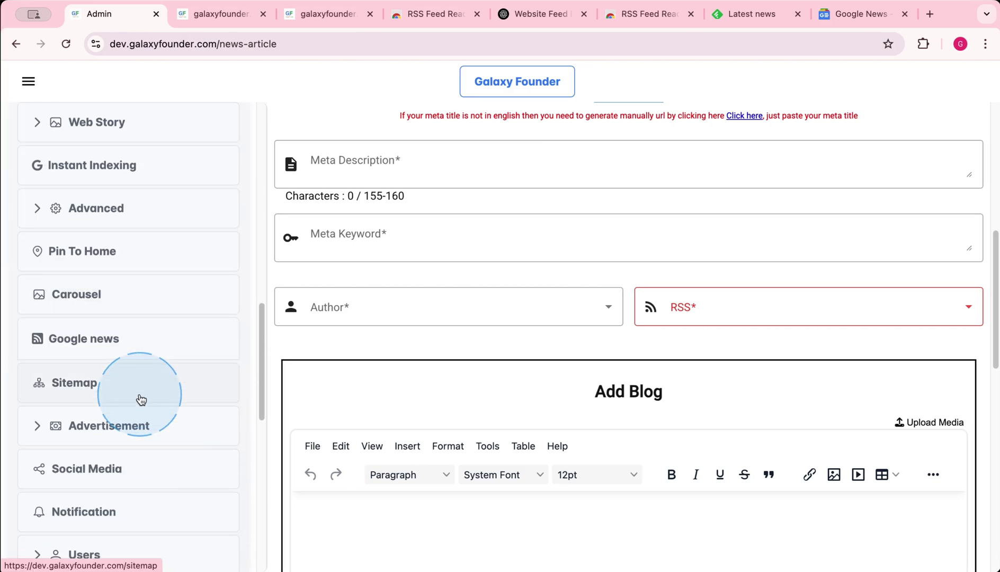
click(130, 391)
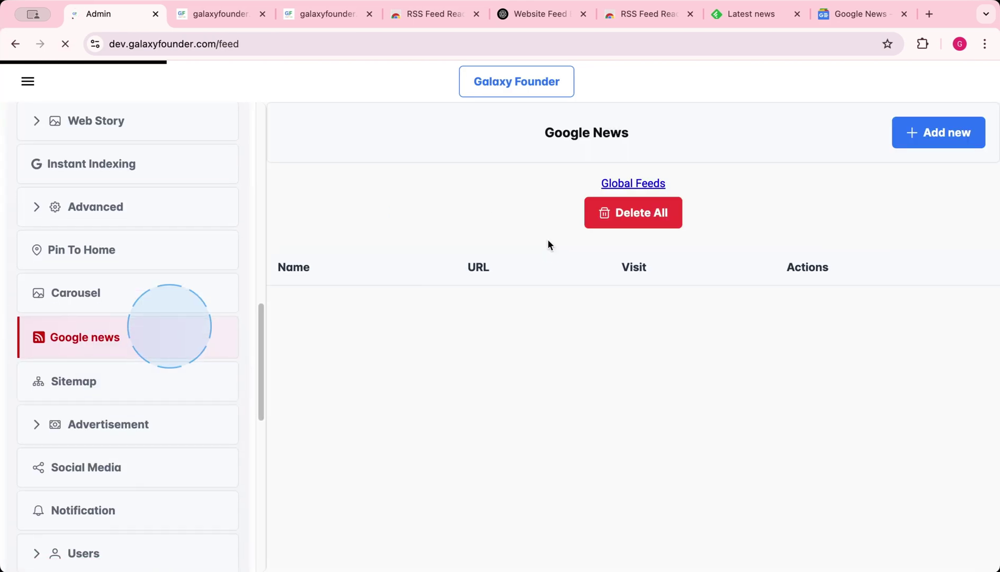
scroll(694, 383, down, 3)
scroll(694, 383, up, 3)
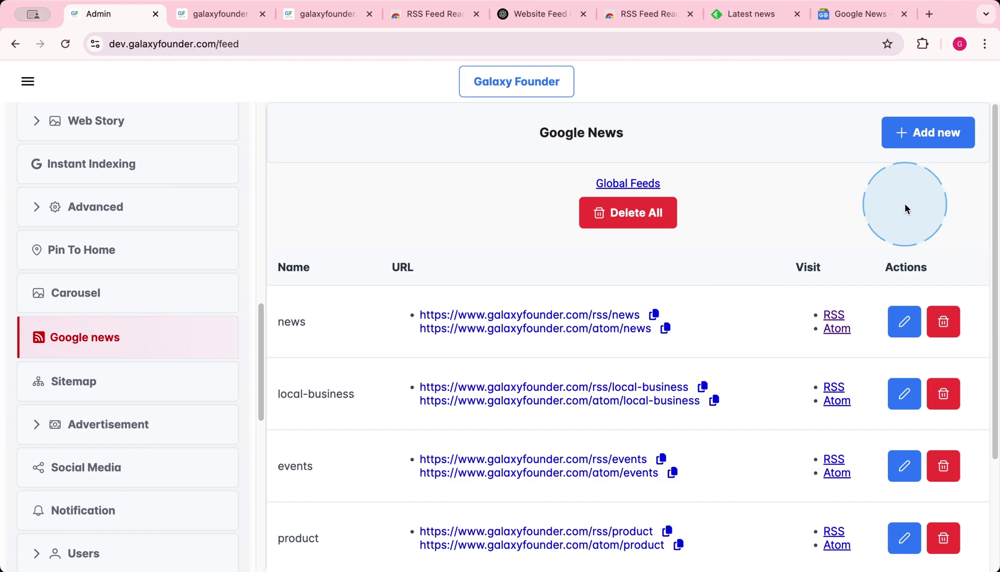
click(926, 139)
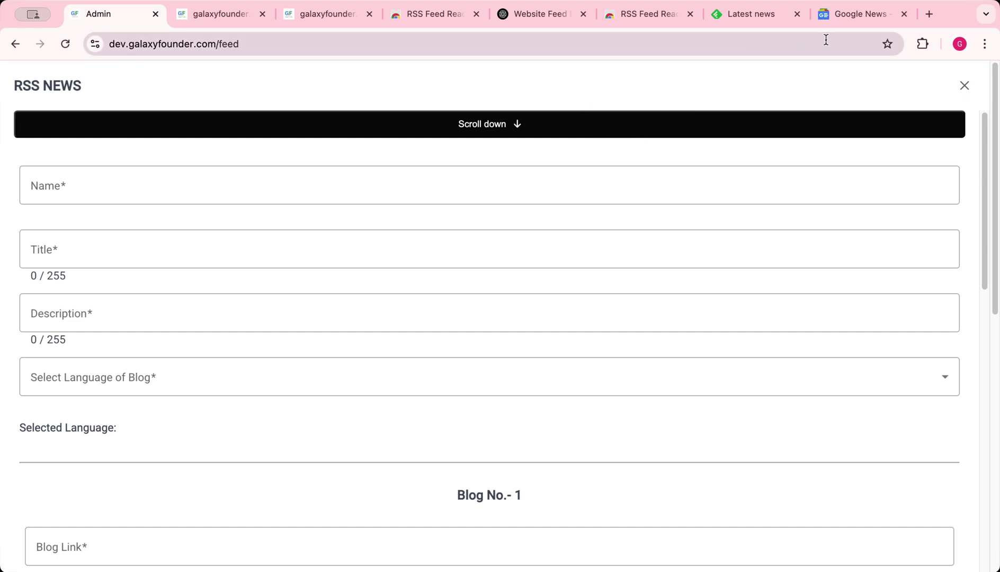
Reopen the recently closed Canva feed diagram and examine the RSS, NEWS and news category branches.
click(985, 13)
scroll(837, 297, down, 5)
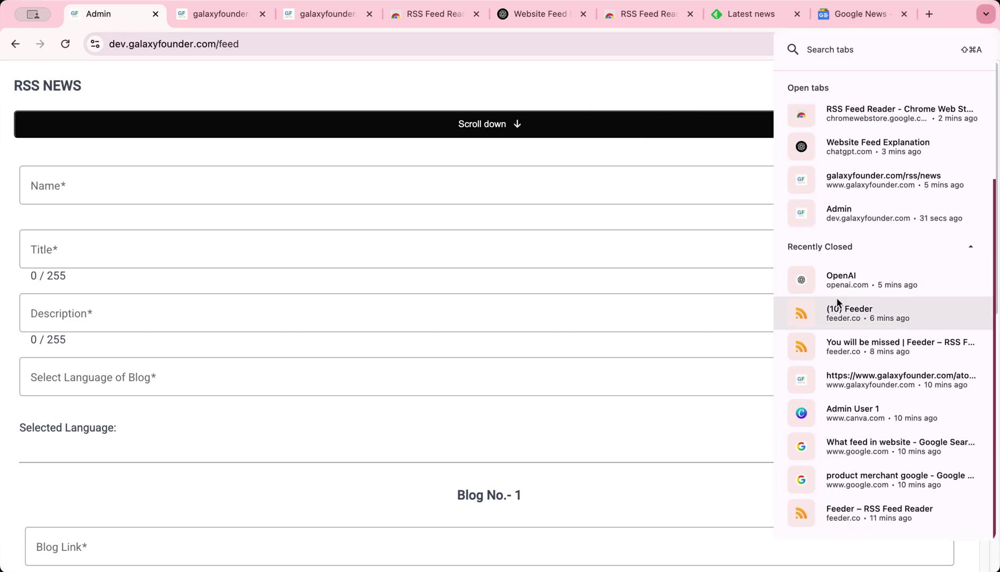
click(868, 410)
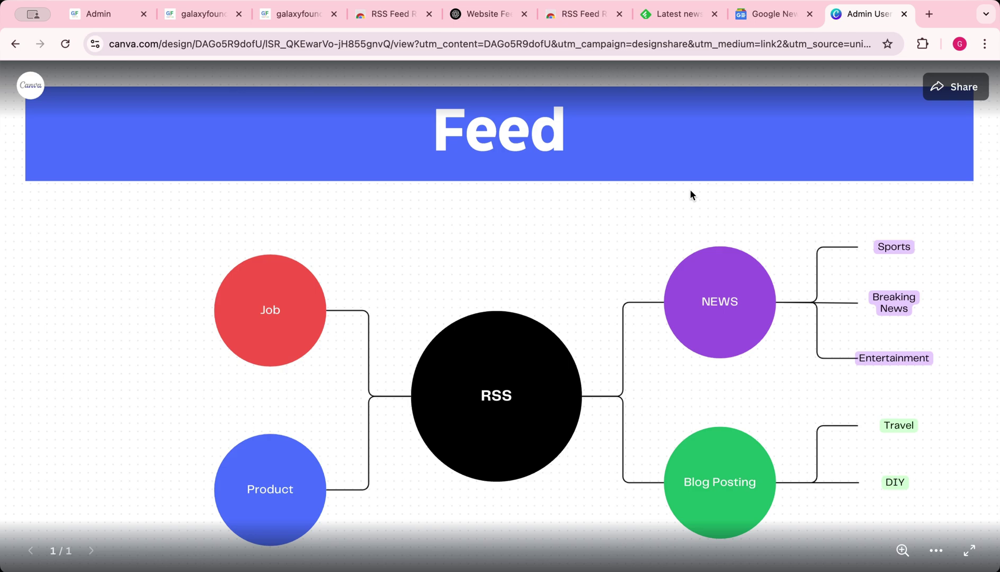
click(523, 358)
click(691, 302)
click(885, 253)
click(880, 299)
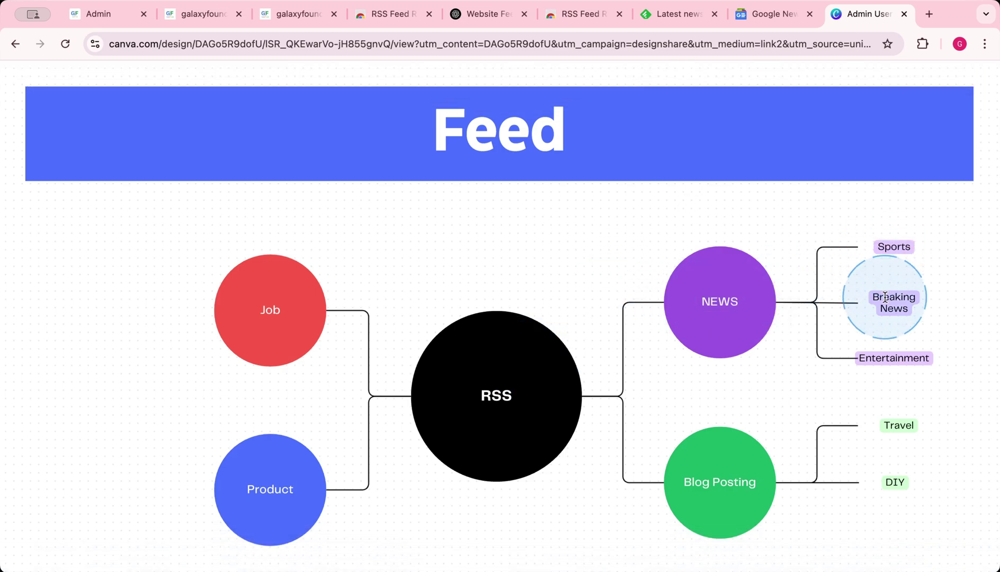
drag(882, 300, 916, 312)
click(891, 369)
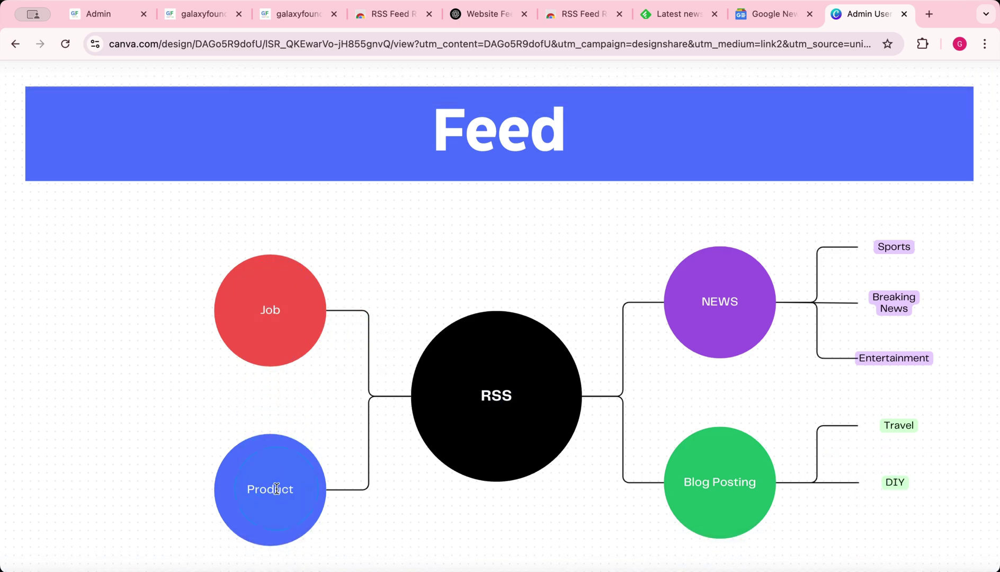
Return to the Galaxy Founder admin, close the empty feed form and review the Google News feed list.
click(99, 14)
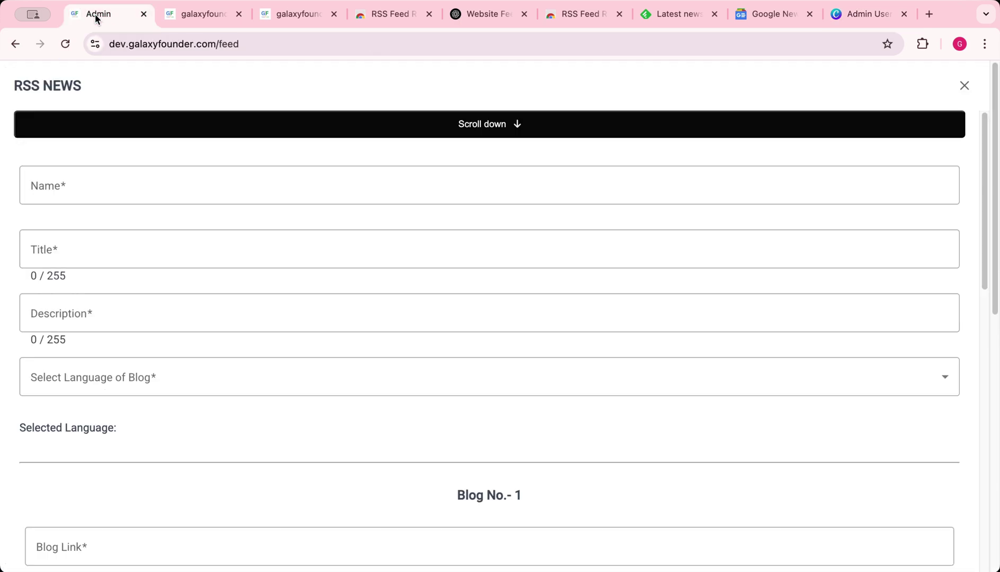
click(965, 85)
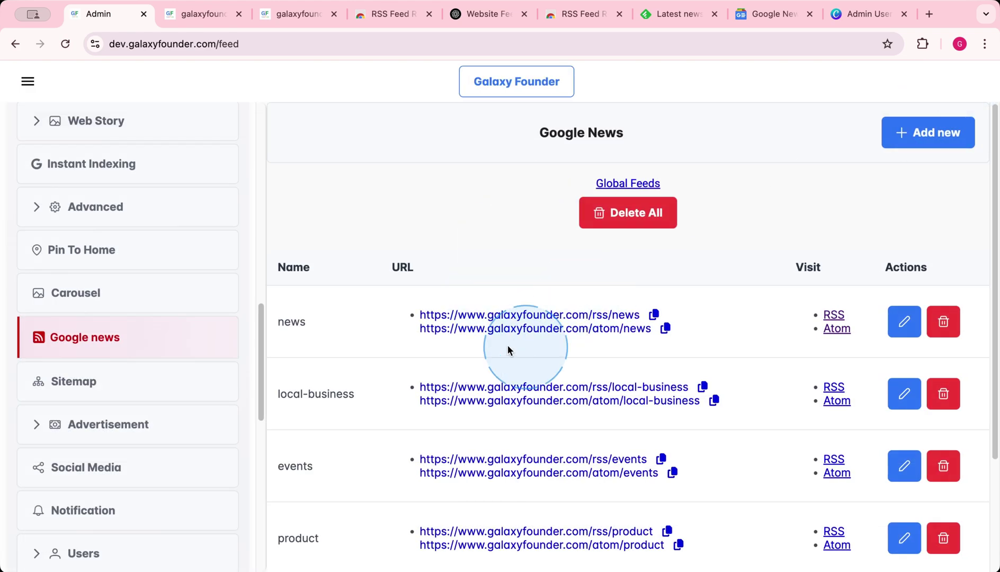
scroll(636, 335, down, 1)
scroll(740, 267, up, 1)
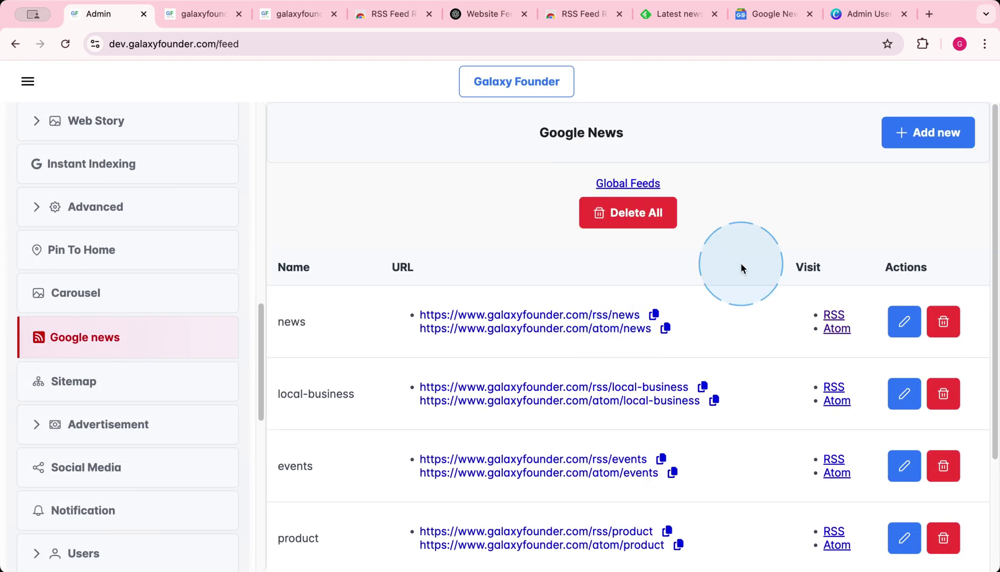
Show the blank RSS NEWS form for adding a feed, starting at its Name field, and close it without saving.
click(934, 133)
click(344, 176)
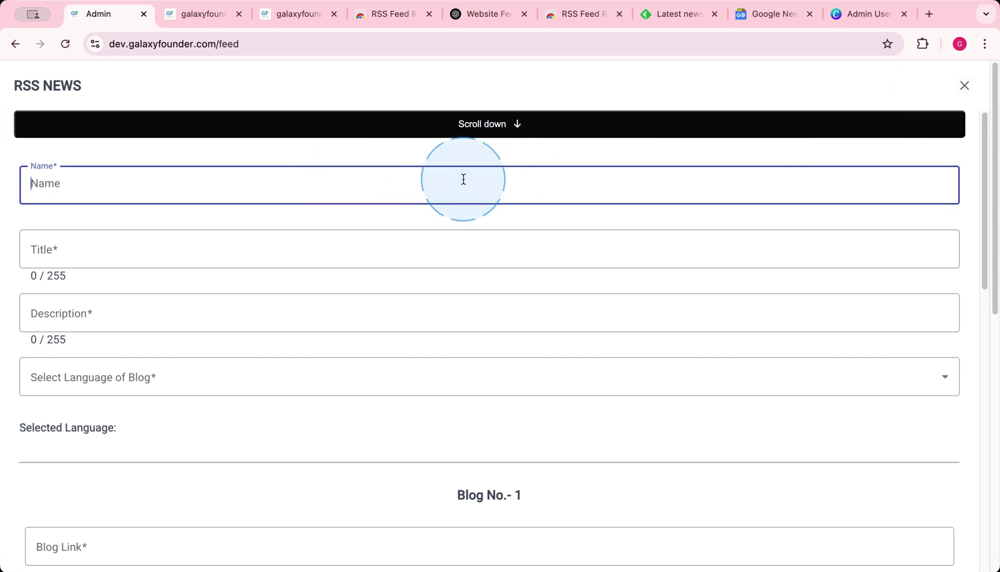
click(966, 83)
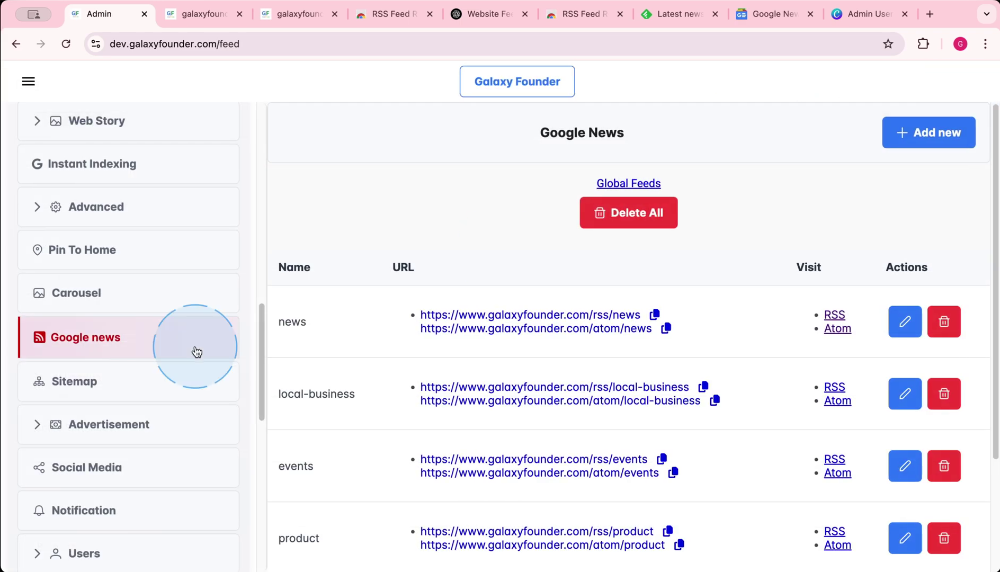
Open the Post News Article form and examine the feed choices offered in its RSS field.
scroll(194, 350, up, 8)
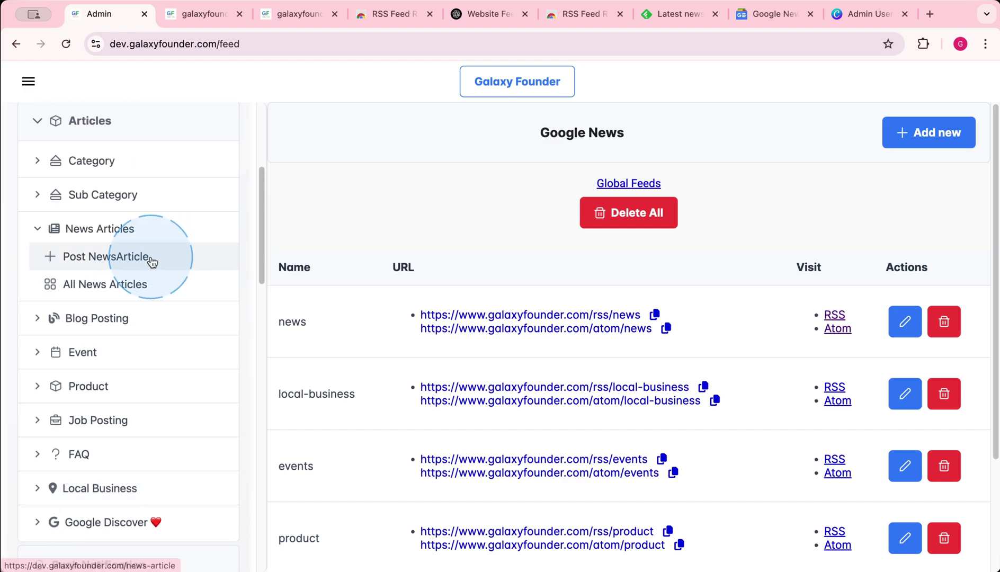
click(101, 257)
click(802, 338)
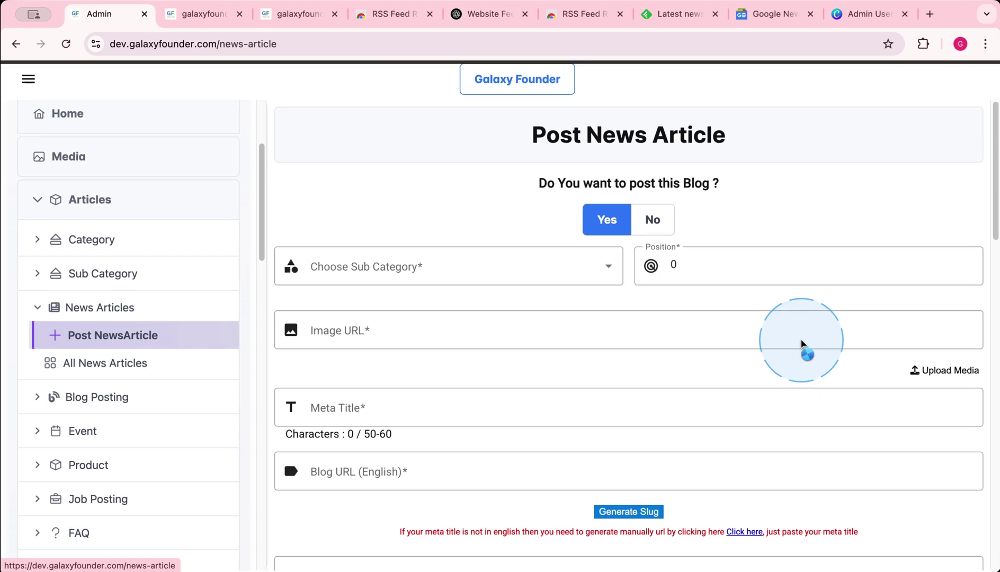
scroll(801, 343, down, 9)
click(723, 229)
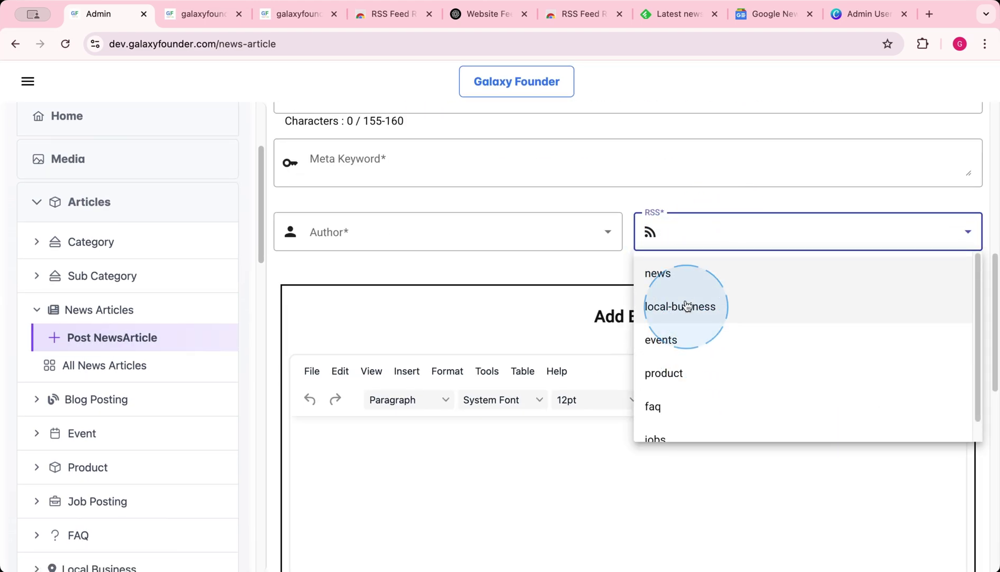
click(558, 179)
click(699, 238)
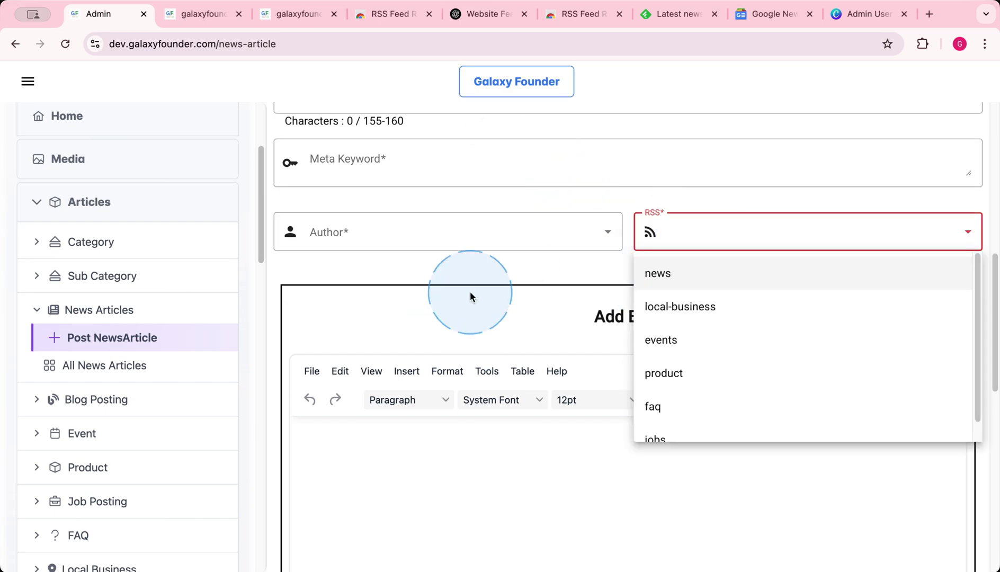
click(336, 294)
Return to the Google News feed list and open a blank form for a new feed.
scroll(134, 312, down, 6)
scroll(135, 311, down, 3)
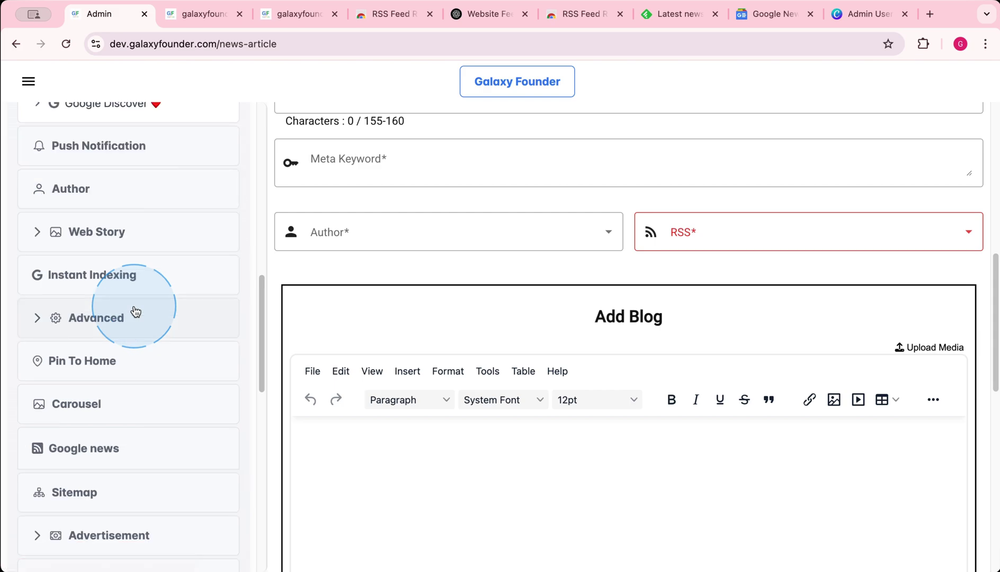
click(123, 448)
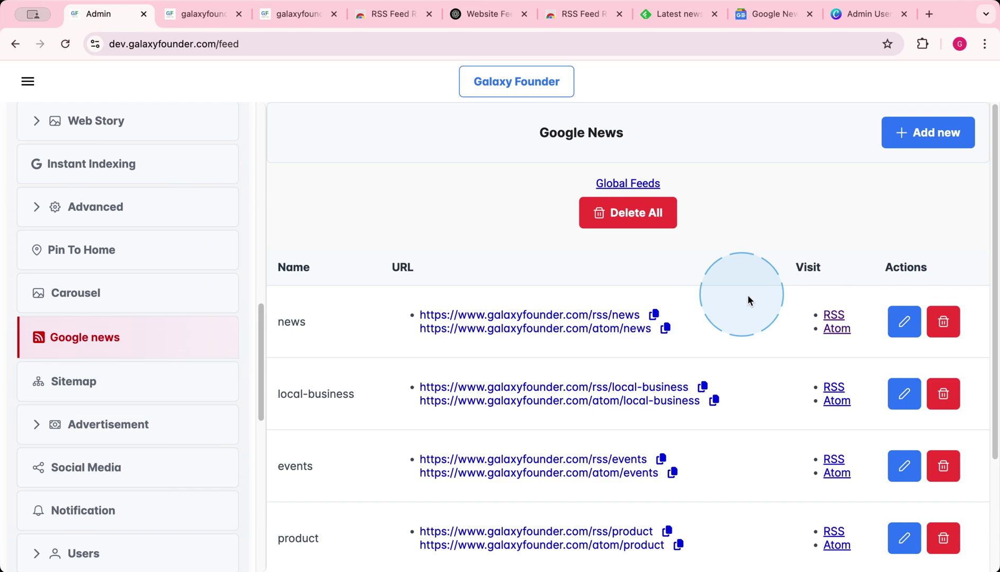
click(935, 130)
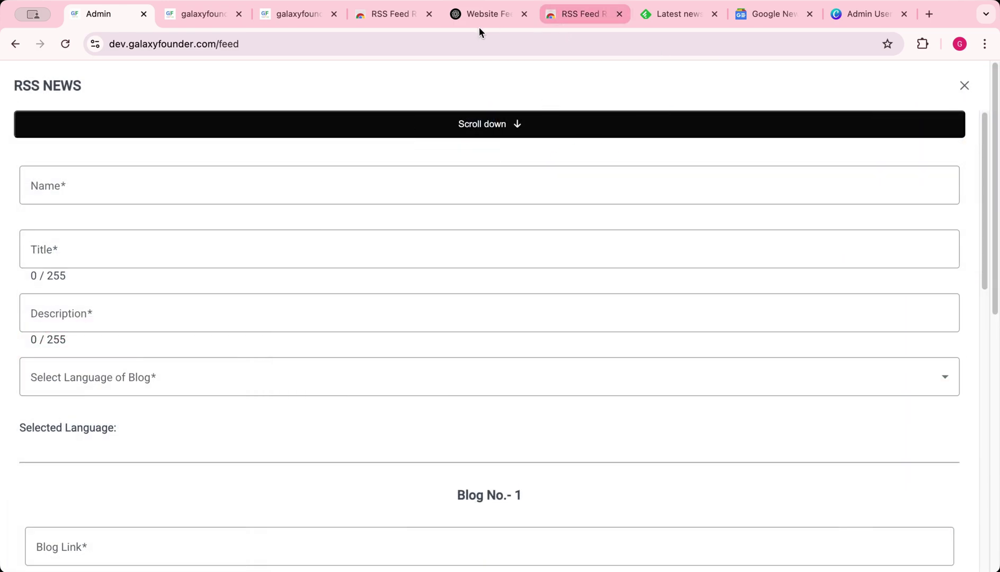
Switch to ChatGPT, start a new chat and begin the prompt with "Give me".
click(461, 24)
click(40, 116)
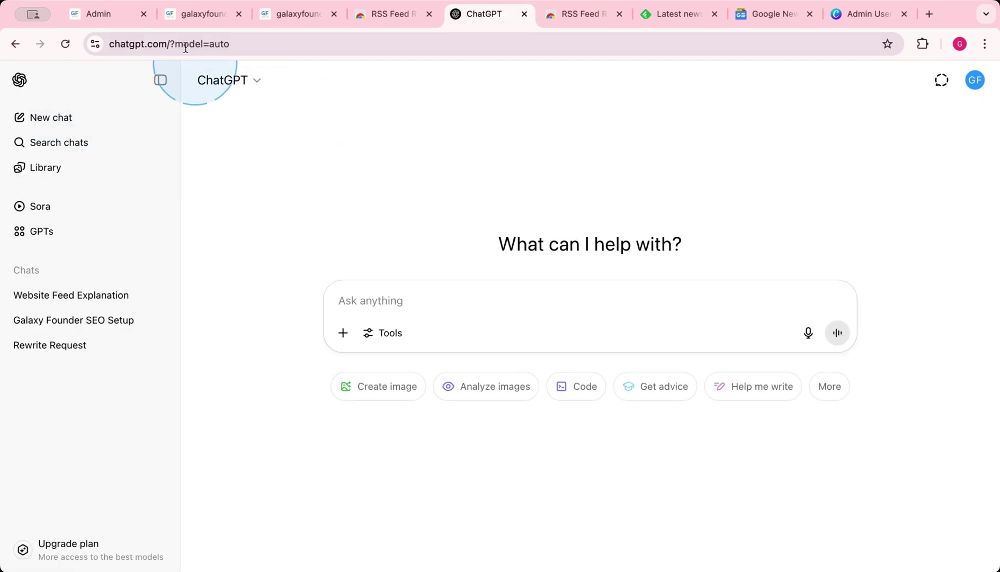
click(105, 14)
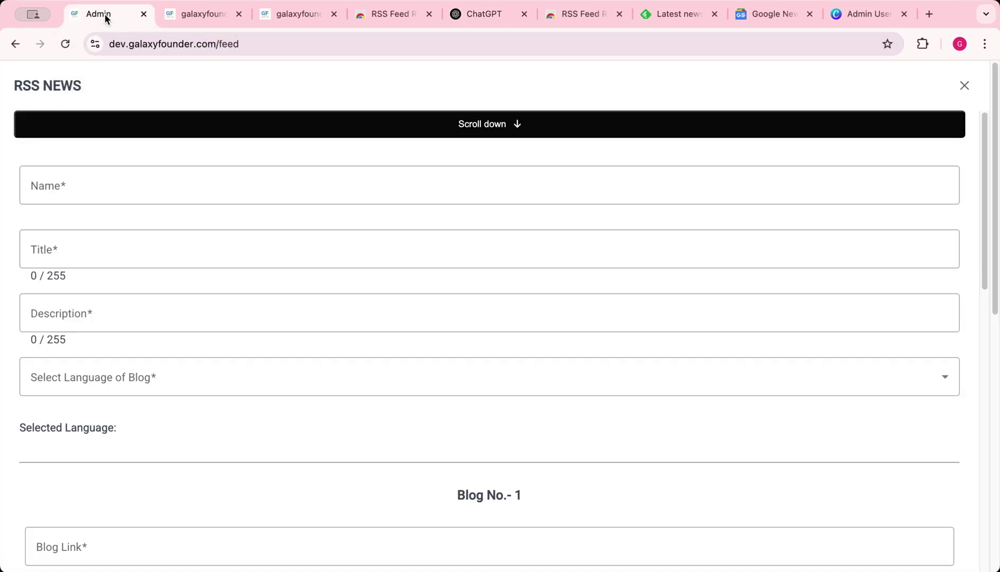
click(366, 178)
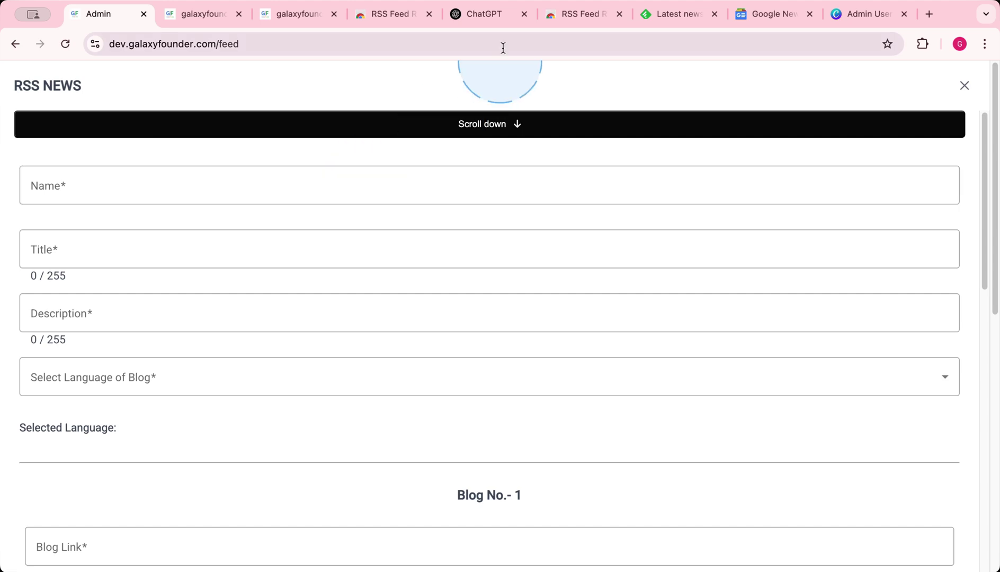
click(485, 20)
click(489, 303)
text(G)
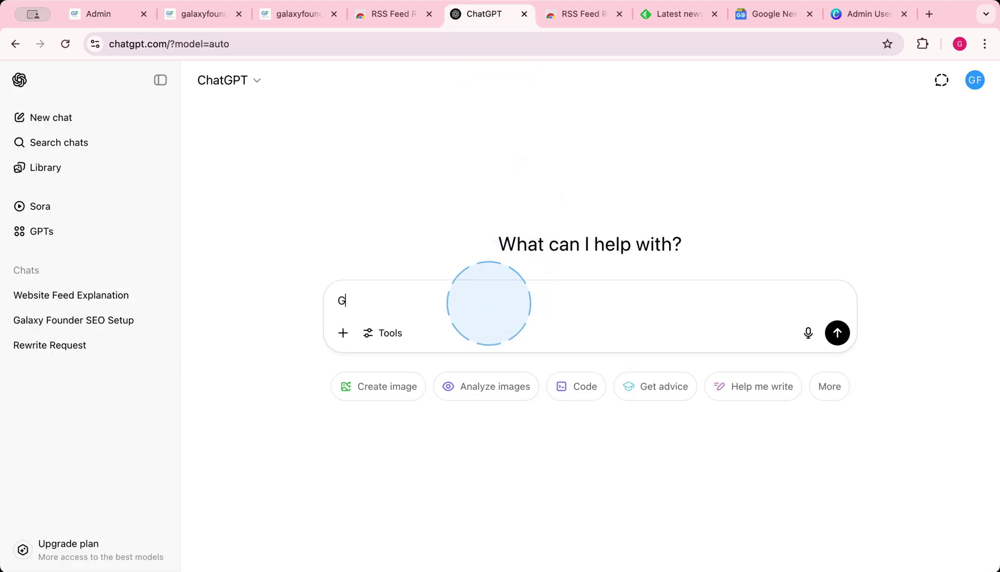
text(ive me)
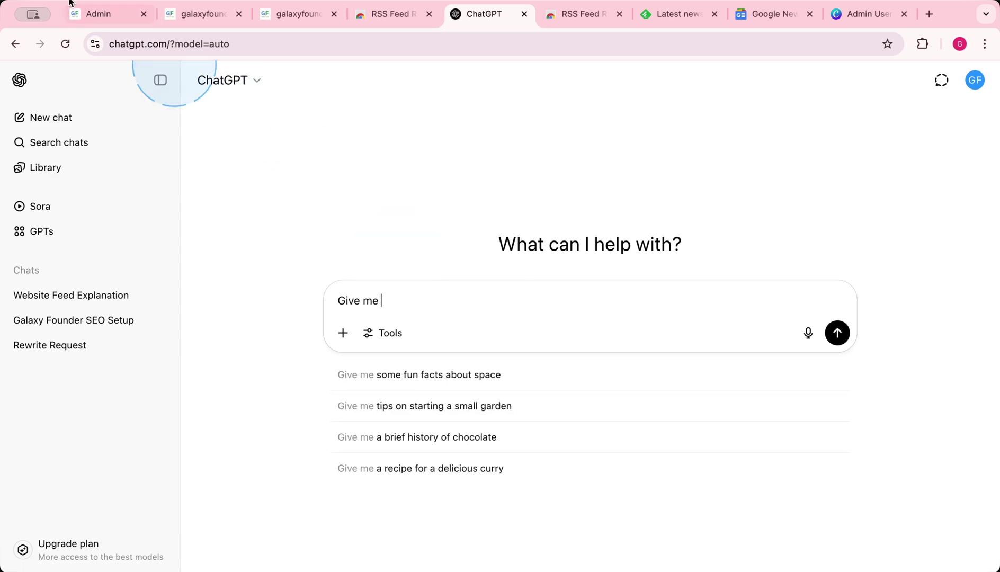
Return to the Galaxy Founder feed form and name the new feed sports-news.
click(93, 13)
click(203, 177)
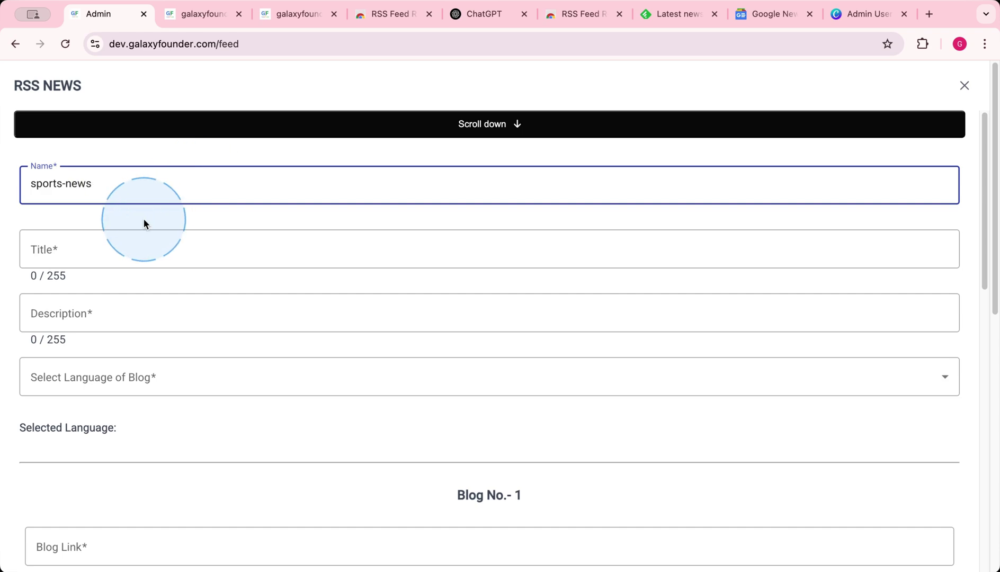
click(183, 258)
click(155, 308)
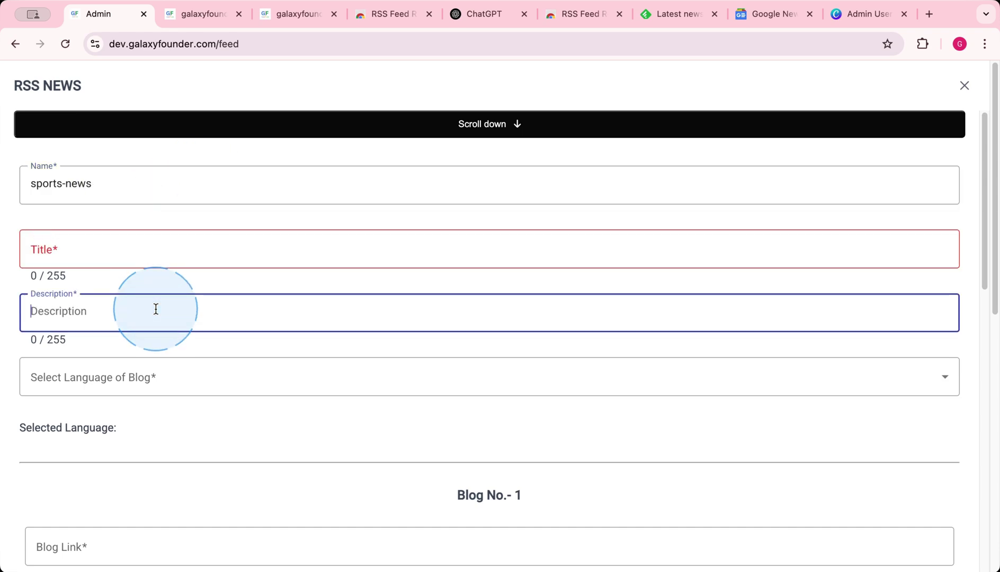
Look through the available blog languages and set the feed's language to English.
click(268, 384)
scroll(241, 332, down, 15)
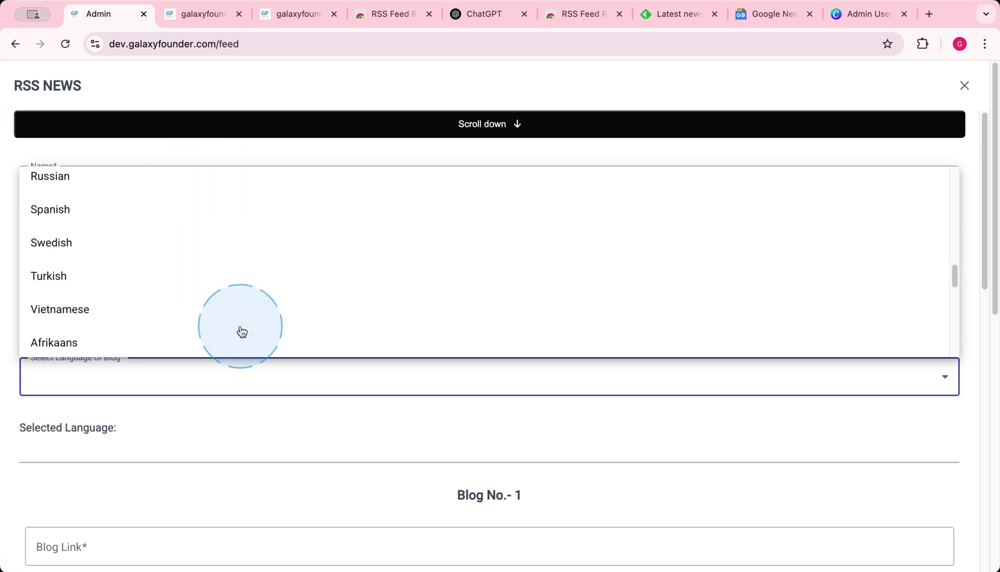
scroll(242, 331, up, 20)
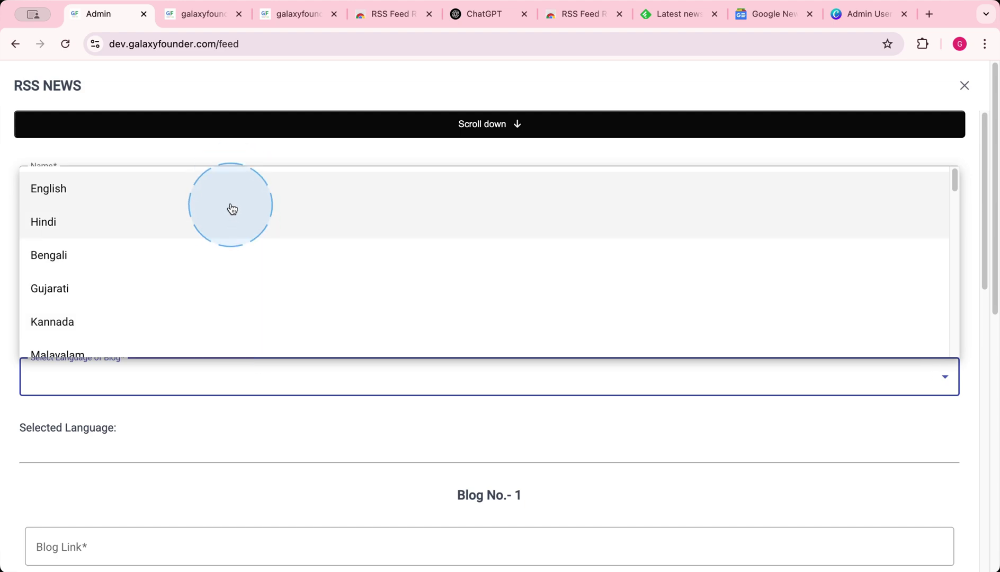
click(230, 201)
click(285, 427)
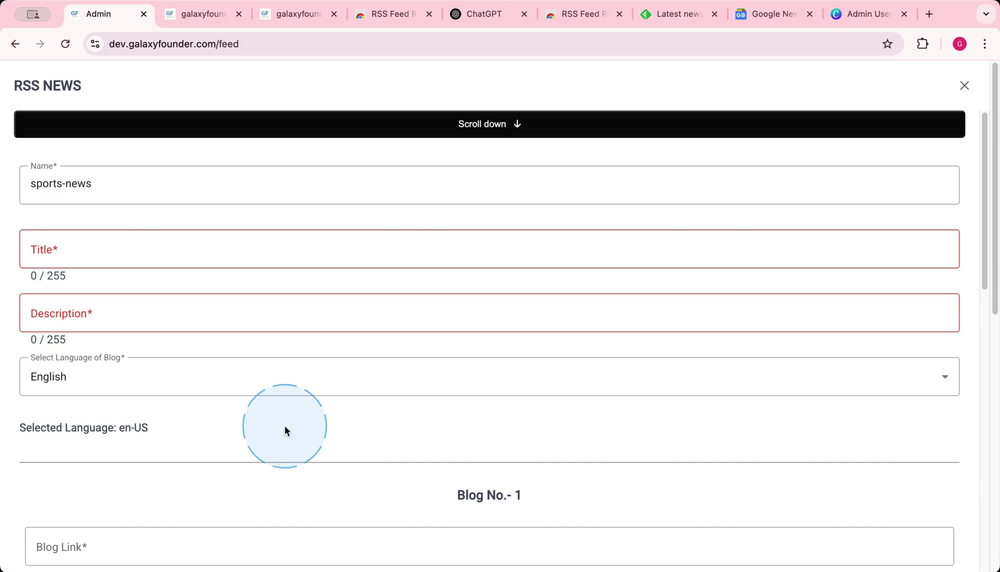
Change the feed's name to sports-news-hindi and its blog language to Hindi.
click(203, 183)
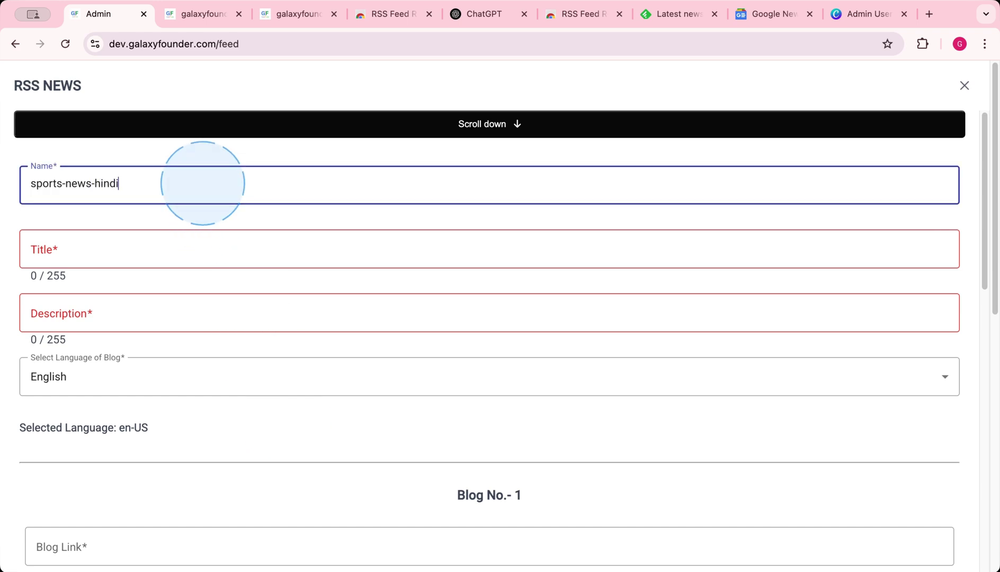
click(213, 377)
click(204, 223)
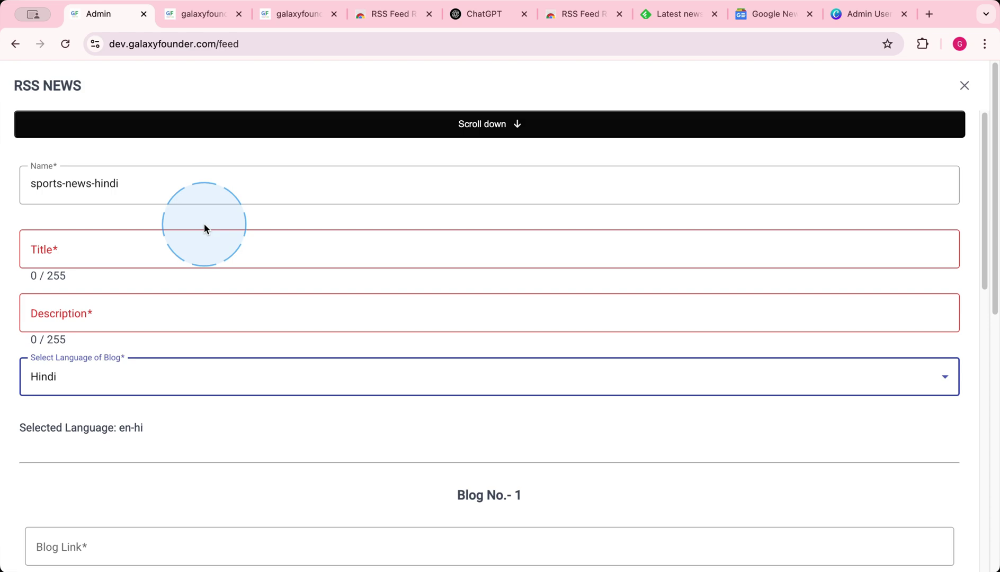
Restore the feed's name to sports-news and its blog language to English.
click(112, 183)
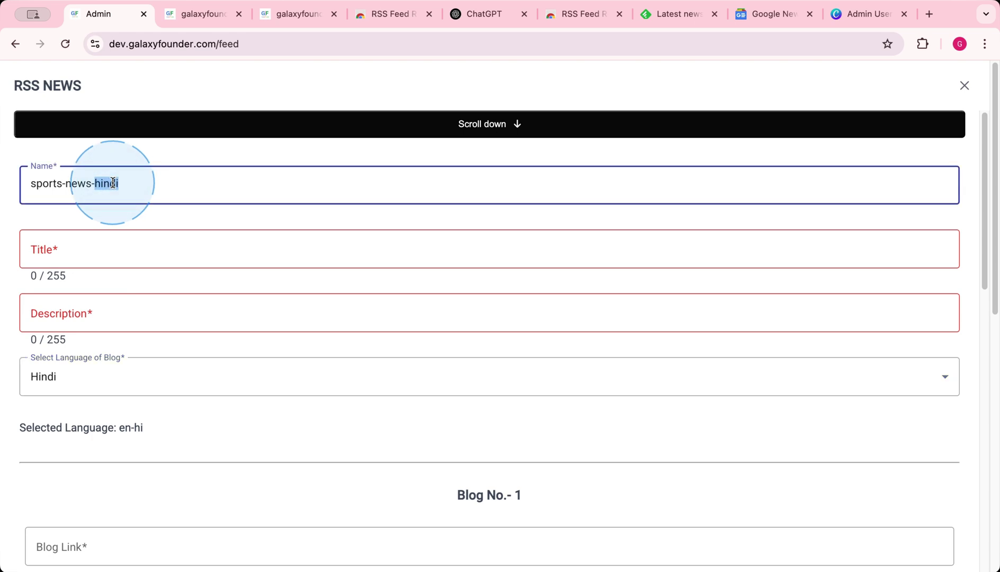
click(151, 381)
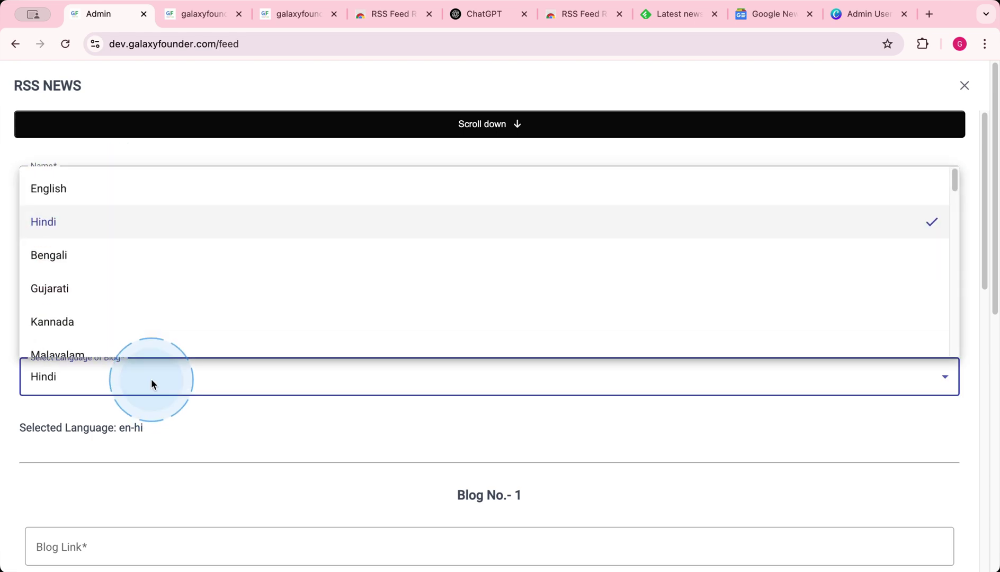
click(171, 199)
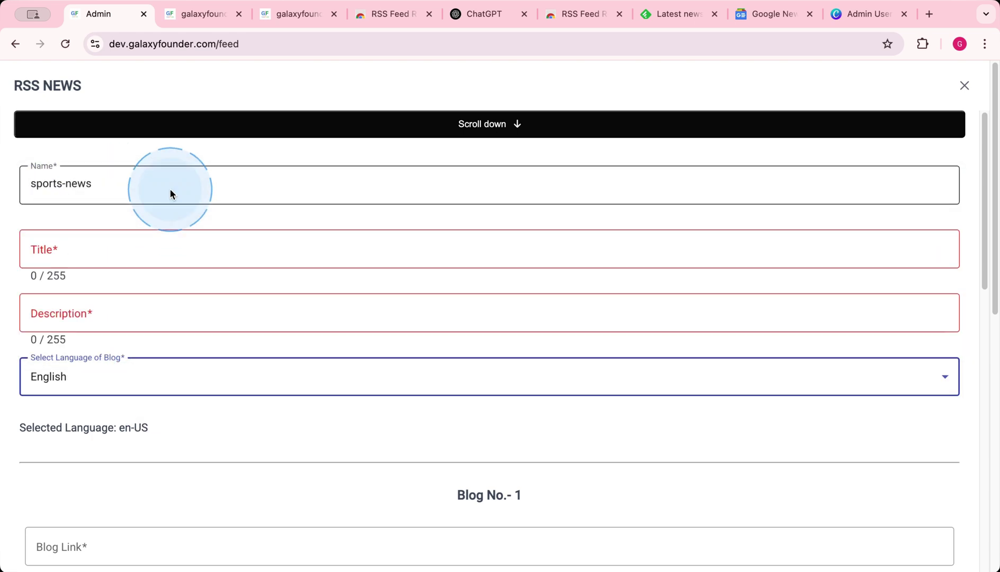
click(120, 178)
Review the Blog No.- 1 fields in the feed form and remove that blog section.
scroll(219, 441, down, 4)
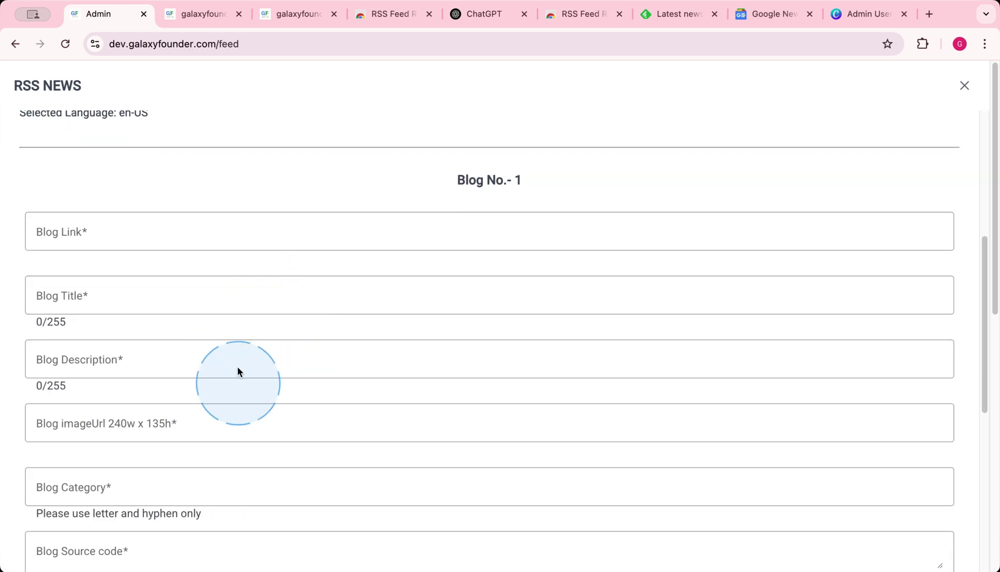
scroll(272, 303, up, 4)
scroll(485, 455, down, 10)
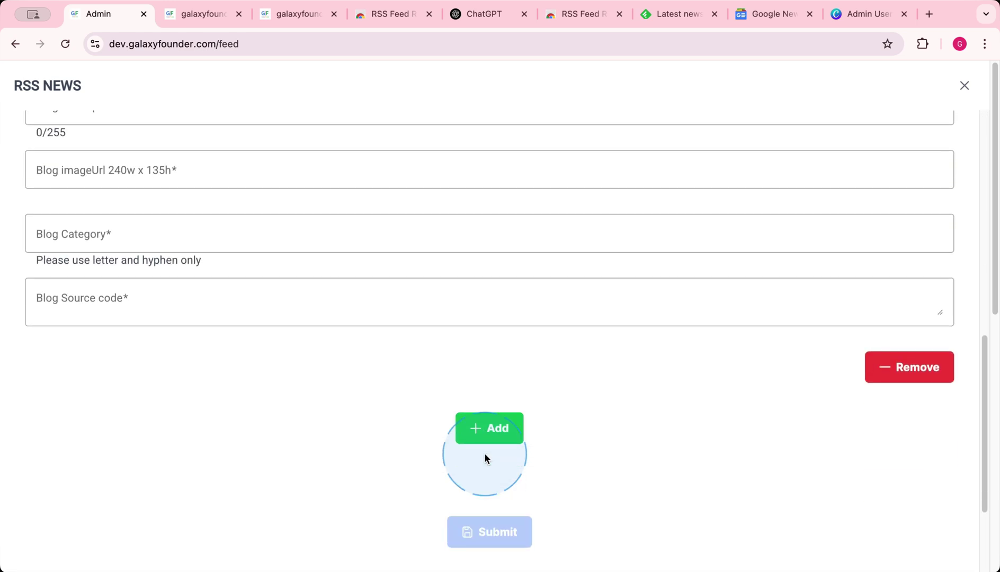
click(892, 382)
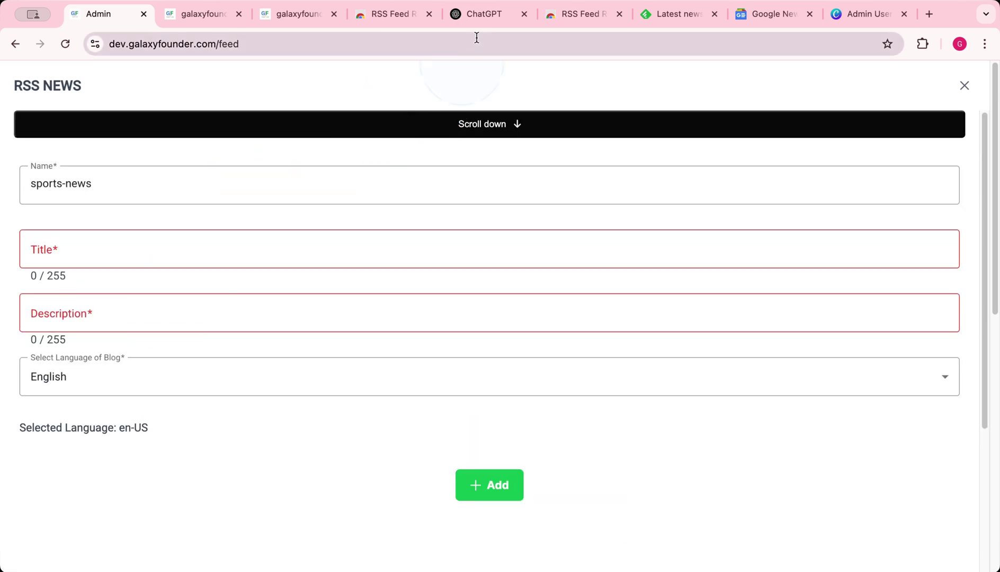
Ask ChatGPT to "Give me title and desc for my feed on 'Sports news' without any special characters".
click(492, 17)
click(509, 338)
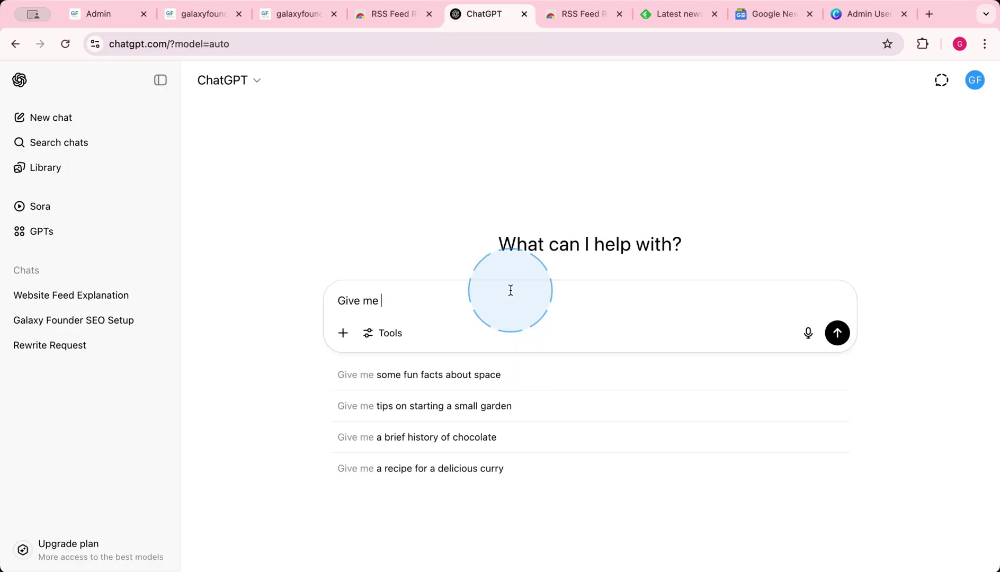
text(title and desc for my feed on 'Sports news' without any special characters)
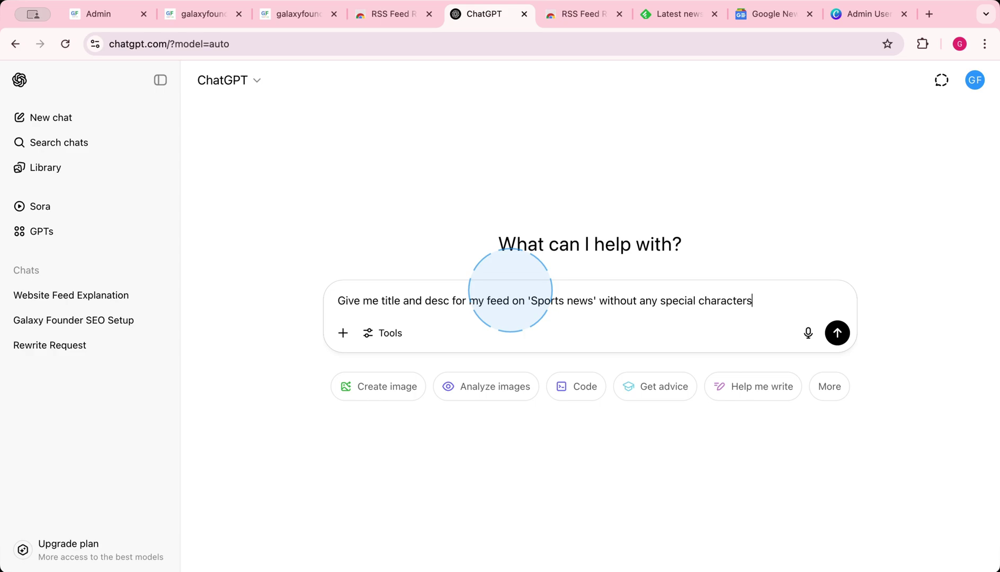
key(Return)
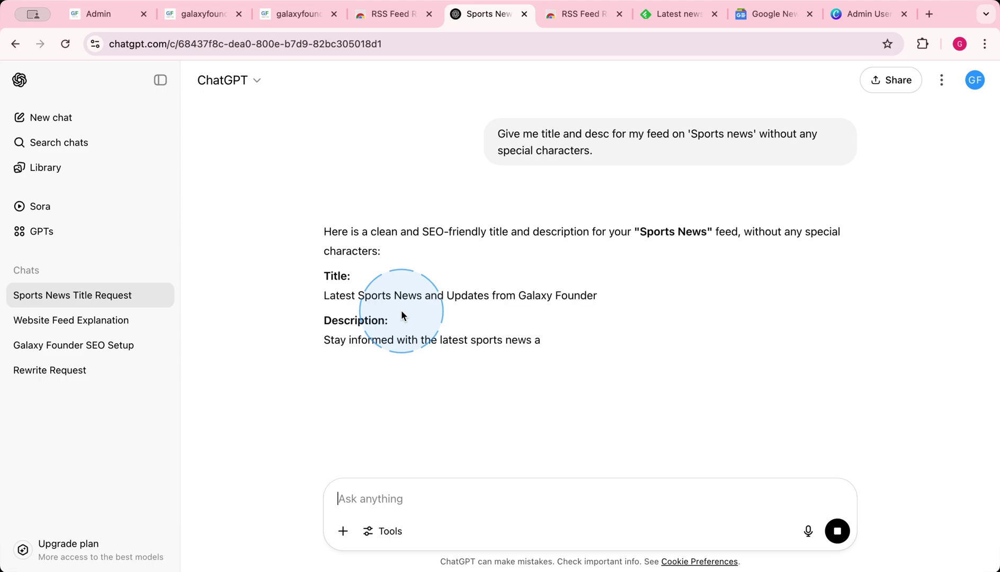
Copy the suggested title "Latest Sports News and Updates from Galaxy Founder" into the feed form's Title field.
drag(318, 294, 642, 294)
key(super+c)
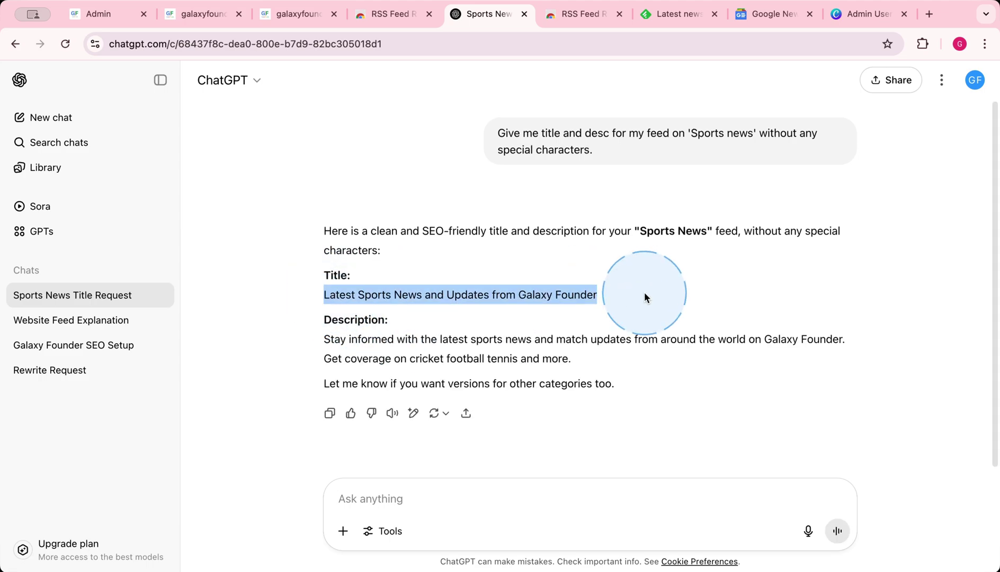
click(120, 21)
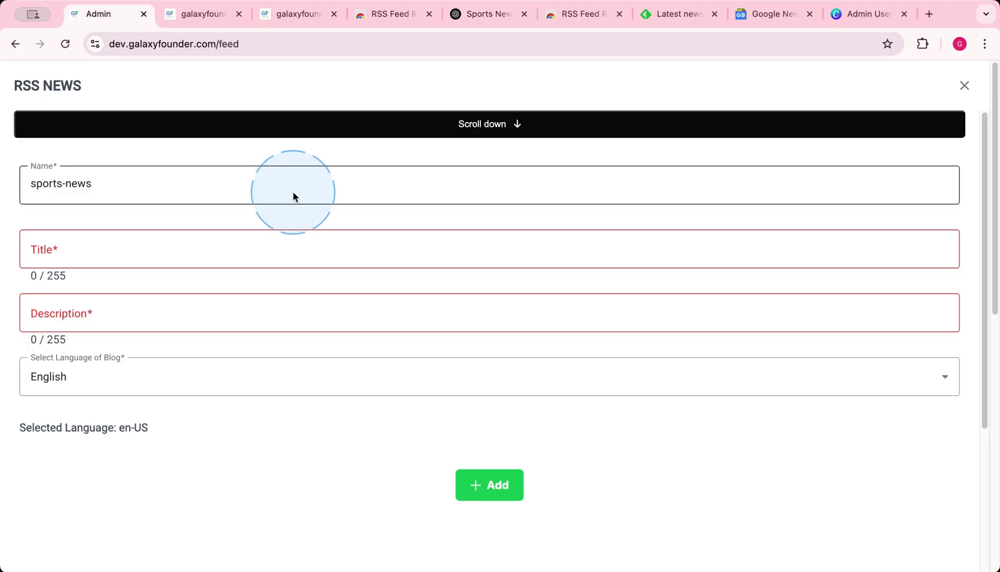
click(281, 246)
key(super+v)
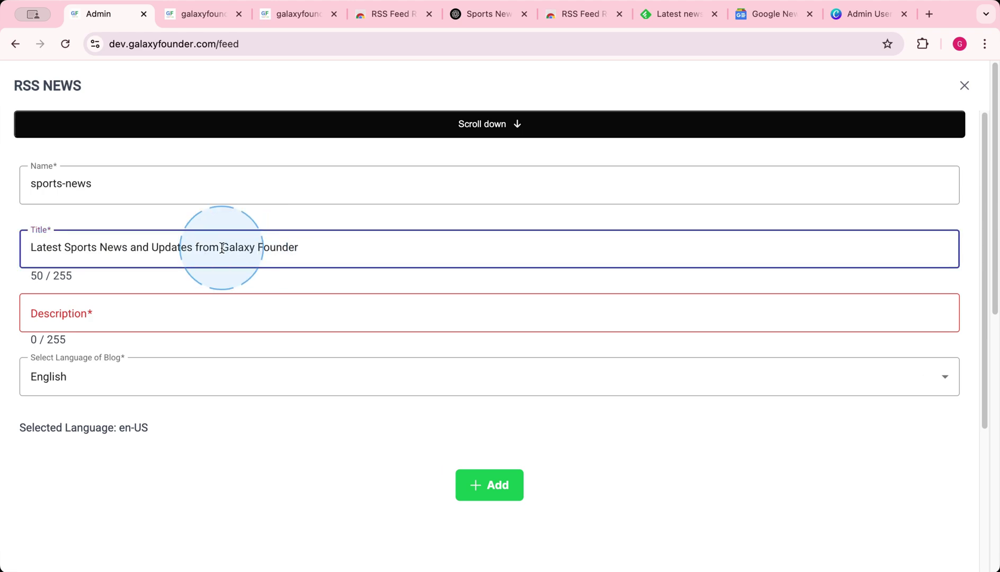
drag(223, 246, 315, 247)
click(314, 248)
Copy ChatGPT's two-sentence description, starting "Stay informed with the latest sports news", into the feed form's Description field.
click(474, 15)
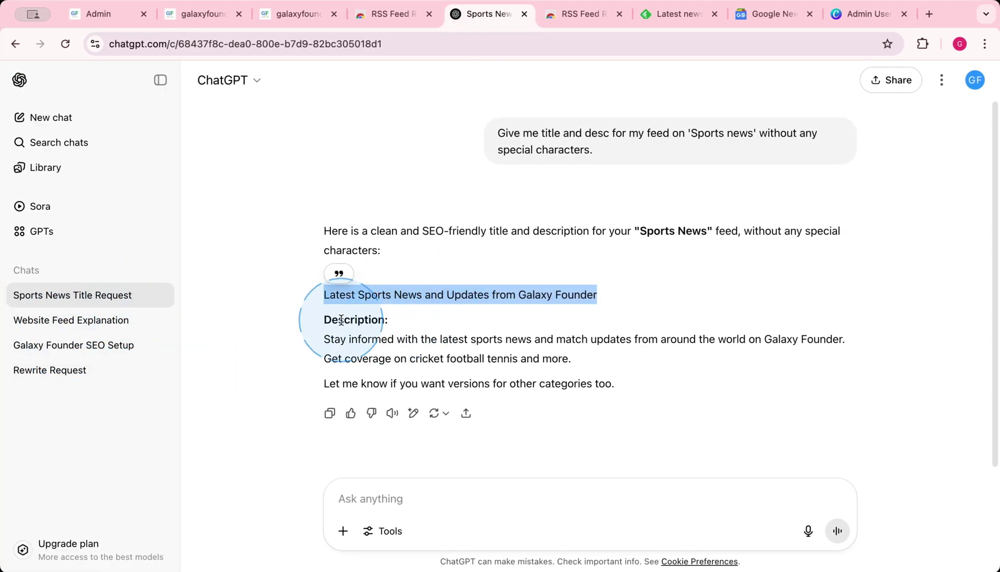
mouse_move(526, 295)
mouse_down()
mouse_move(581, 295)
mouse_move(535, 291)
mouse_up()
click(582, 293)
click(534, 292)
drag(331, 339, 651, 354)
key(super+c)
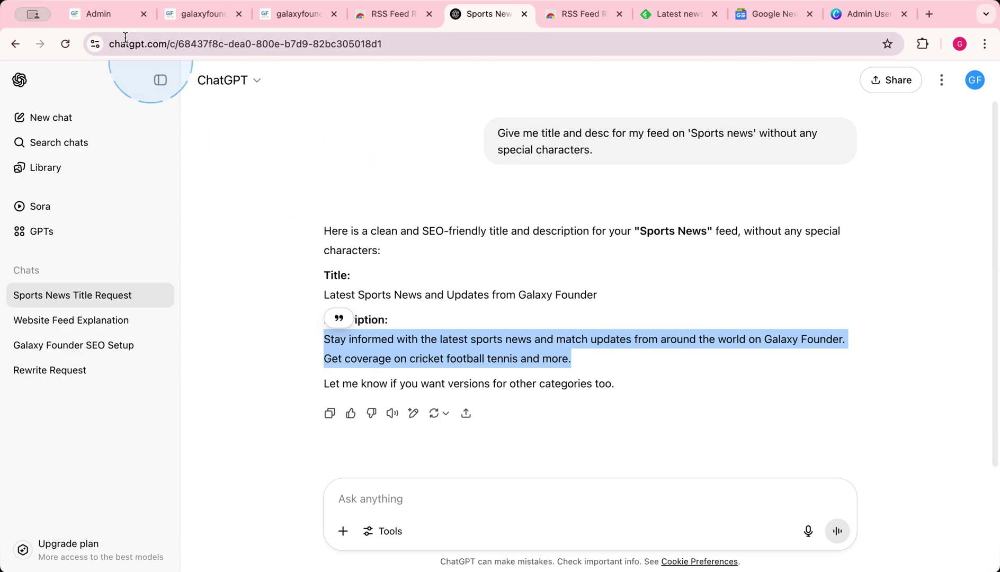
click(116, 19)
click(248, 325)
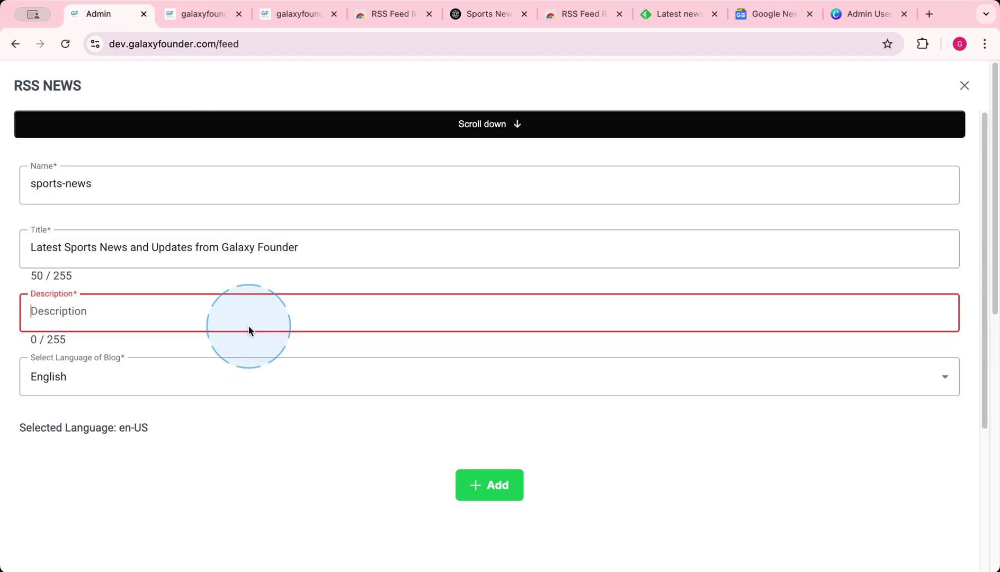
key(super+v)
Submit the completed sports-news feed form.
scroll(311, 430, down, 2)
scroll(311, 430, down, 2)
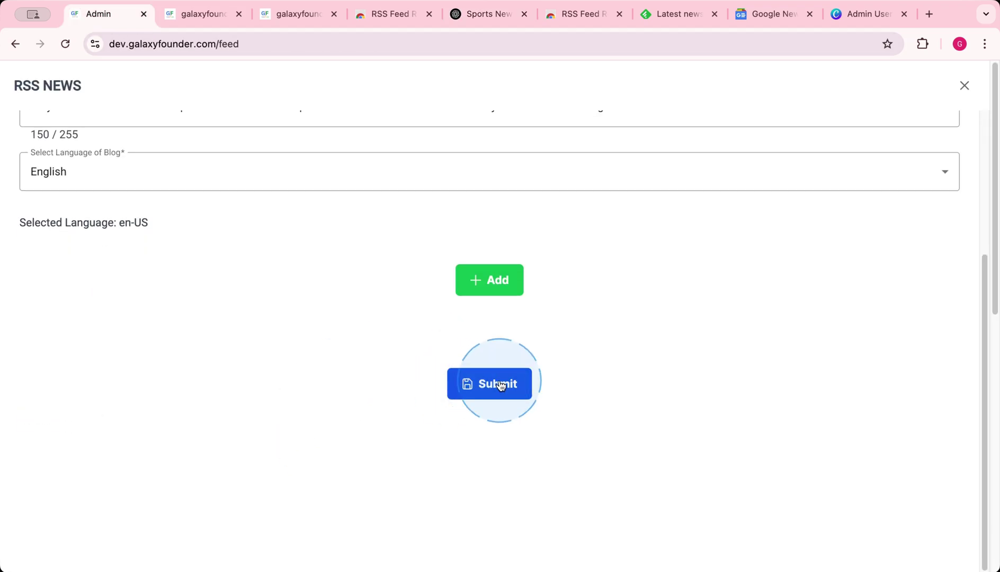
click(500, 384)
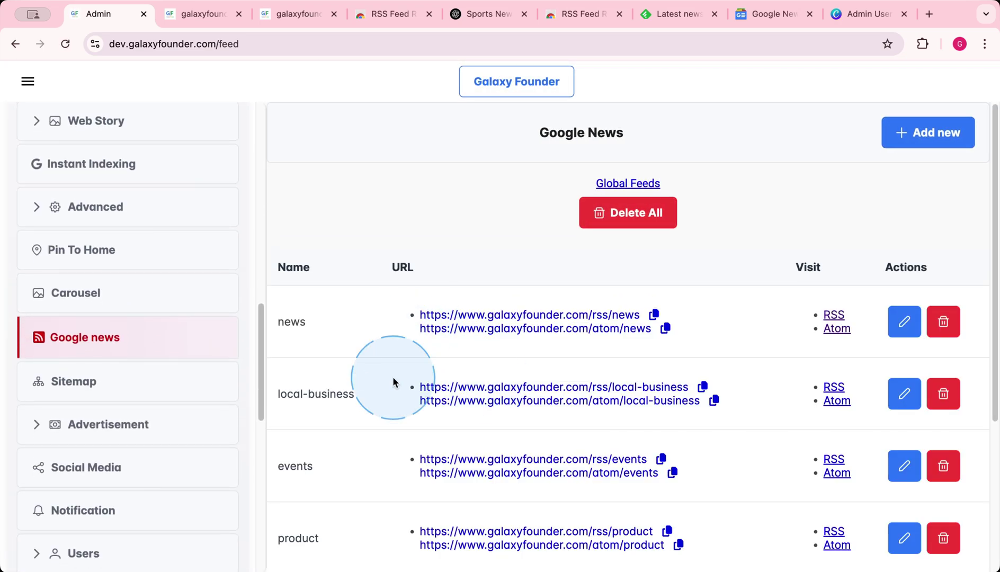
Review the names in the Google News feed list, from news down to sports-news.
scroll(393, 382, down, 4)
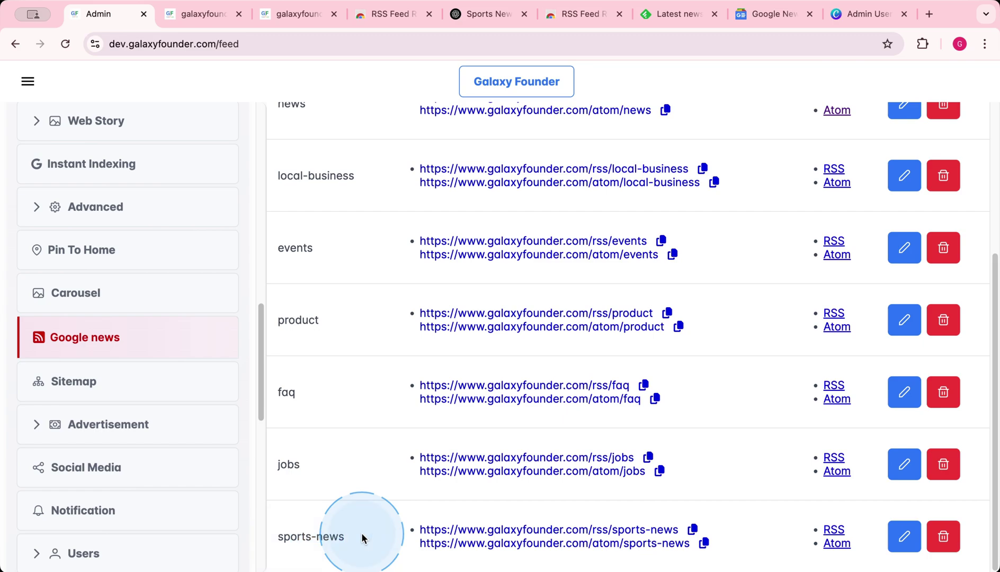
scroll(362, 535, up, 4)
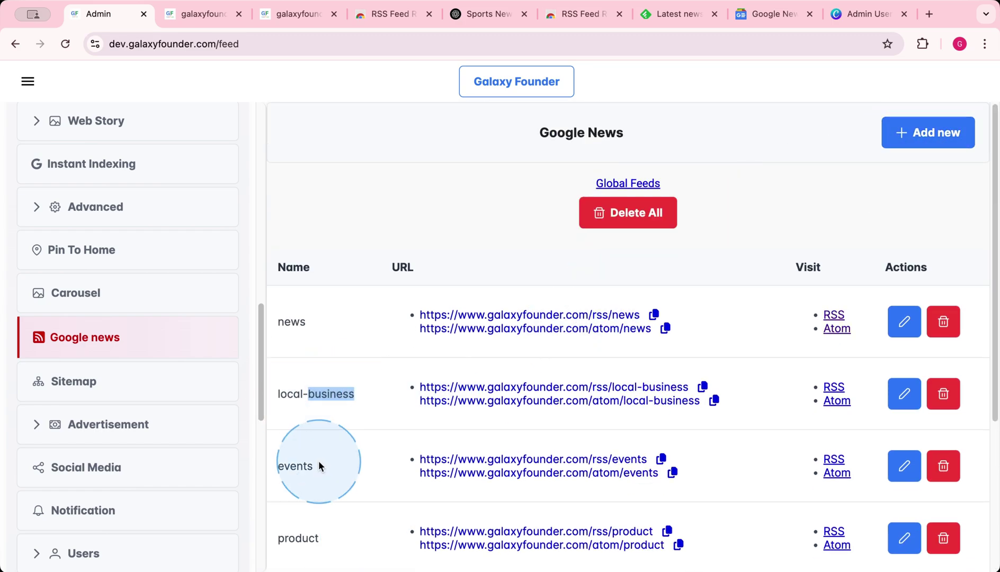
click(288, 474)
scroll(288, 477, down, 4)
double_click(299, 320)
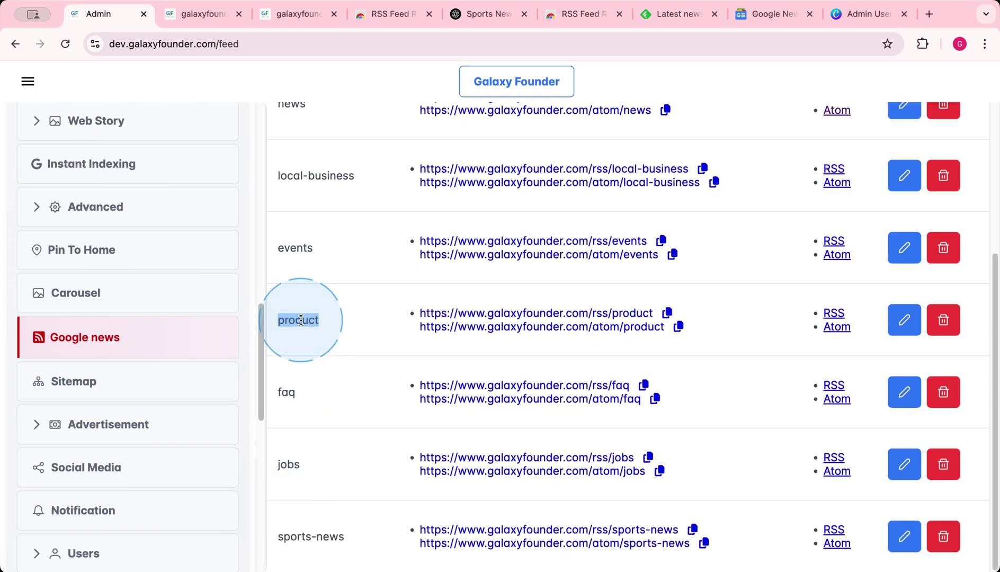
Open the Post News Article form and look over its fields, including the sub category choice.
scroll(190, 311, up, 8)
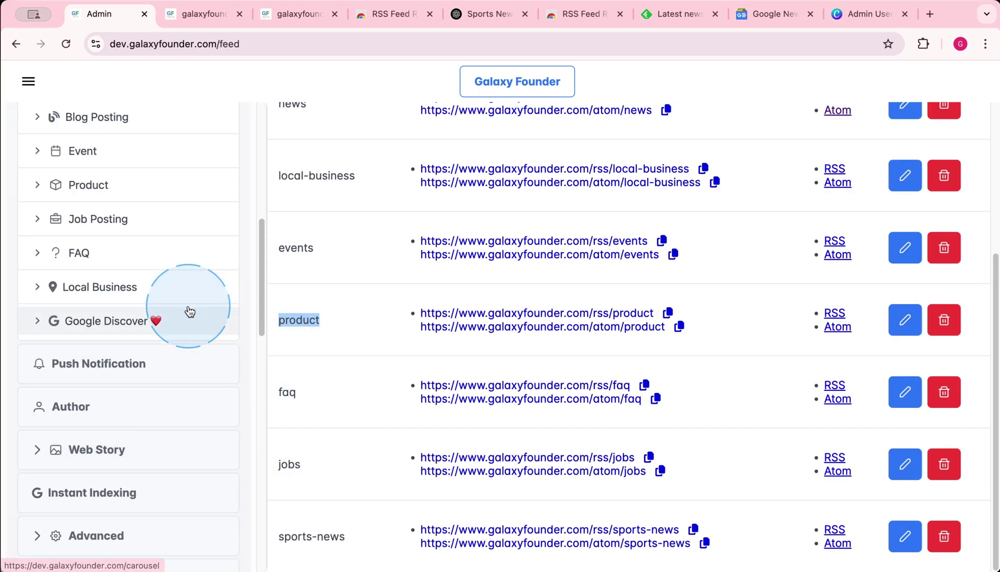
click(138, 178)
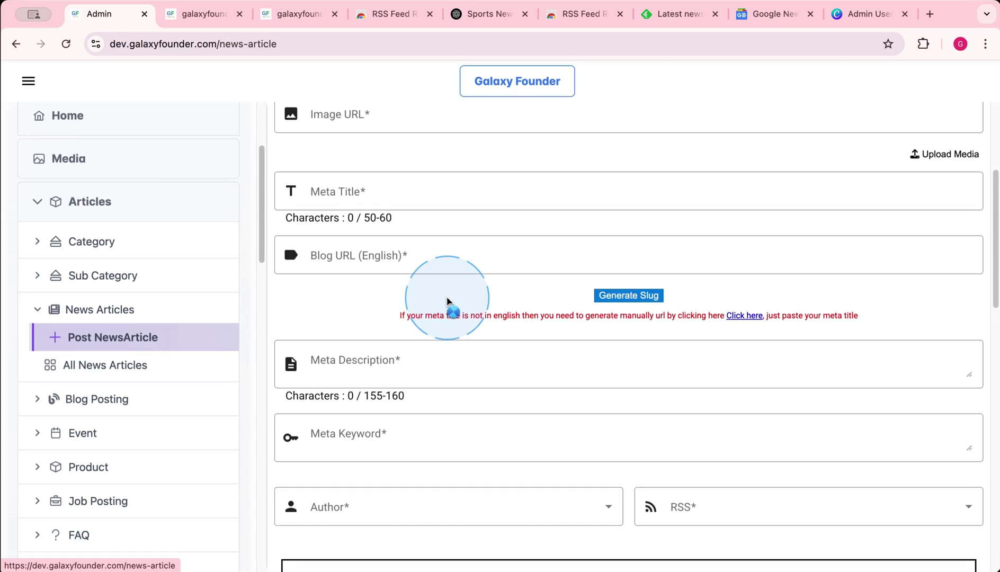
scroll(448, 299, down, 6)
scroll(718, 202, up, 6)
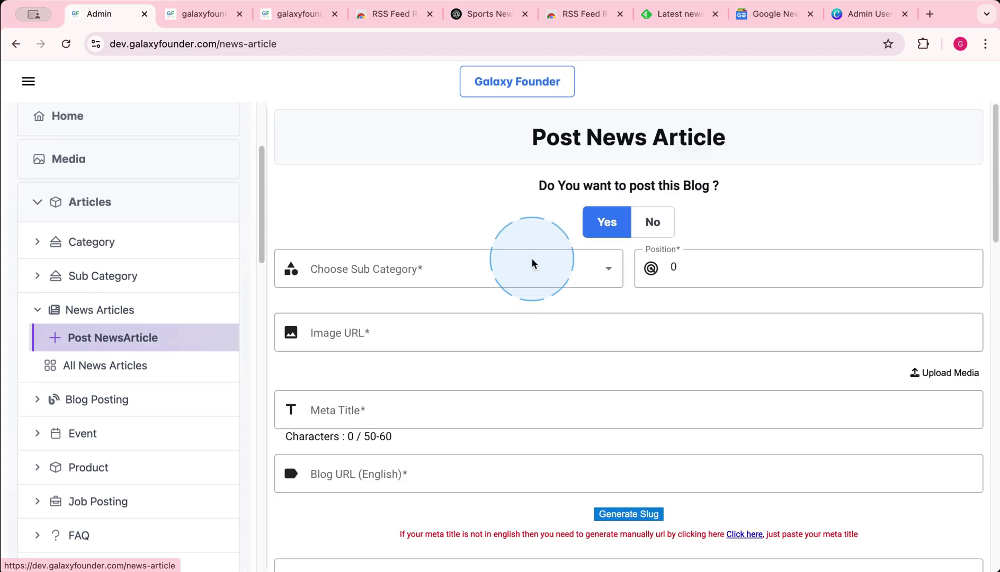
click(403, 273)
click(392, 266)
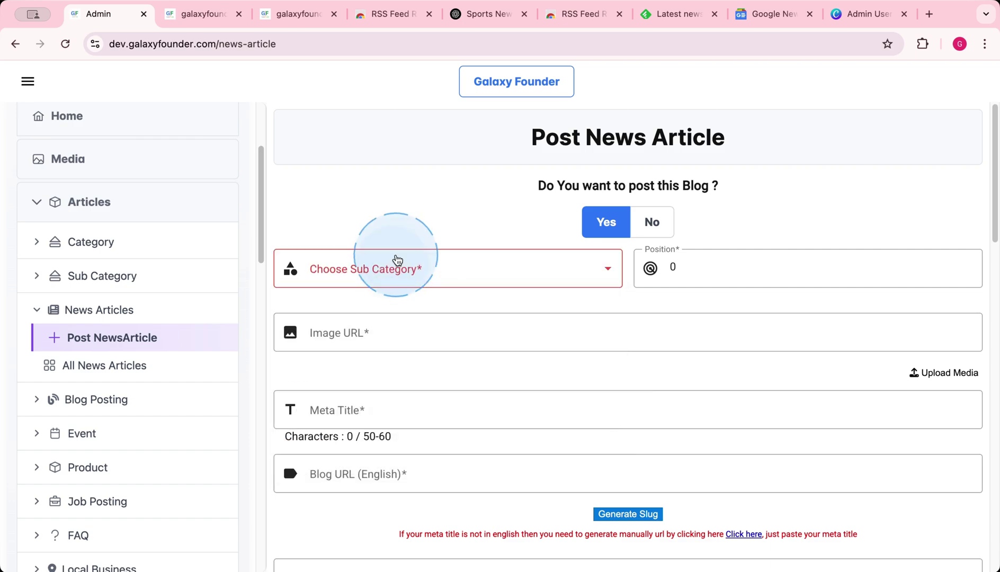
Assign the sports-news feed in the RSS field of the news article form.
scroll(433, 206, down, 9)
click(750, 287)
scroll(726, 418, down, 3)
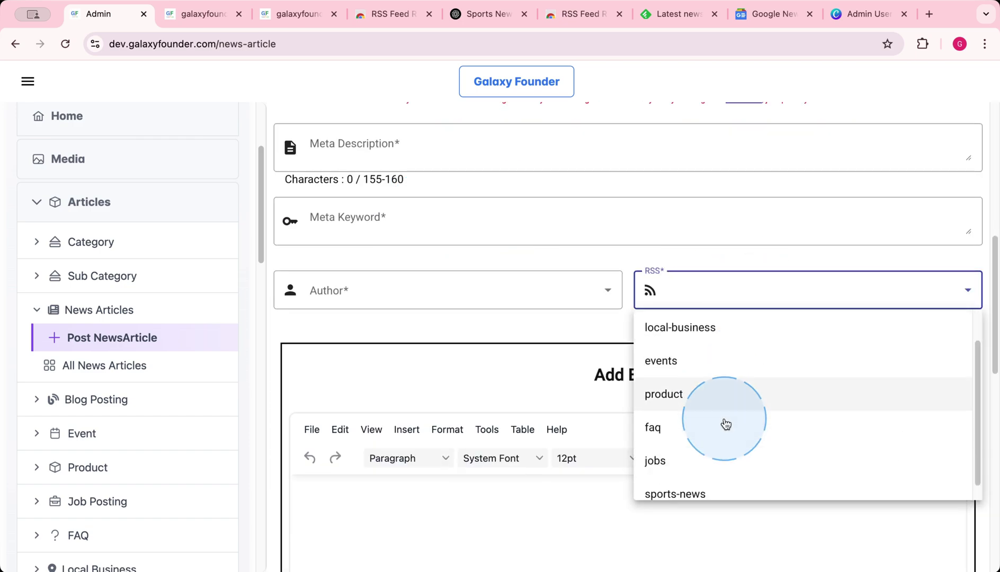
click(704, 476)
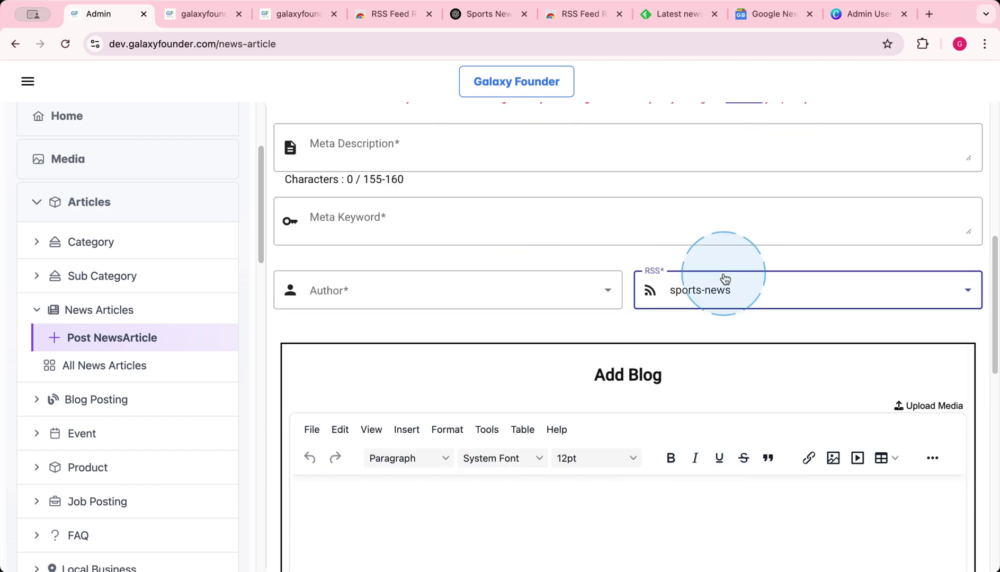
click(712, 324)
Return to the Google news feed list and start a new feed entry.
scroll(202, 430, down, 8)
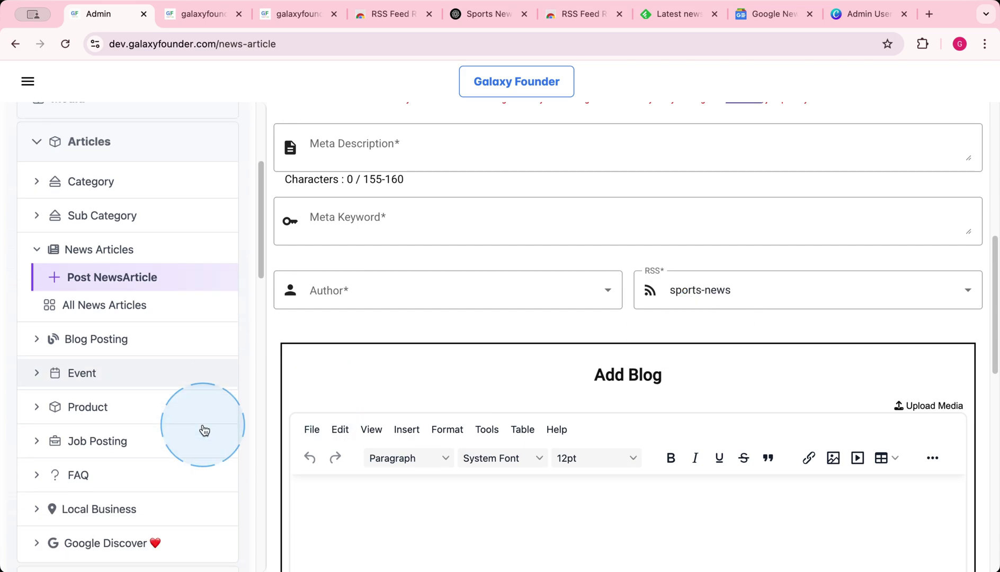
scroll(203, 430, down, 3)
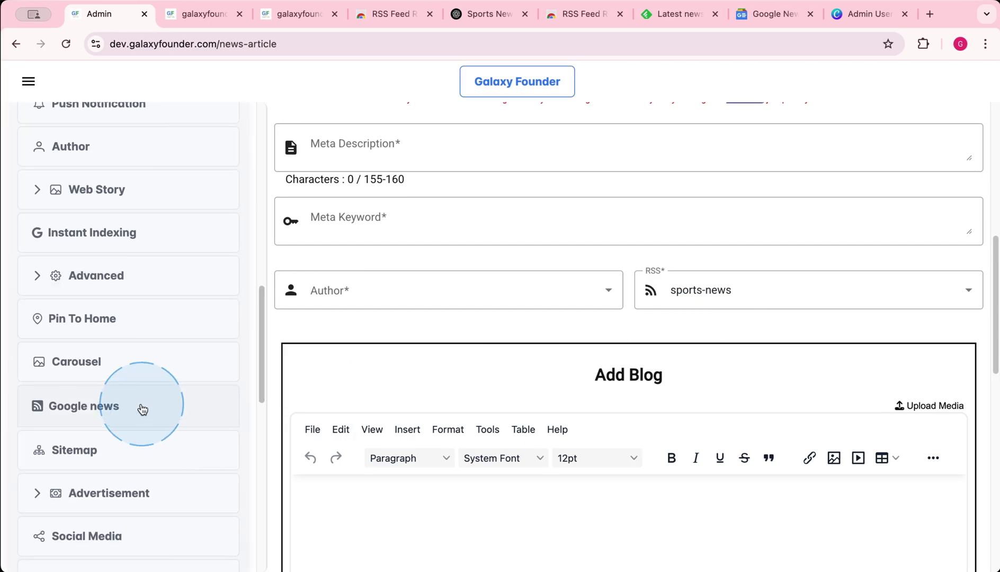
click(141, 409)
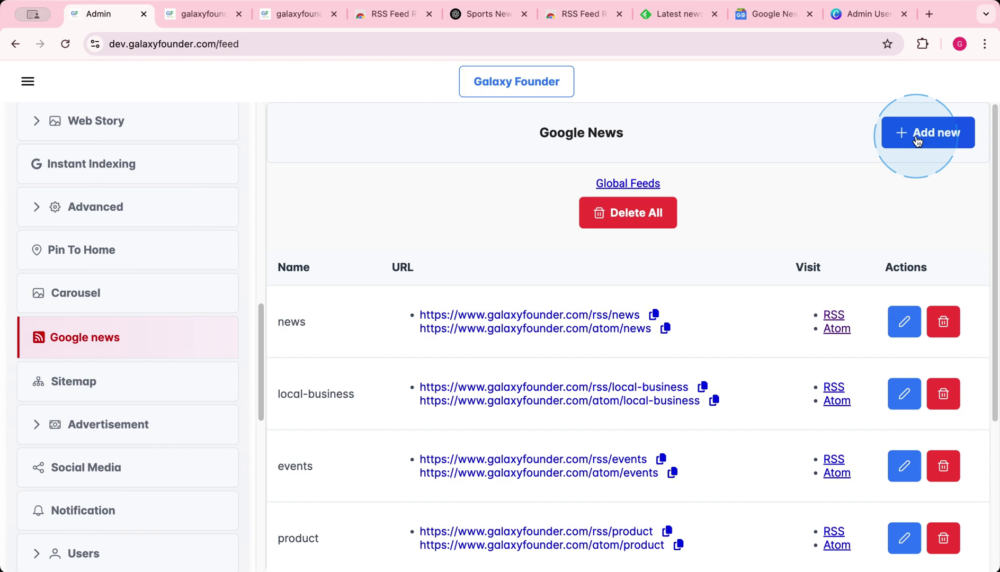
click(887, 137)
click(396, 195)
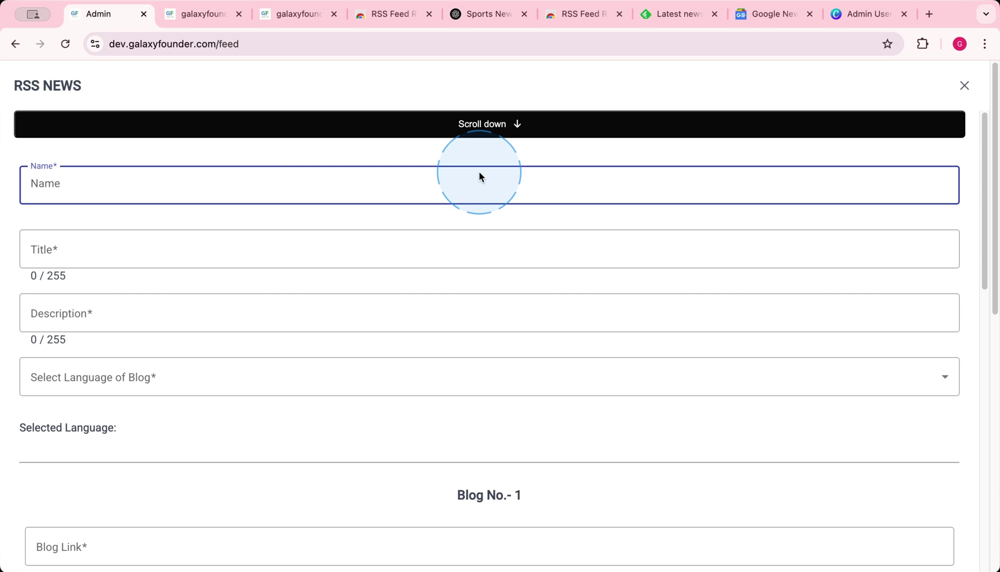
Reuse the earlier ChatGPT prompt to request a title and description for a feed on 'Entertainment news' without any special characters.
click(484, 15)
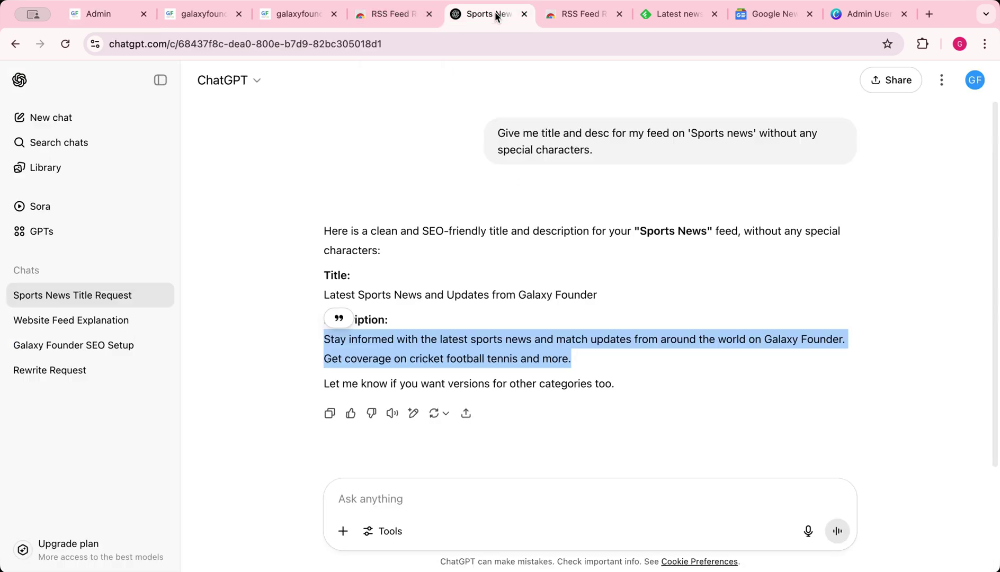
drag(493, 129, 616, 158)
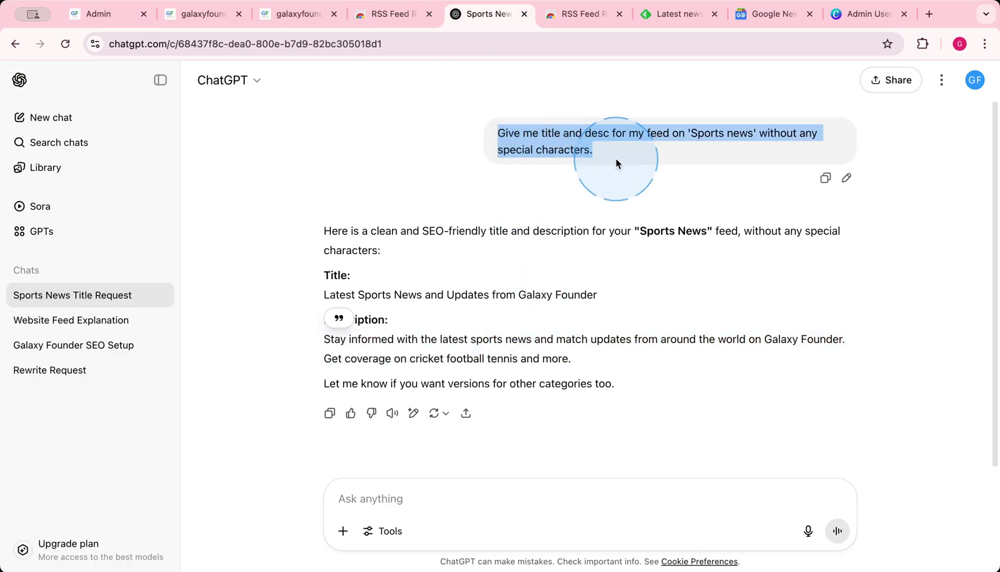
key(super+c)
click(502, 483)
key(super+v)
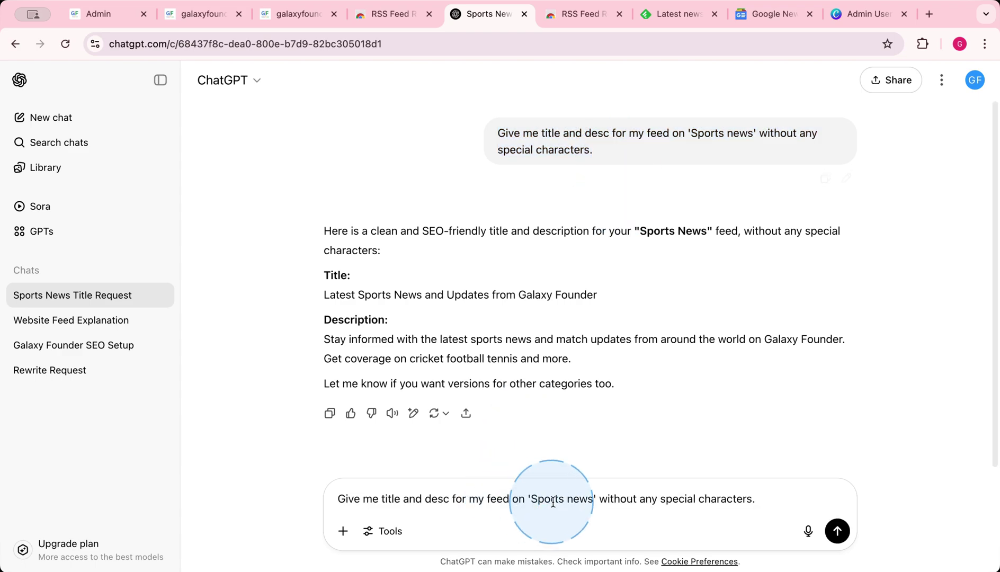
double_click(535, 498)
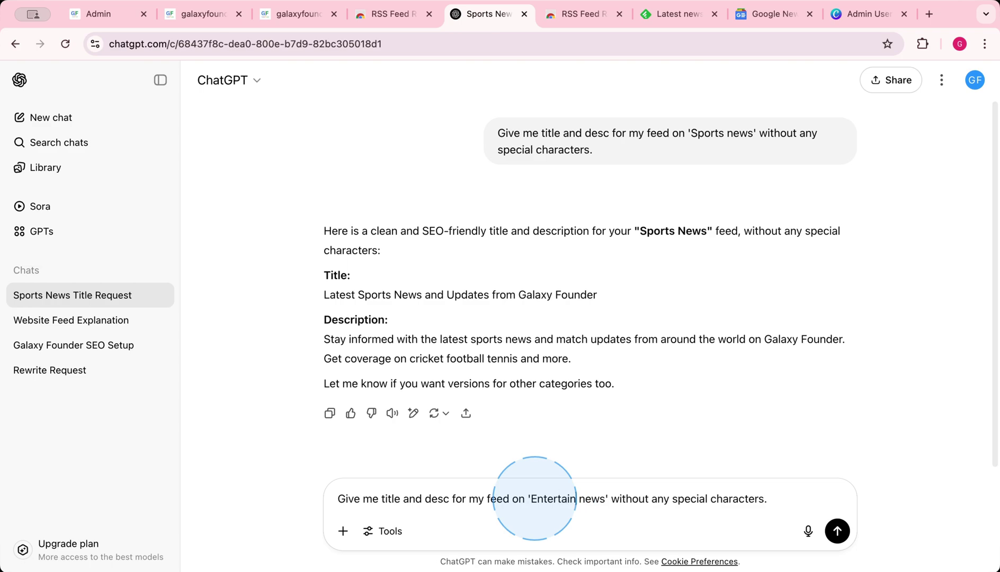
key(Return)
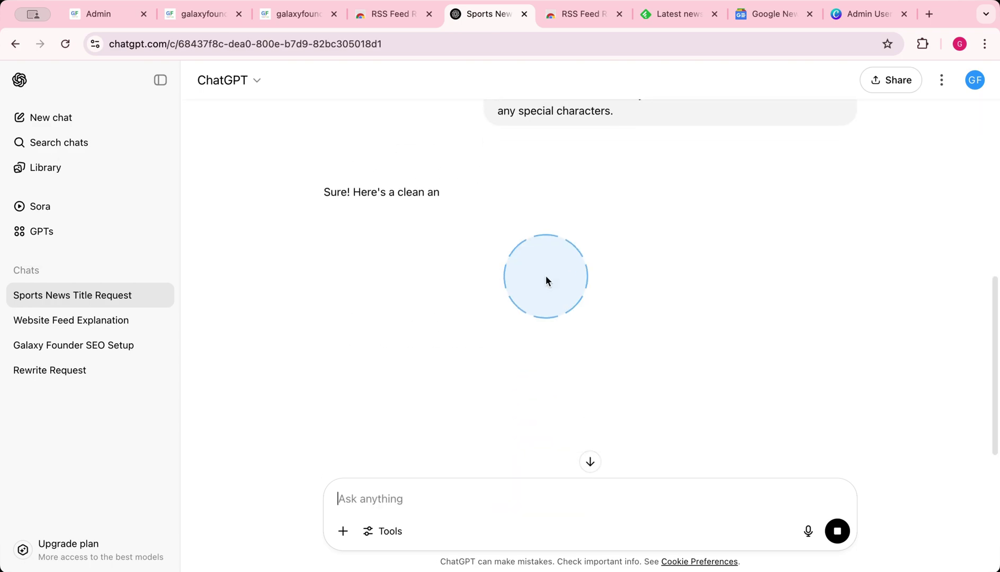
Copy ChatGPT's title "Latest Entertainment News and Celebrity Updates from Galaxy Founder" into the feed form's Title field and name the feed entertainment-news.
drag(324, 238, 720, 238)
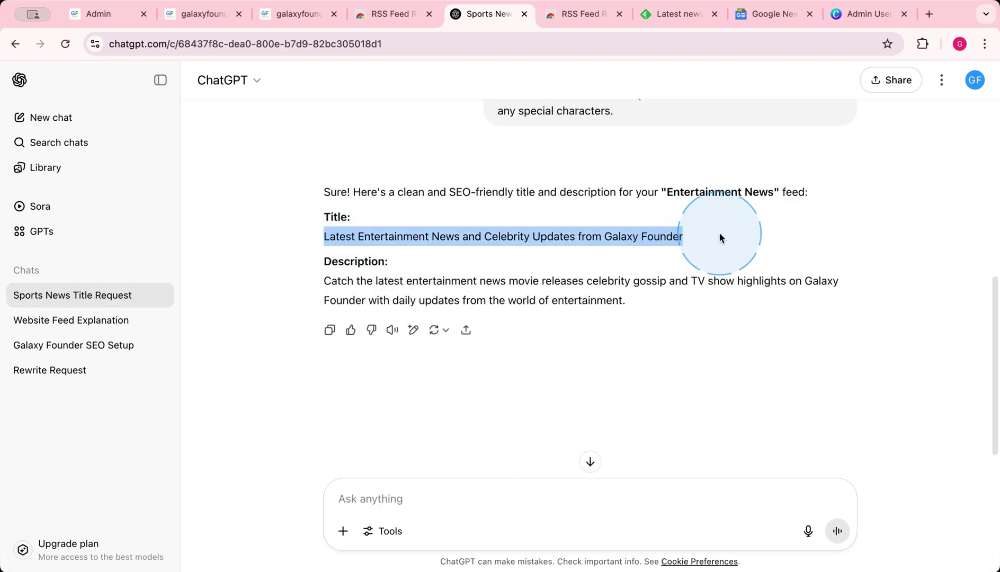
click(95, 13)
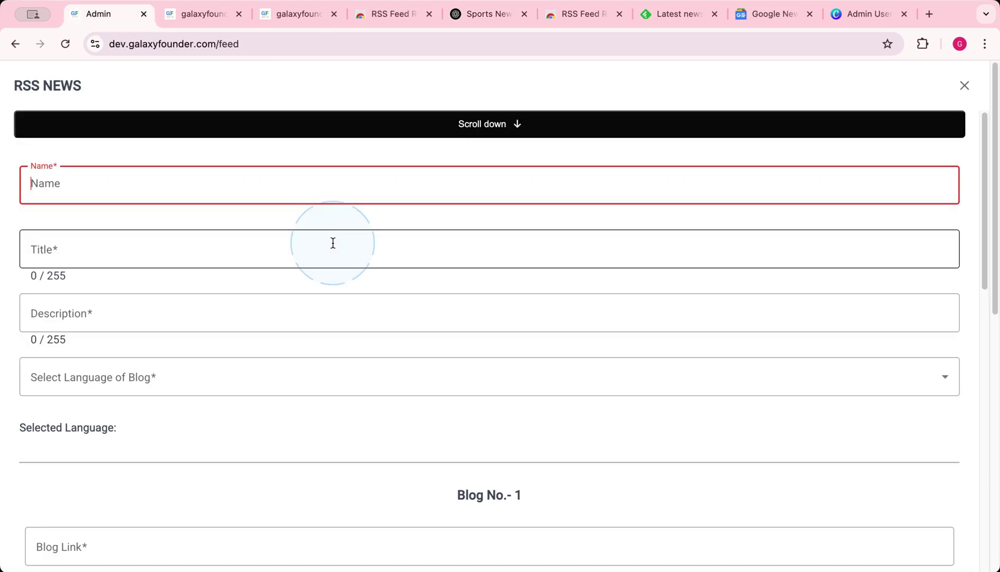
click(299, 245)
key(ctrl+v)
click(259, 188)
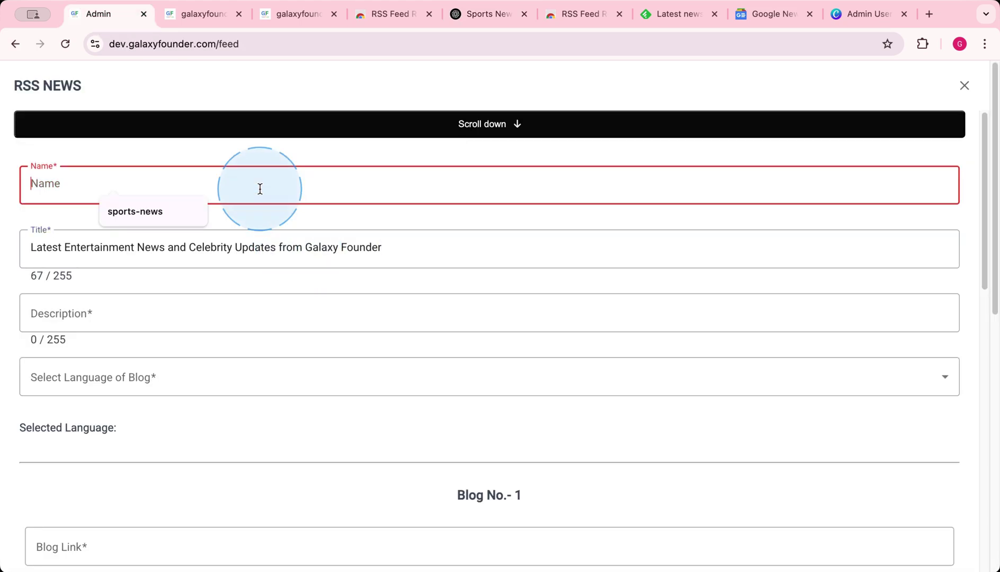
text(entertainment-news)
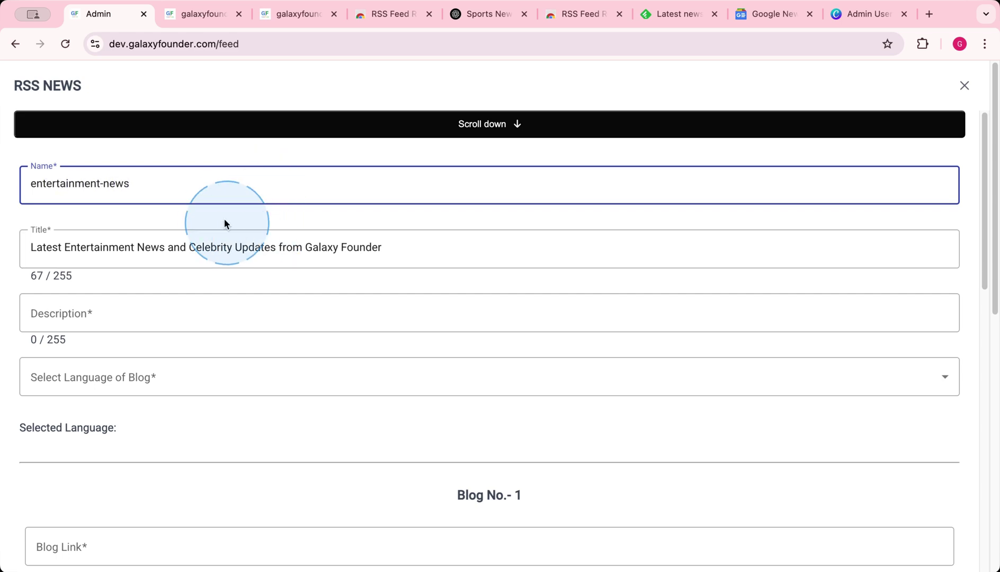
Copy ChatGPT's description, starting "Catch the latest entertainment news movie releases", into the feed form's Description field.
scroll(223, 222, down, 1)
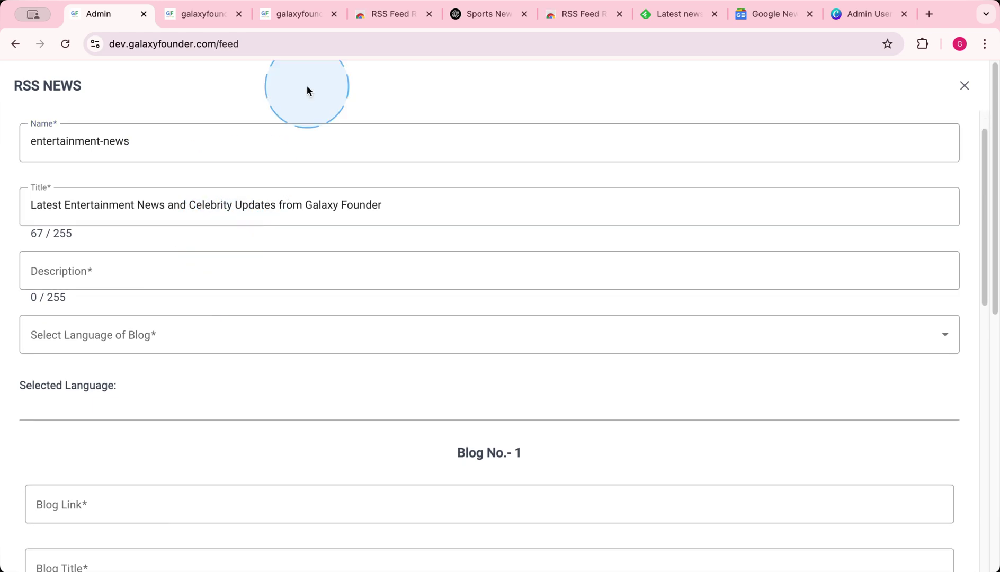
click(484, 24)
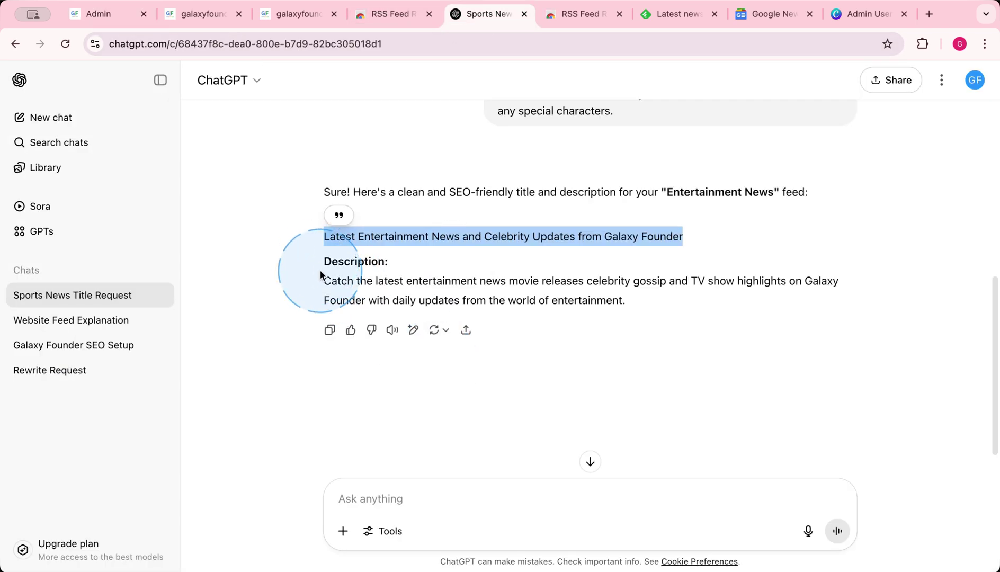
drag(323, 280, 639, 298)
key(ctrl+c)
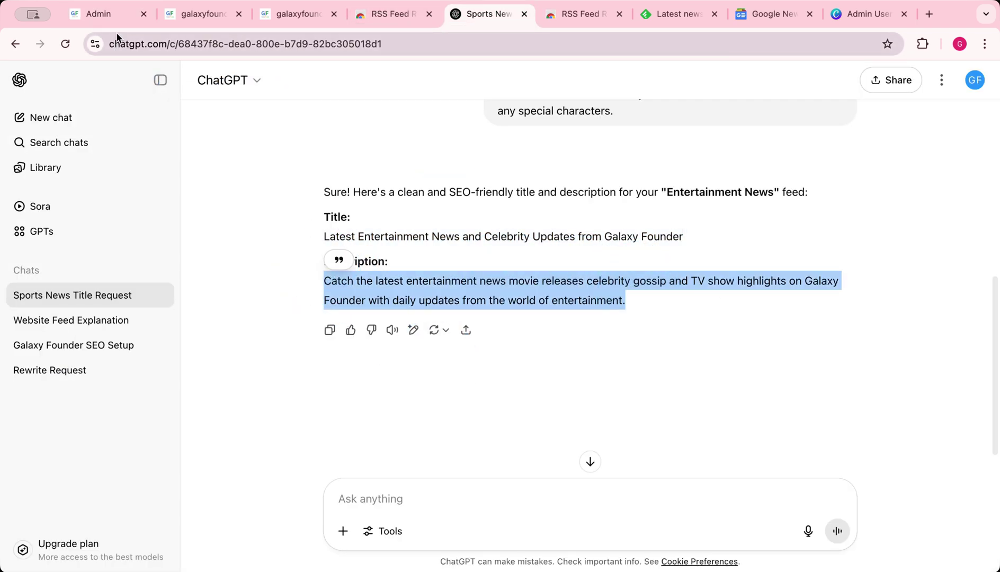
click(116, 13)
click(209, 263)
key(ctrl+v)
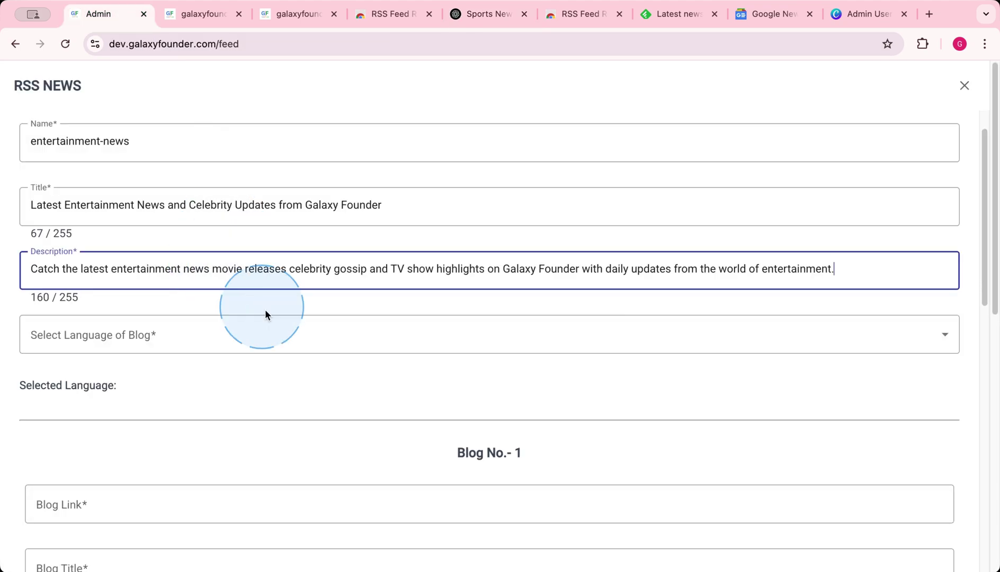
Set the entertainment-news feed's blog language to Hindi.
click(278, 347)
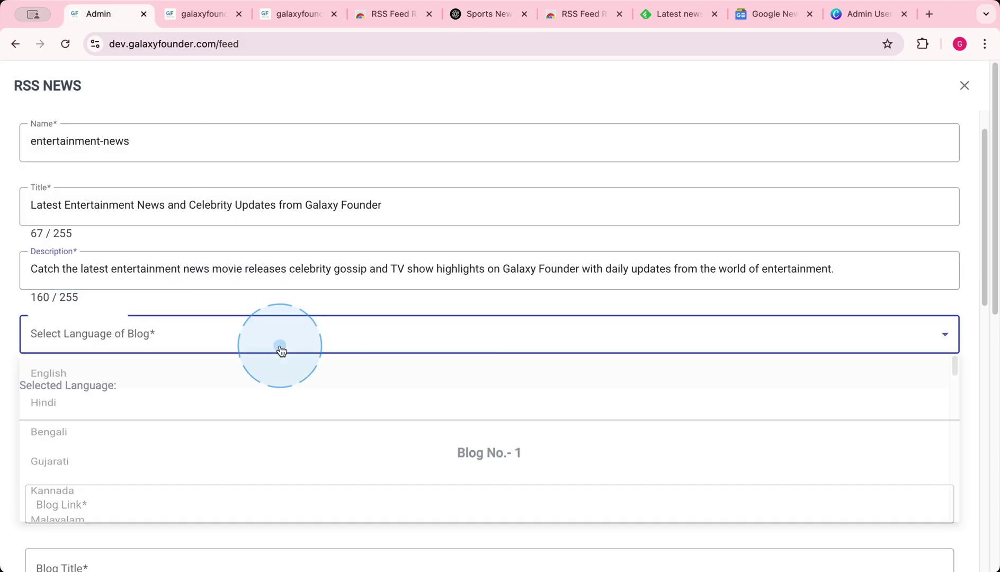
click(226, 407)
scroll(263, 352, down, 1)
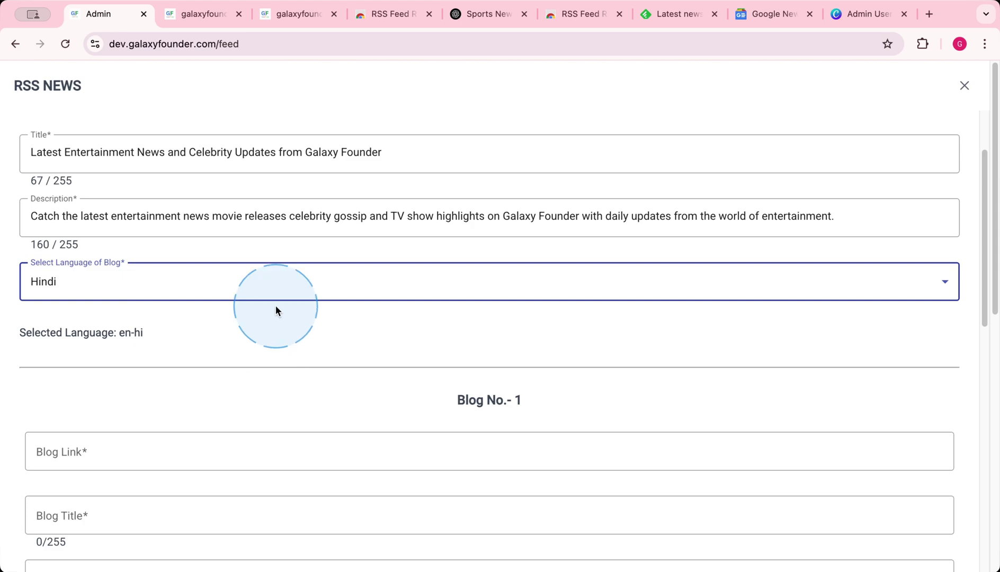
Remove the Blog No.- 1 section from the entertainment-news feed form and submit the feed.
scroll(371, 302, down, 4)
scroll(452, 301, down, 5)
click(899, 281)
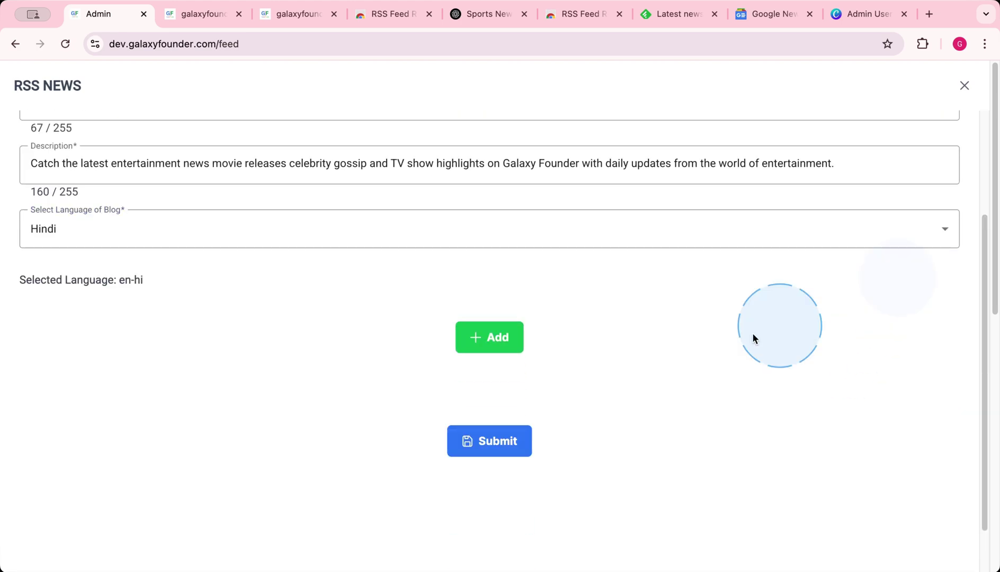
click(510, 459)
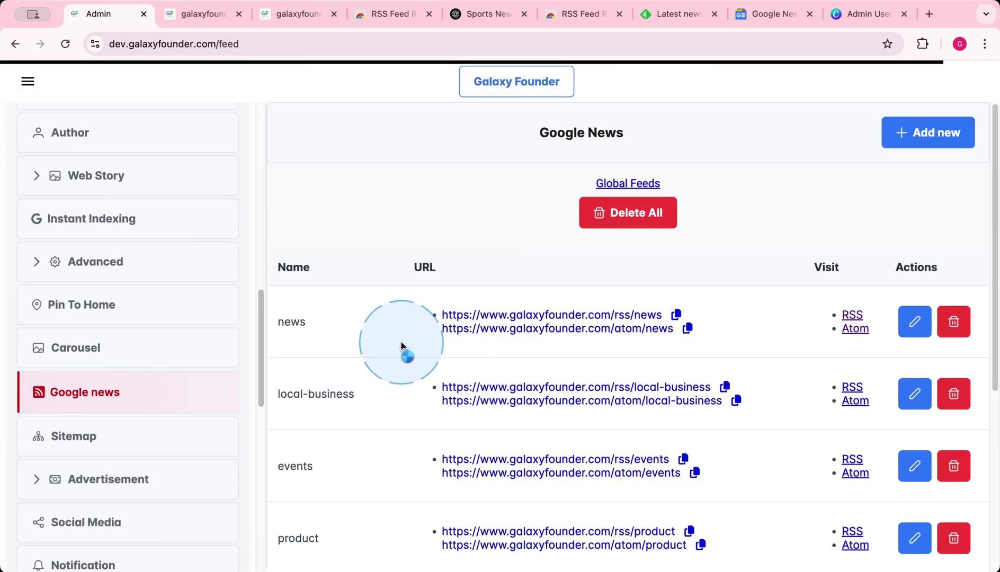
Open the entertainment-news feed for editing and review its name, title, description and language.
scroll(403, 349, down, 5)
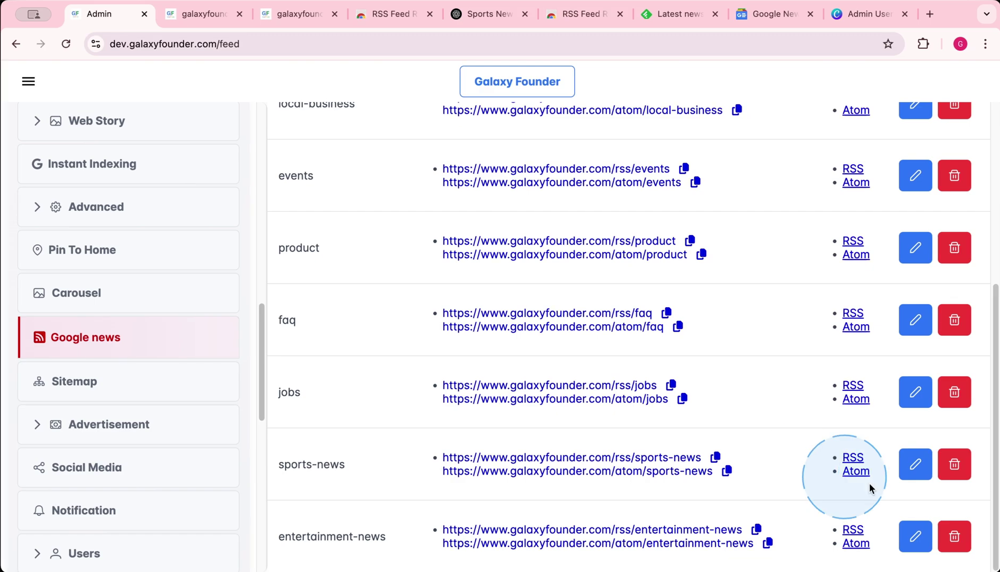
click(915, 536)
scroll(568, 336, down, 4)
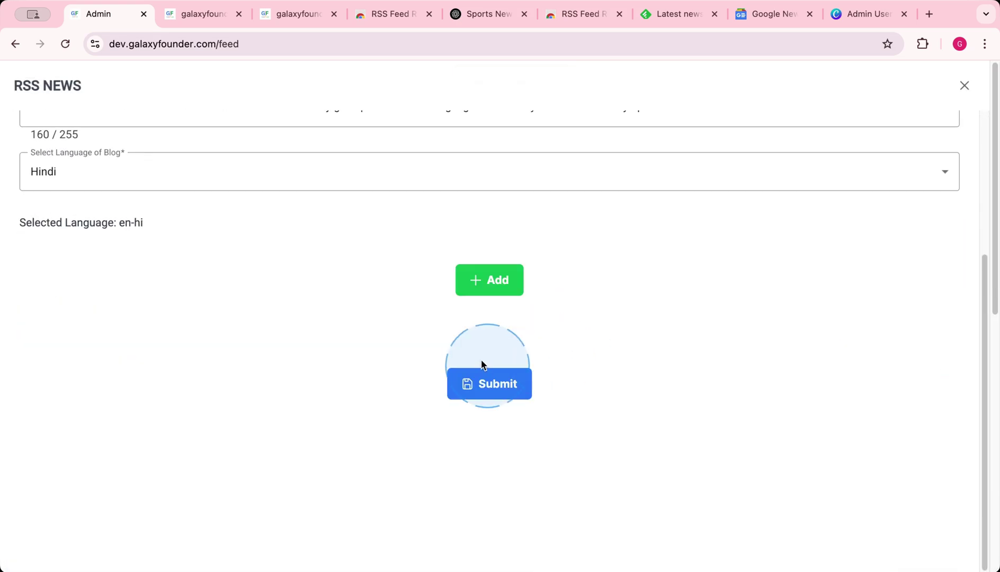
scroll(547, 334, up, 4)
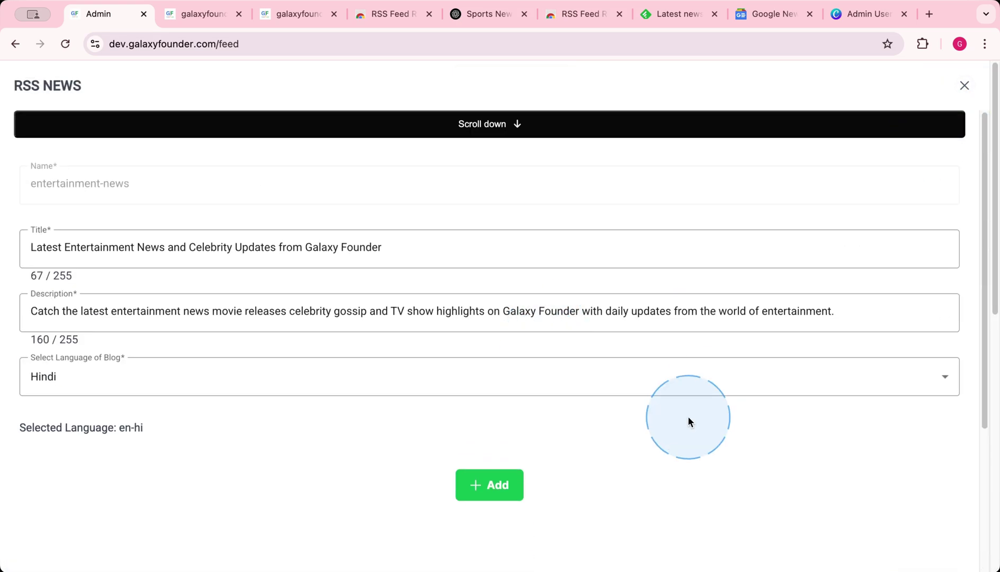
Add a Blog No.- 1 section to the entertainment-news feed form and activate its Blog Link field.
scroll(685, 418, down, 4)
click(510, 282)
scroll(529, 222, down, 4)
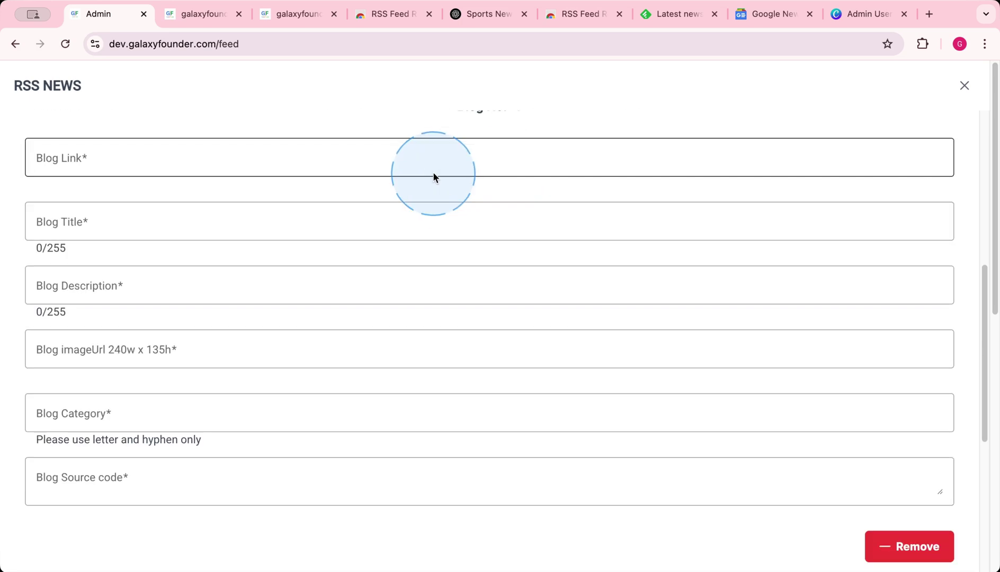
click(428, 165)
scroll(428, 165, up, 1)
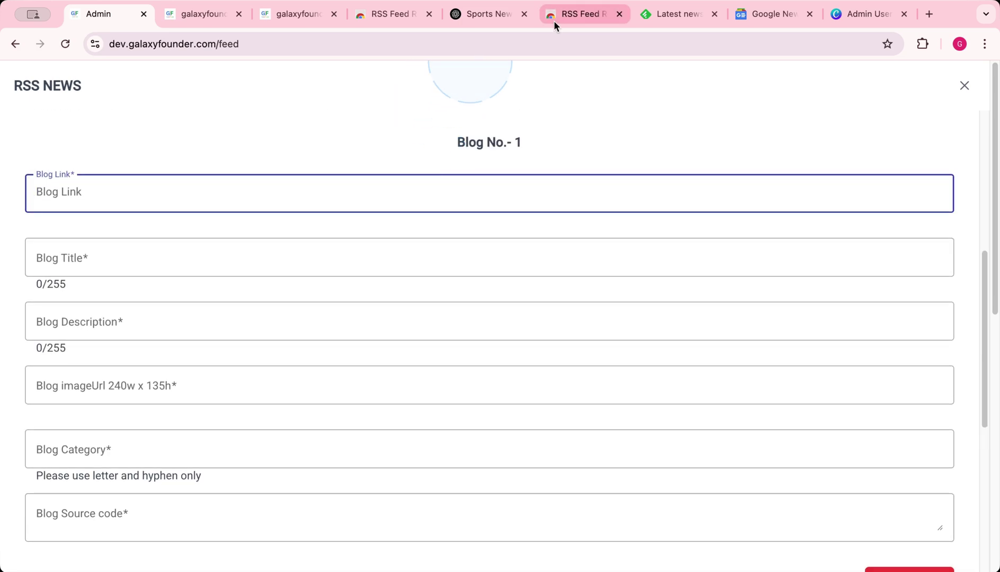
Open the "Top 10 Batsmen in IPL 2025" article from the Latest news RSS feed and copy its URL.
click(280, 15)
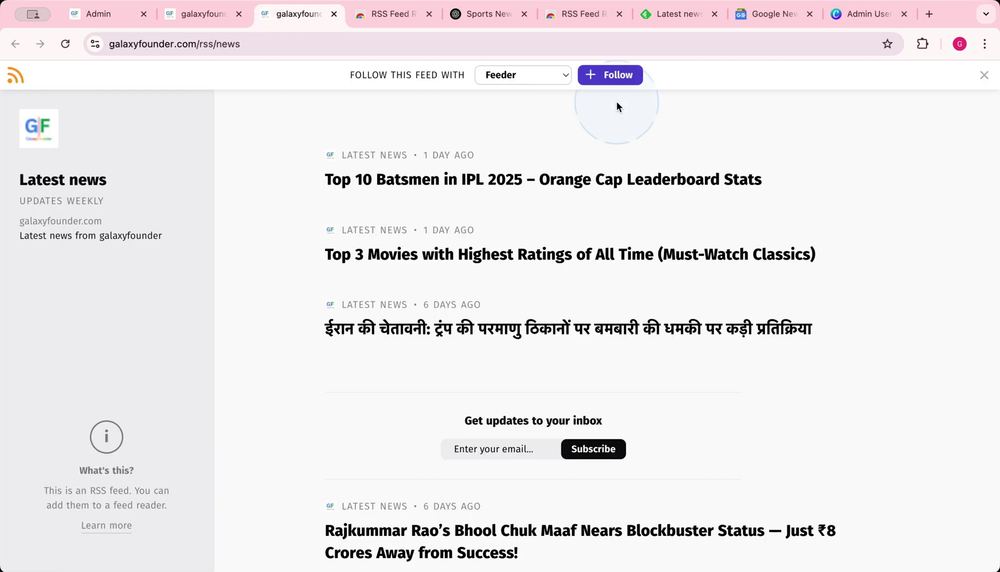
click(507, 183)
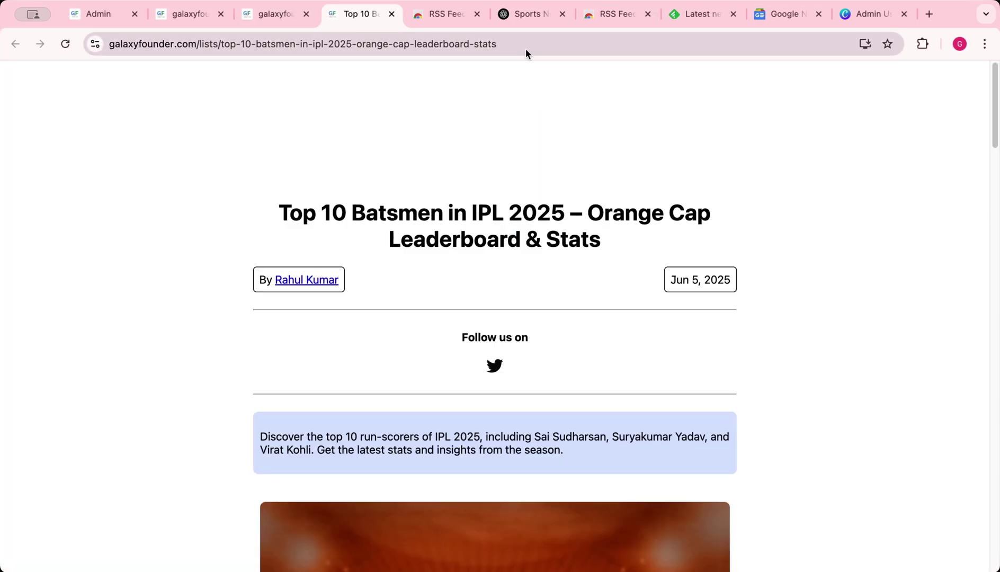
click(526, 49)
key(super+c)
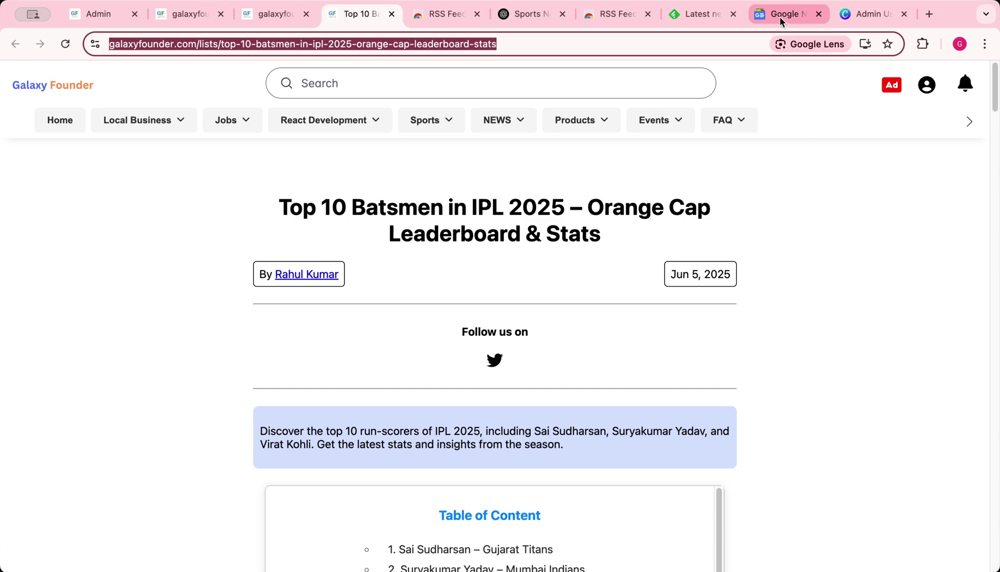
Enter the copied Top 10 Batsmen article URL as Blog No.- 1's link and auto-fill the remaining blog details from it.
click(780, 16)
click(851, 16)
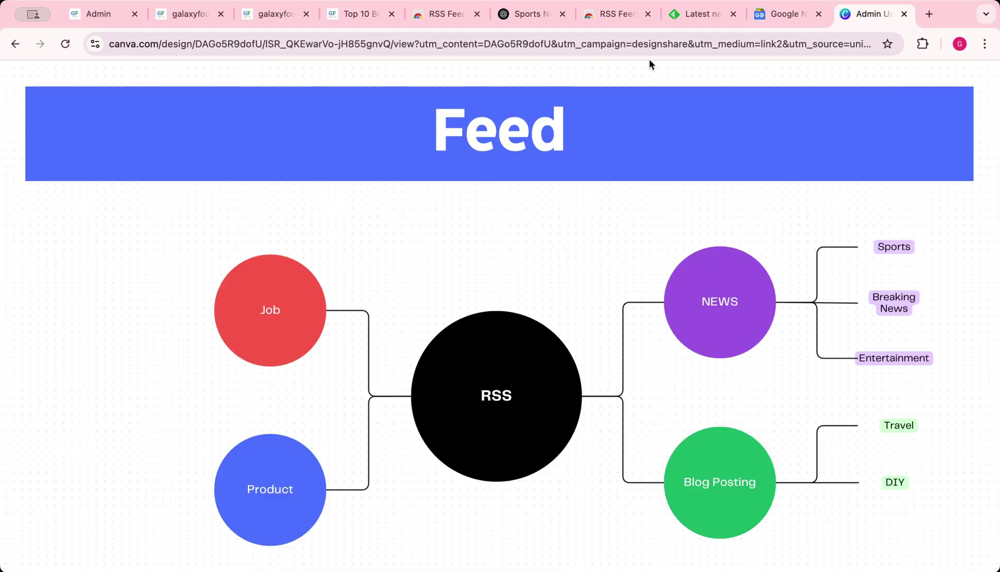
click(98, 16)
click(306, 174)
key(super+v)
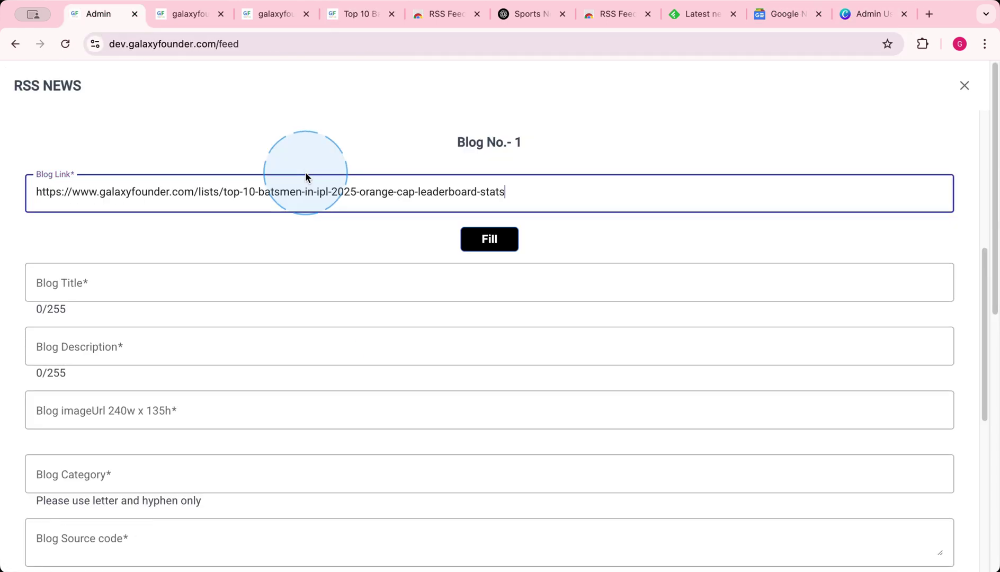
click(488, 241)
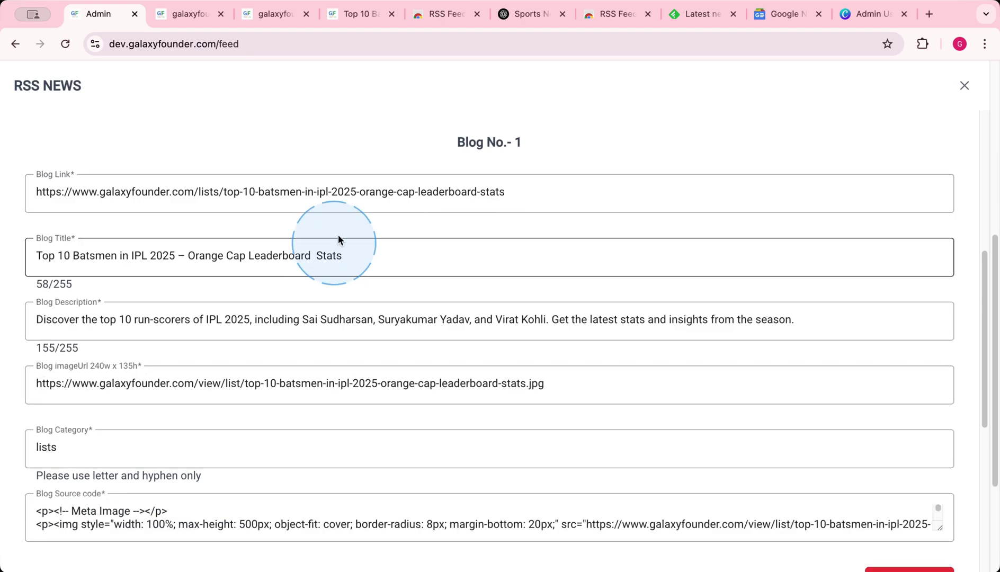
Review the auto-filled blog details and close the entertainment-news feed form without submitting it.
scroll(339, 239, down, 7)
scroll(413, 223, up, 8)
scroll(458, 179, down, 8)
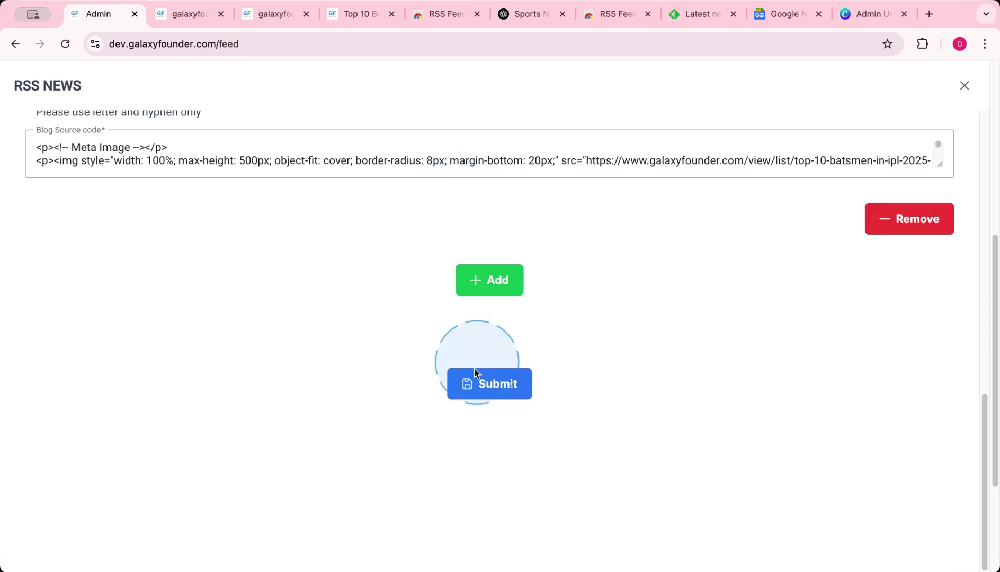
click(965, 85)
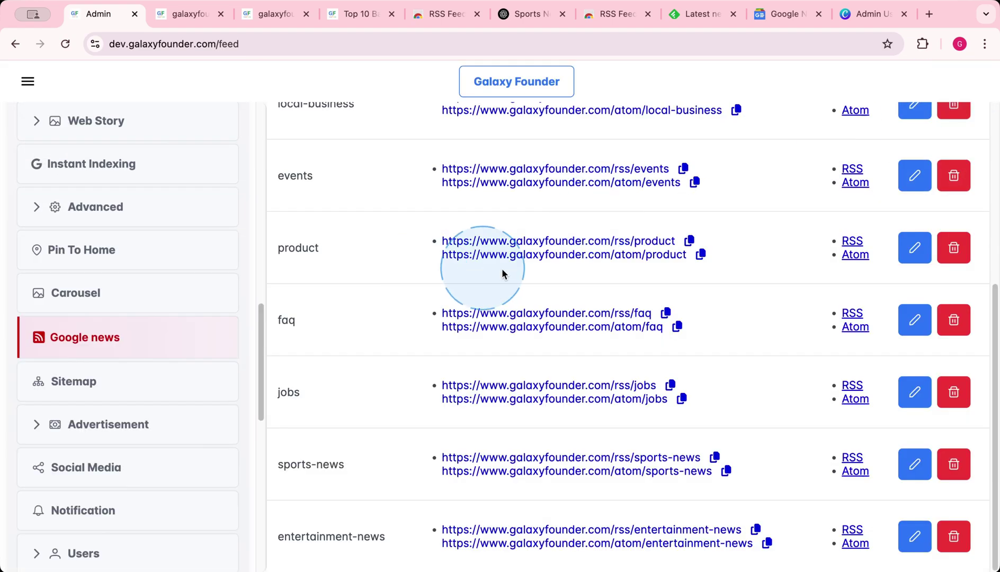
Open the form for posting a new news article.
scroll(502, 273, up, 5)
scroll(137, 335, up, 7)
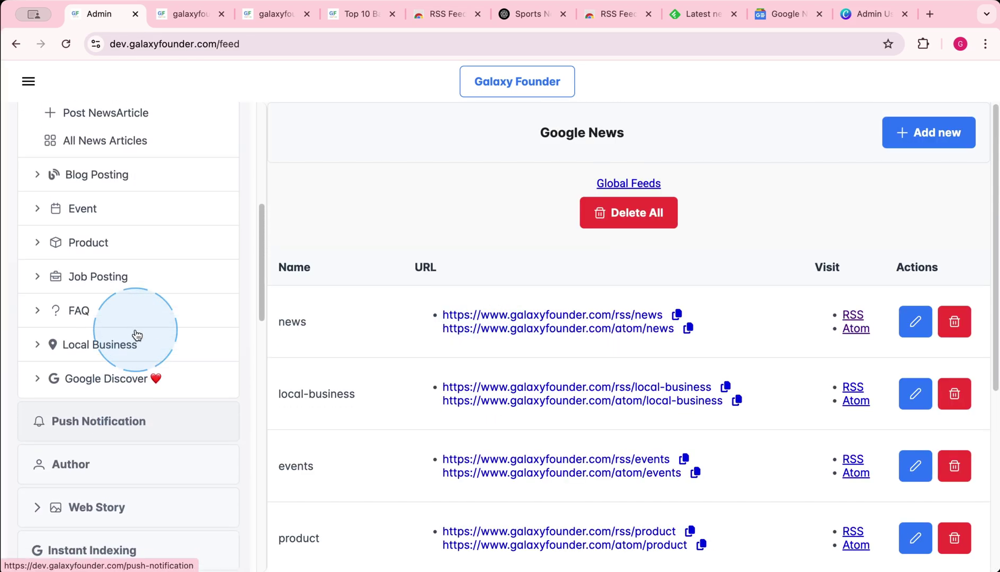
scroll(136, 335, up, 4)
click(134, 329)
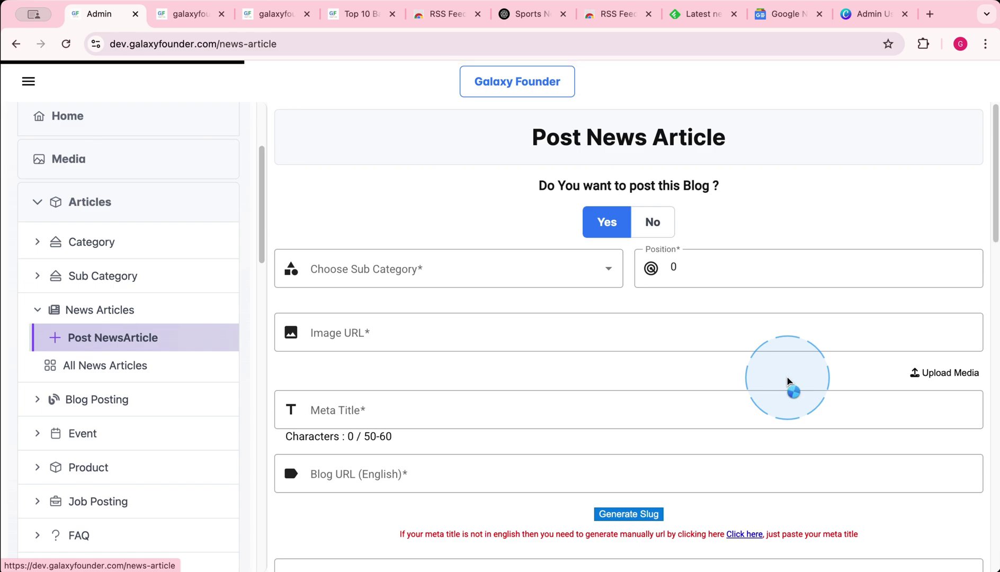
Assign the new news article to the entertainment-news RSS feed.
scroll(787, 380, down, 5)
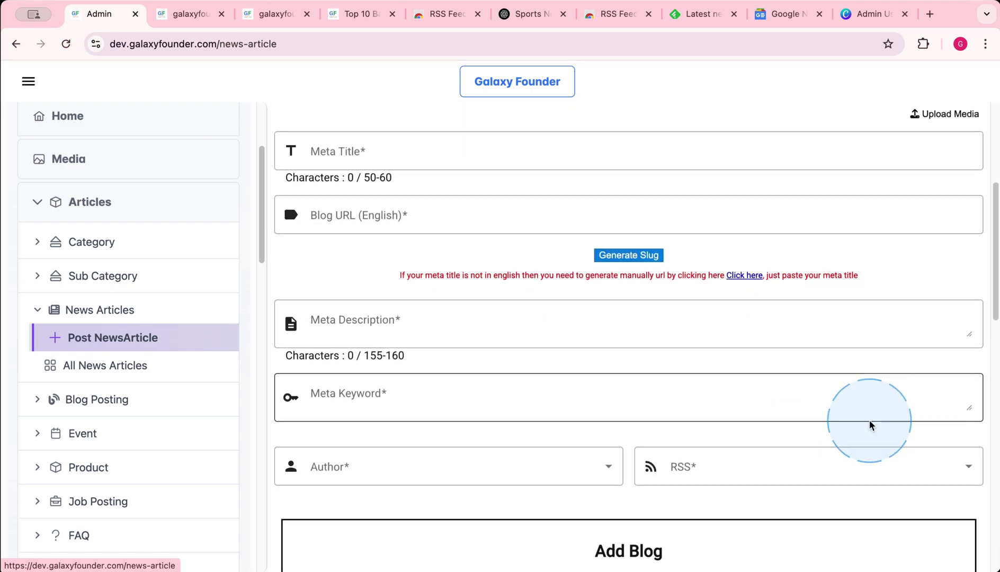
scroll(870, 420, down, 6)
click(765, 135)
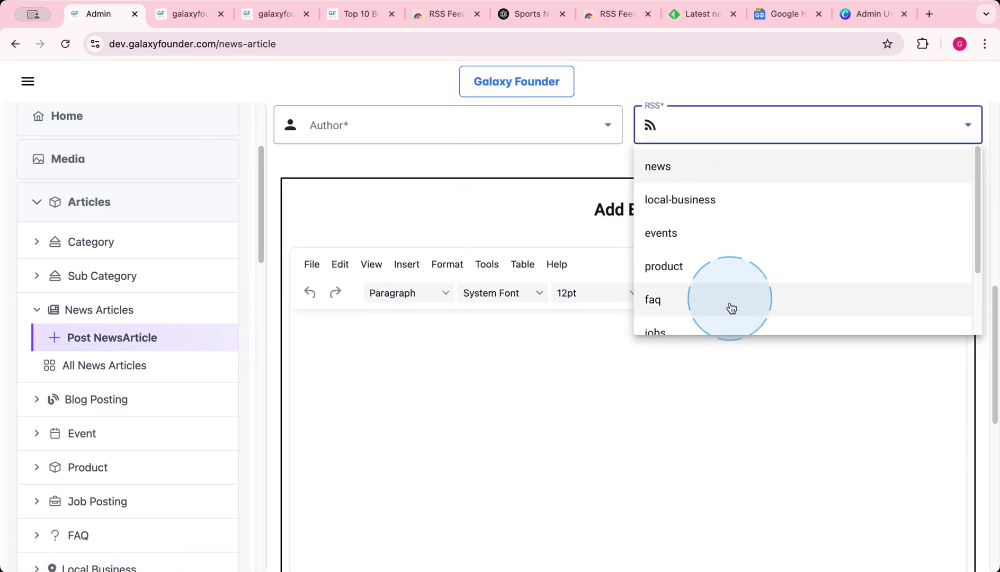
scroll(731, 310, down, 3)
click(704, 313)
scroll(613, 191, up, 2)
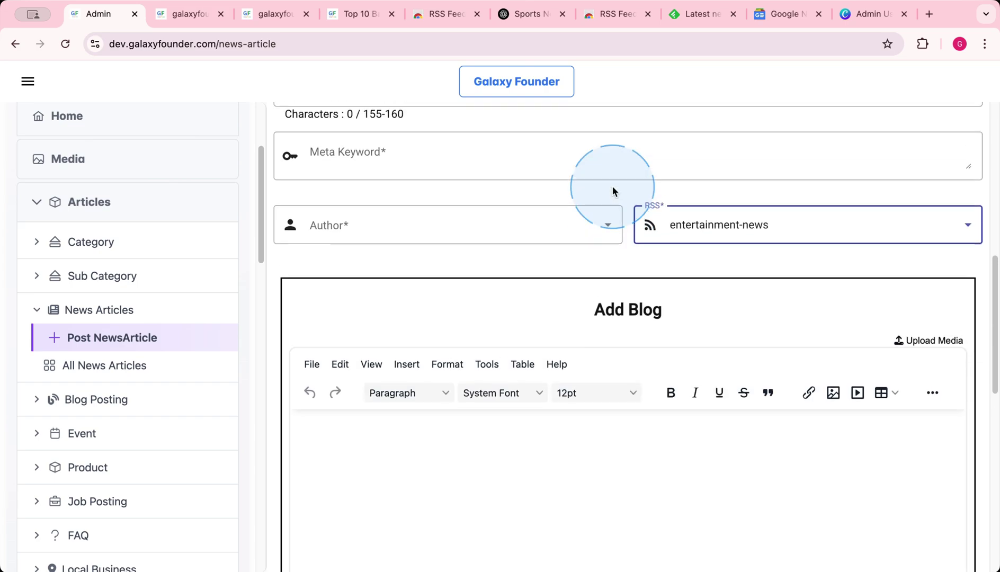
Examine the feed choices for the article's RSS setting and look over the rest of the Post News Article form.
scroll(613, 191, up, 2)
scroll(527, 313, down, 1)
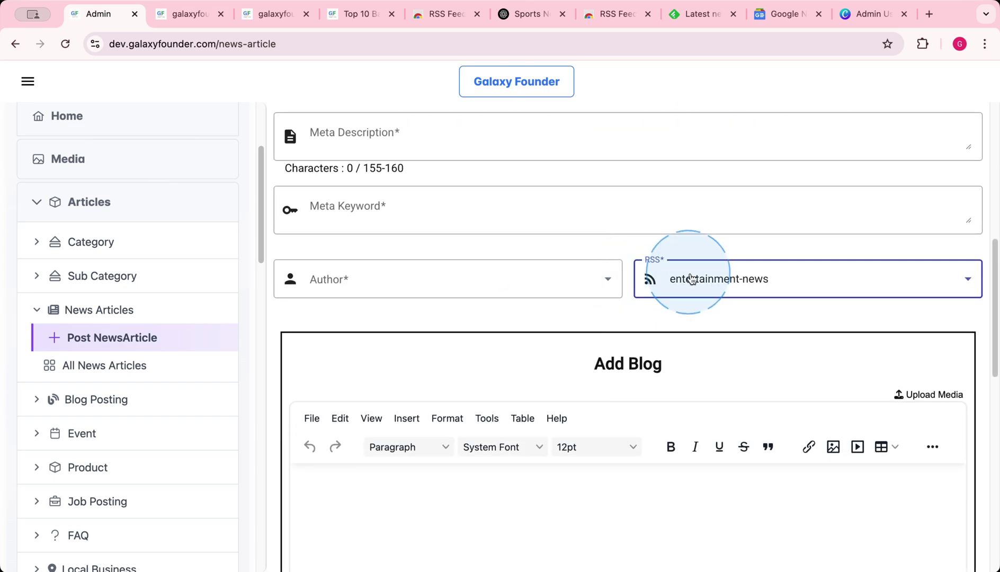
click(692, 279)
click(698, 474)
click(623, 332)
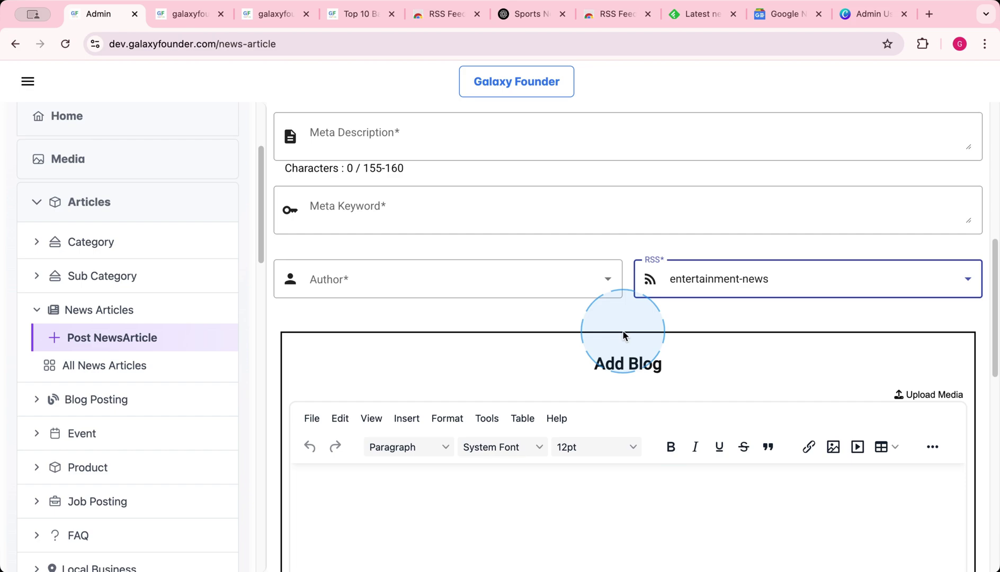
click(737, 279)
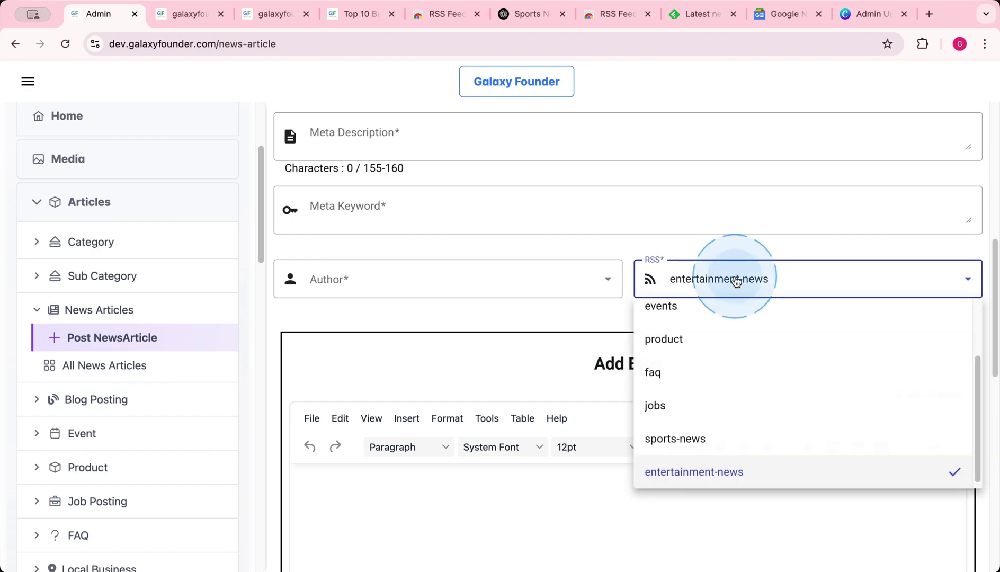
click(573, 337)
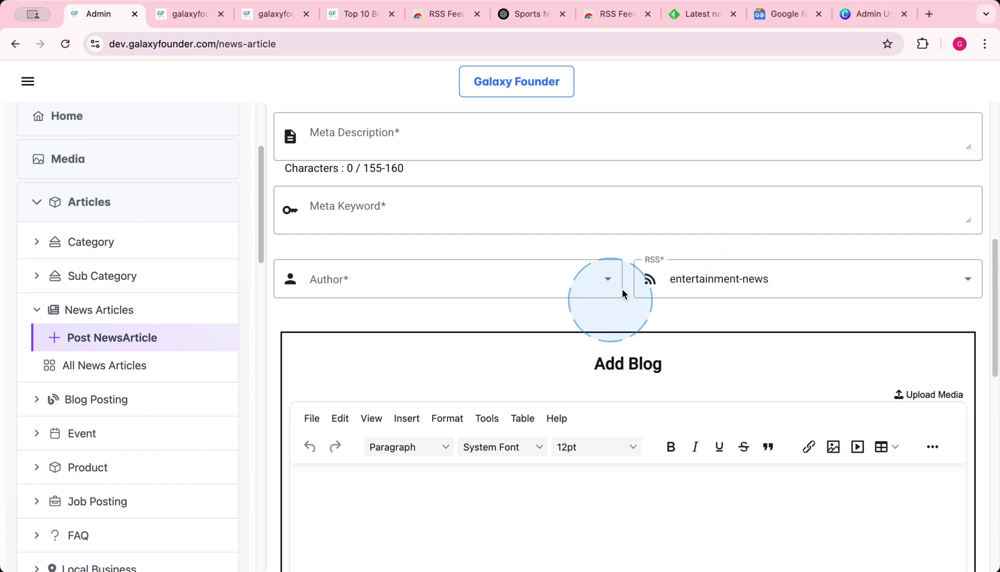
scroll(601, 323, down, 5)
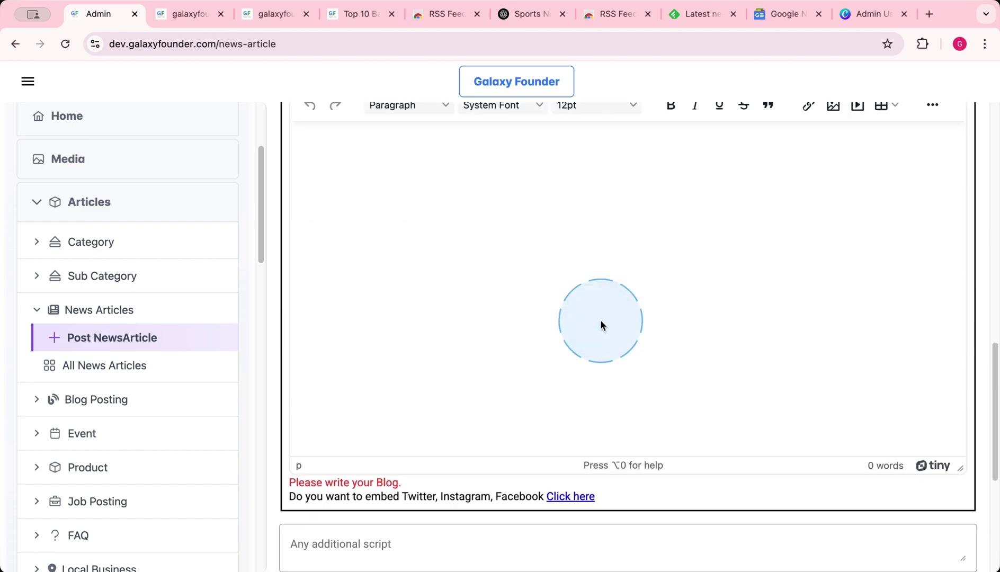
scroll(601, 322, down, 4)
scroll(601, 322, up, 16)
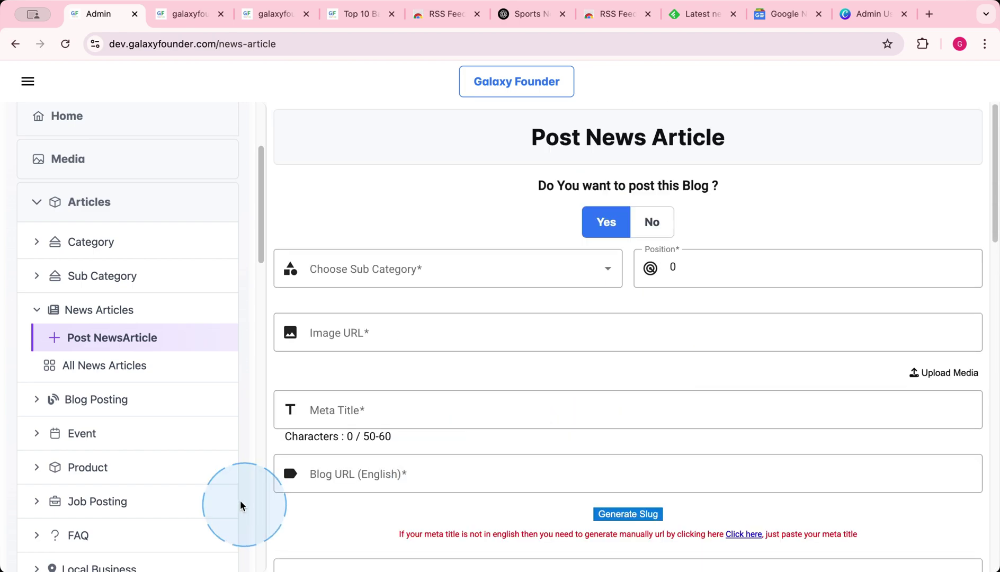
scroll(160, 353, up, 3)
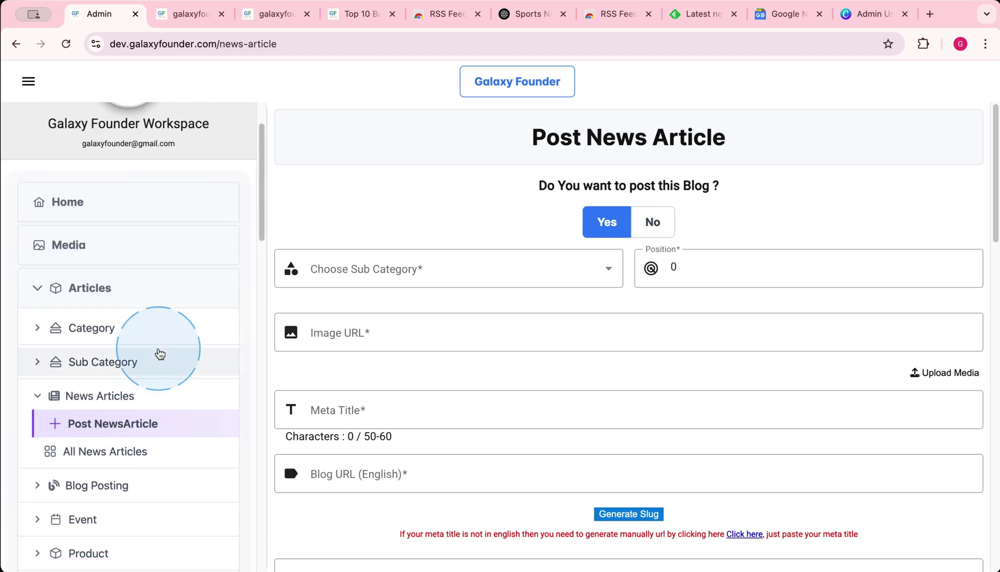